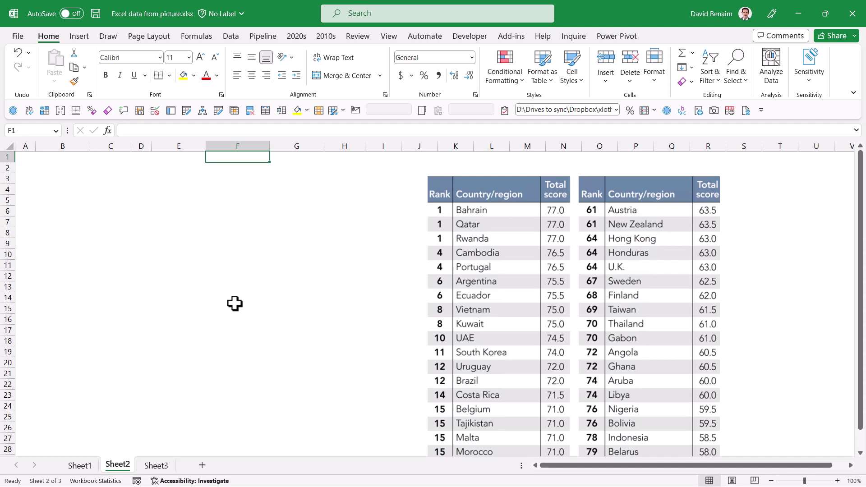
Copy the ranking table picture and extract it from the clipboard into cell B4.
{"action": "right_click", "coordinate": [480, 217]}
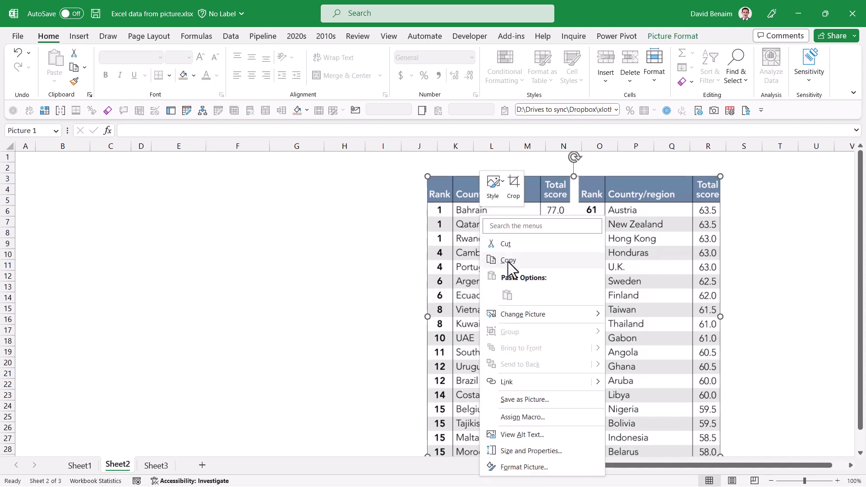
{"action": "left_click", "coordinate": [508, 261]}
{"action": "left_click", "coordinate": [48, 188]}
{"action": "left_click", "coordinate": [232, 36]}
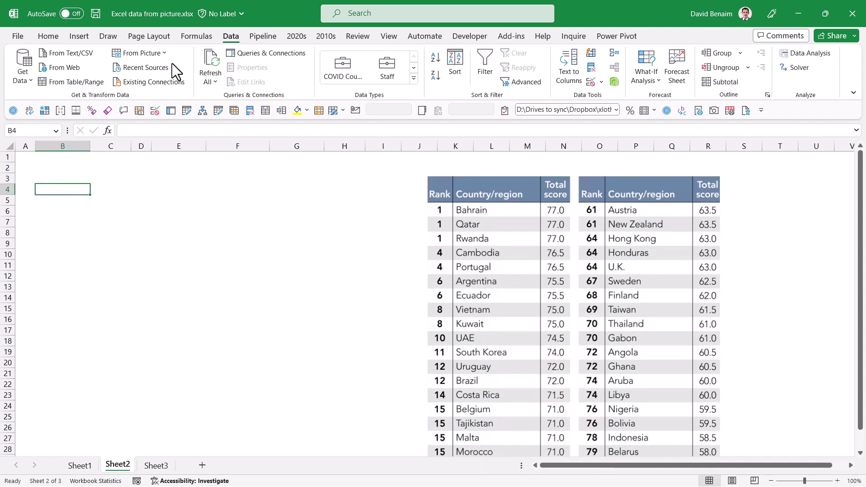
{"action": "left_click", "coordinate": [166, 53]}
{"action": "left_click", "coordinate": [174, 85]}
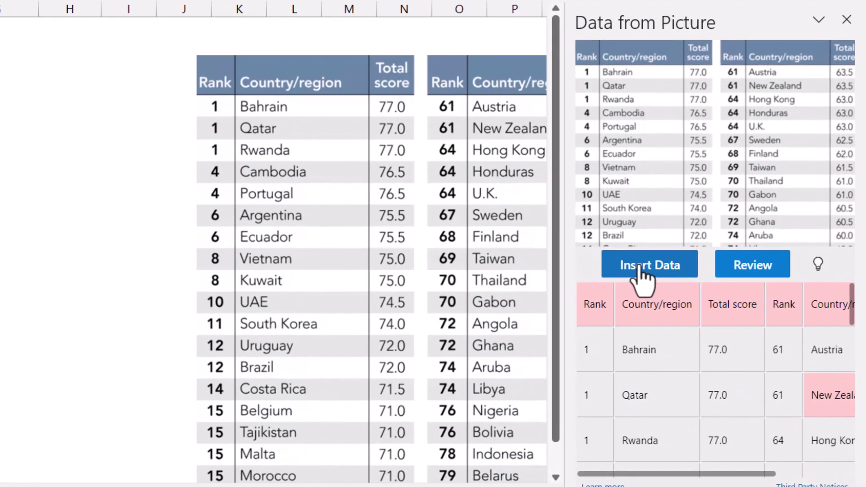
Start reviewing flagged items and accept the Rank, Country/region and Total score headings.
{"action": "left_click", "coordinate": [758, 267]}
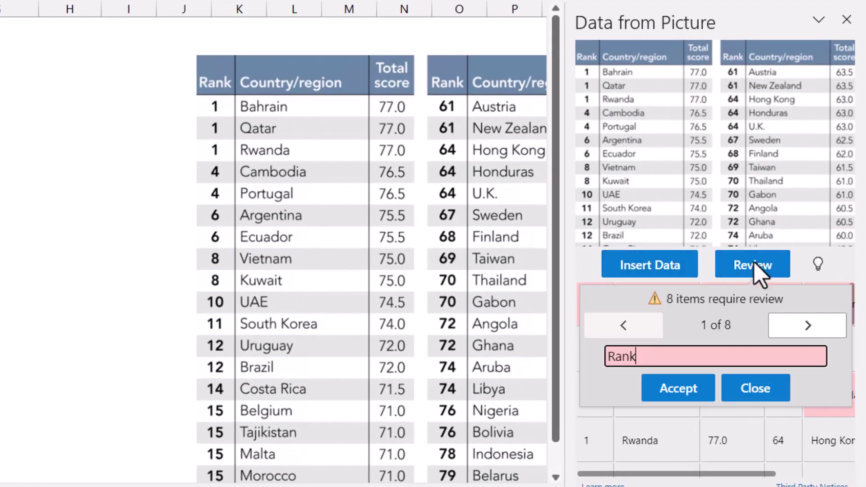
{"action": "left_click", "coordinate": [675, 392]}
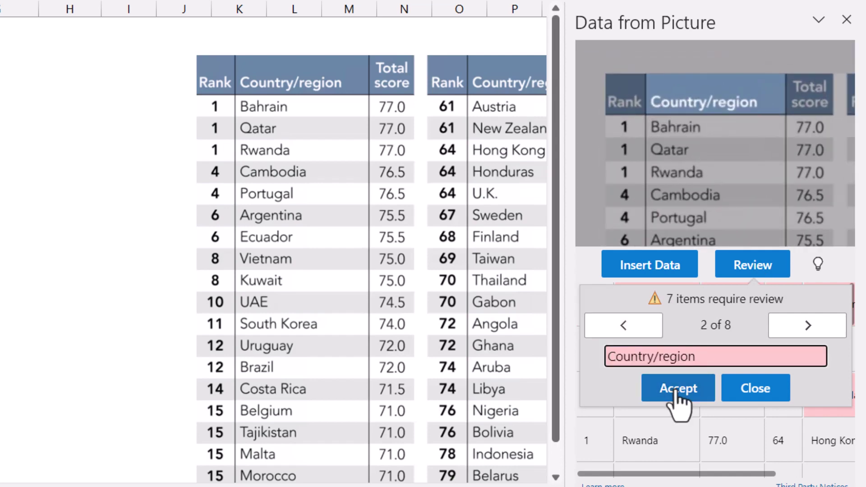
{"action": "left_click", "coordinate": [675, 392]}
{"action": "left_click", "coordinate": [675, 392]}
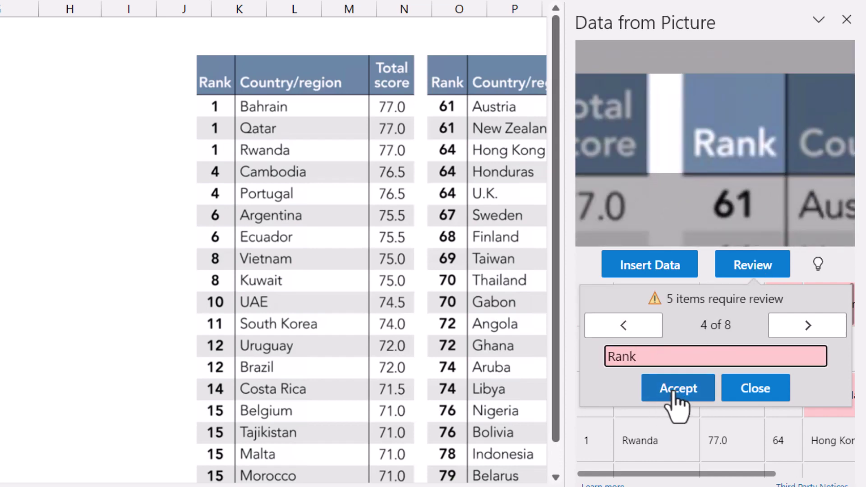
Rename the second Rank to 'Rank here', accept the rest including New Zealand and Indonesia, and insert.
{"action": "type", "text": "here"}
{"action": "left_click", "coordinate": [677, 392]}
{"action": "left_click", "coordinate": [677, 391]}
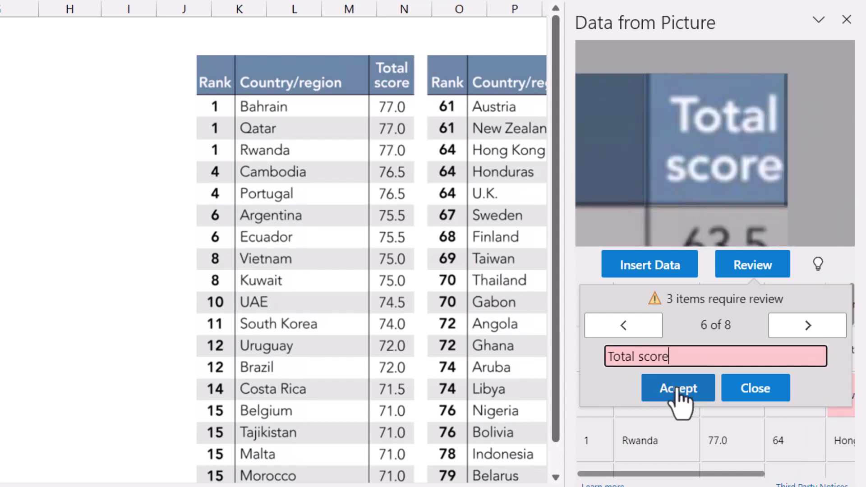
{"action": "left_click", "coordinate": [678, 392]}
{"action": "left_click", "coordinate": [677, 391]}
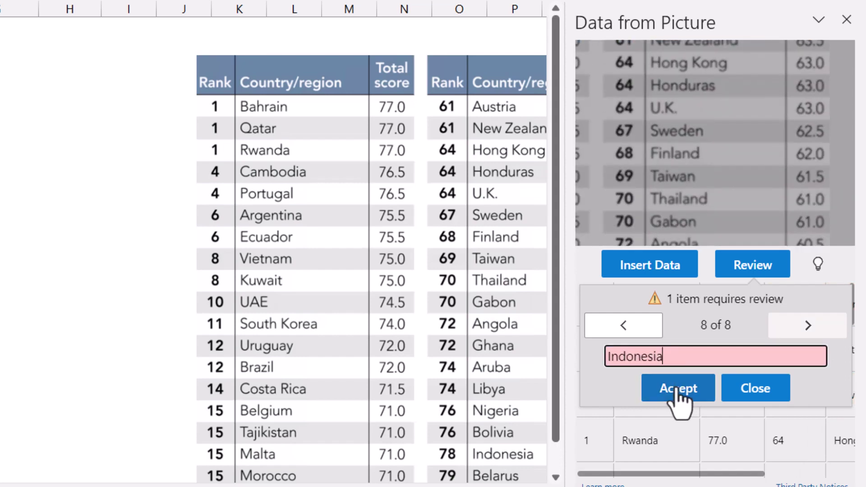
{"action": "left_click", "coordinate": [678, 391]}
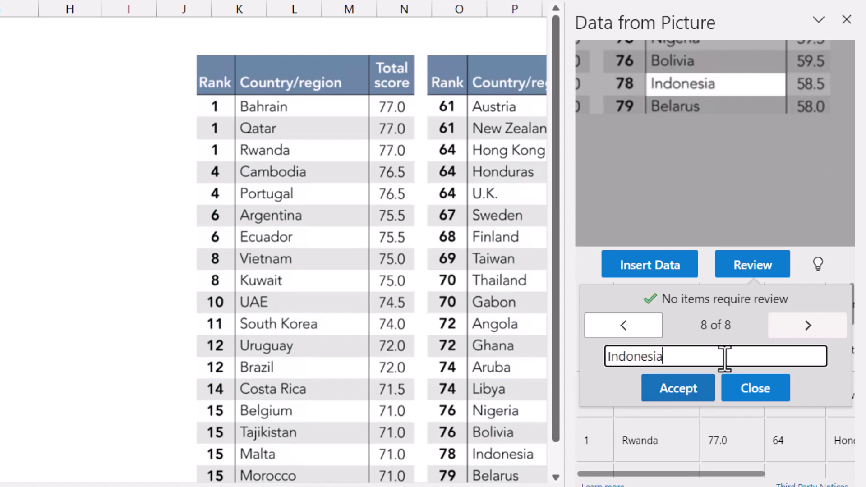
{"action": "left_click", "coordinate": [703, 396]}
{"action": "left_click", "coordinate": [648, 266]}
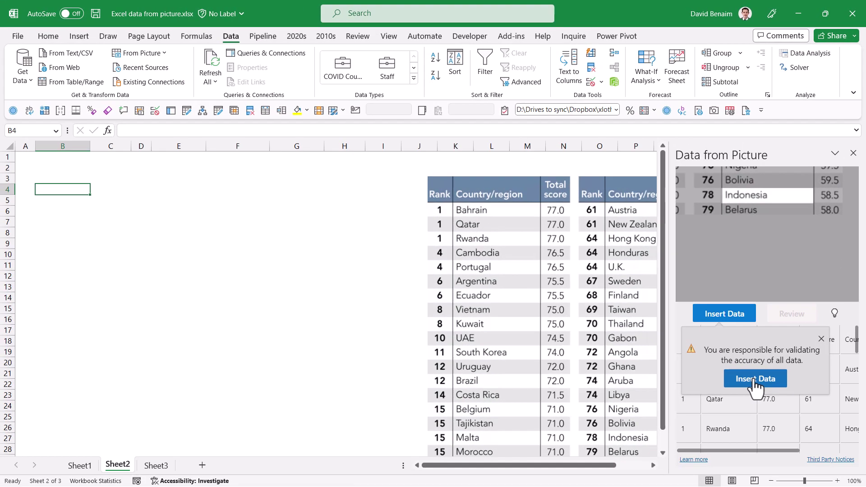
Confirm the insertion and check the imported score, Rank here and country columns against the picture.
{"action": "left_click", "coordinate": [754, 379]}
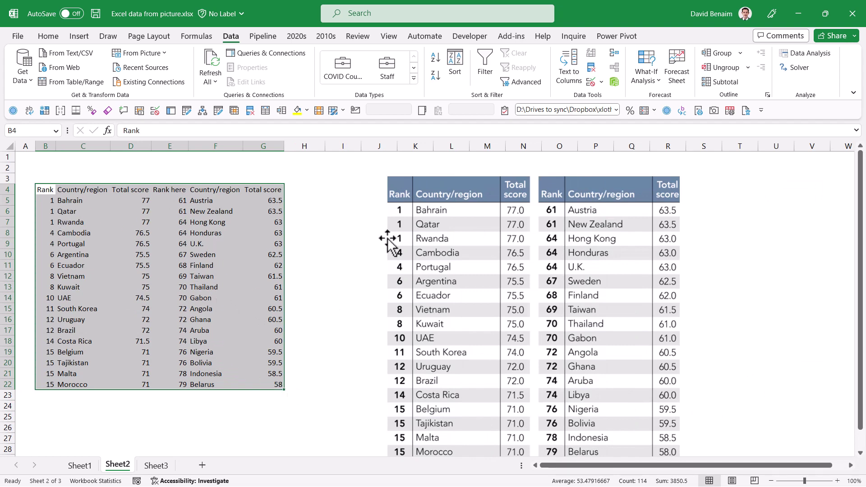
{"action": "left_click", "coordinate": [419, 221]}
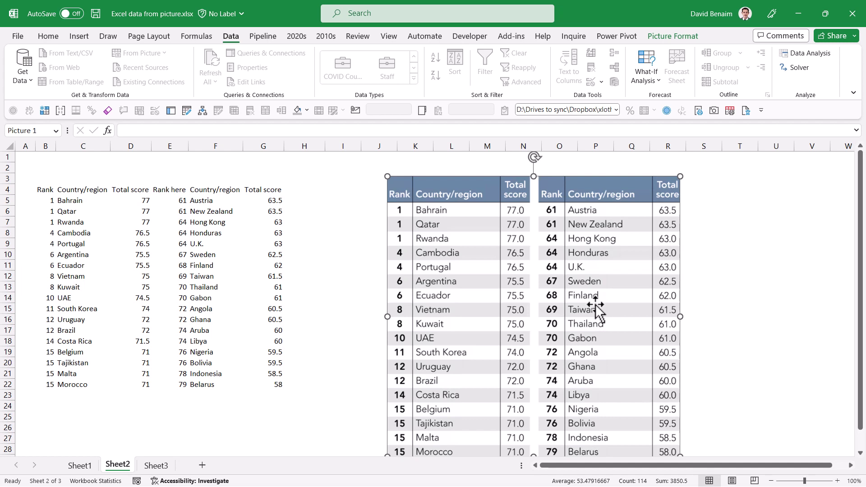
{"action": "left_click_drag", "start_coordinate": [138, 201], "coordinate": [145, 383]}
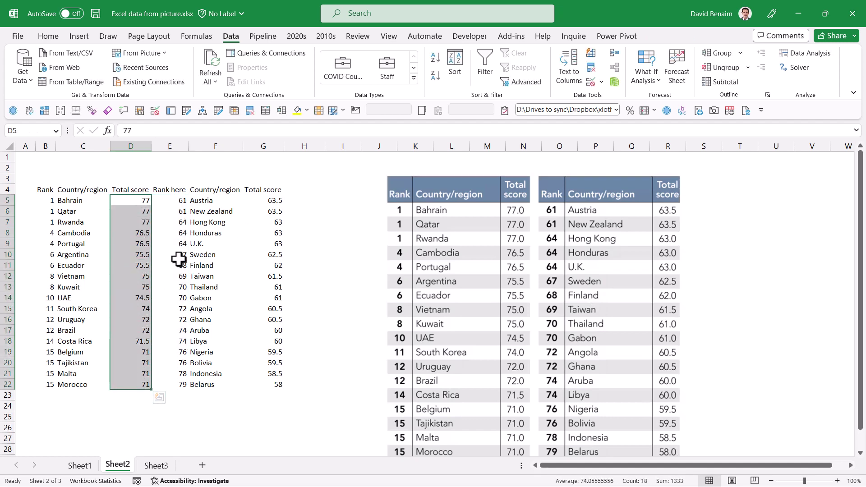
{"action": "left_click_drag", "start_coordinate": [225, 205], "coordinate": [233, 382]}
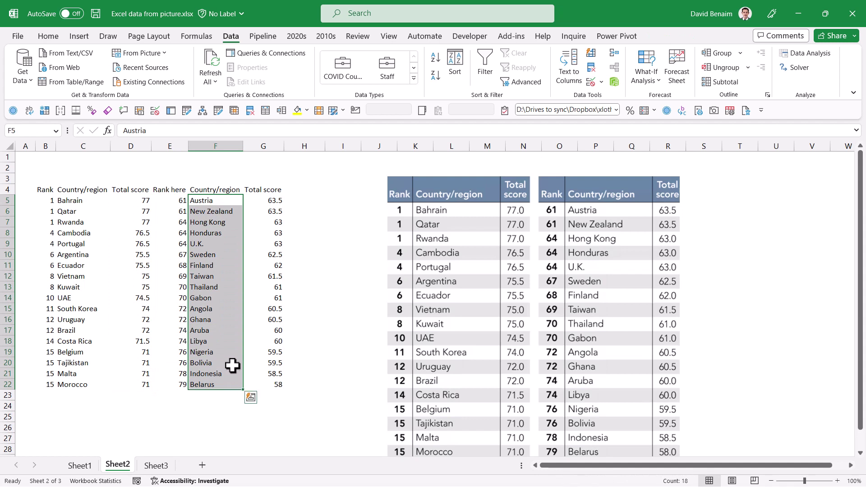
{"action": "left_click", "coordinate": [334, 177]}
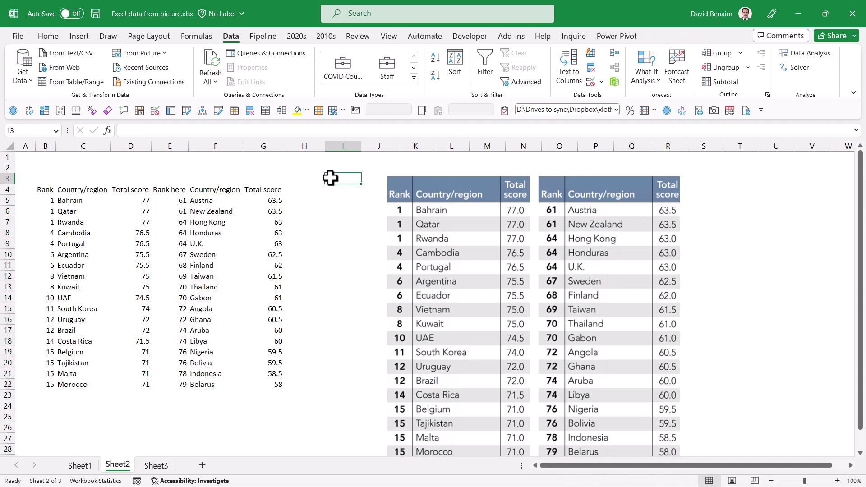
Snap Excel to the right half and scroll the Nikkei page to the ranking table.
{"action": "key", "text": "super+Right"}
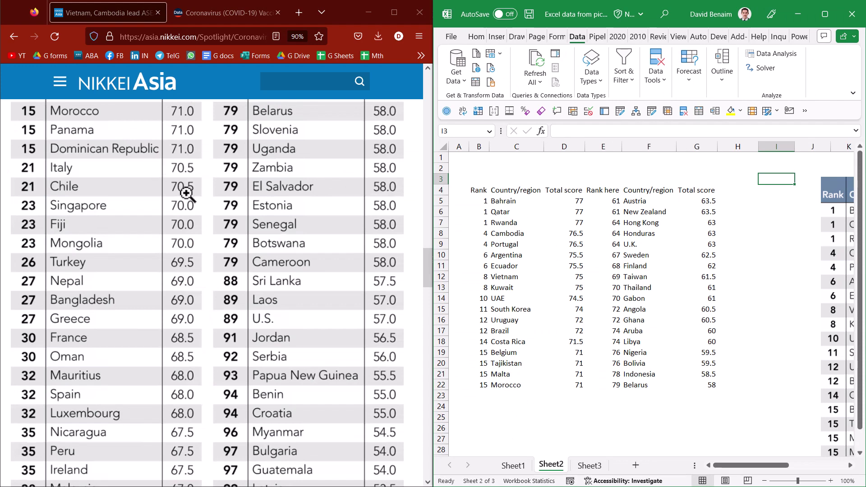
{"action": "scroll", "coordinate": [186, 194], "scroll_direction": "up", "scroll_amount": 10}
{"action": "scroll", "coordinate": [189, 201], "scroll_direction": "down", "scroll_amount": 5}
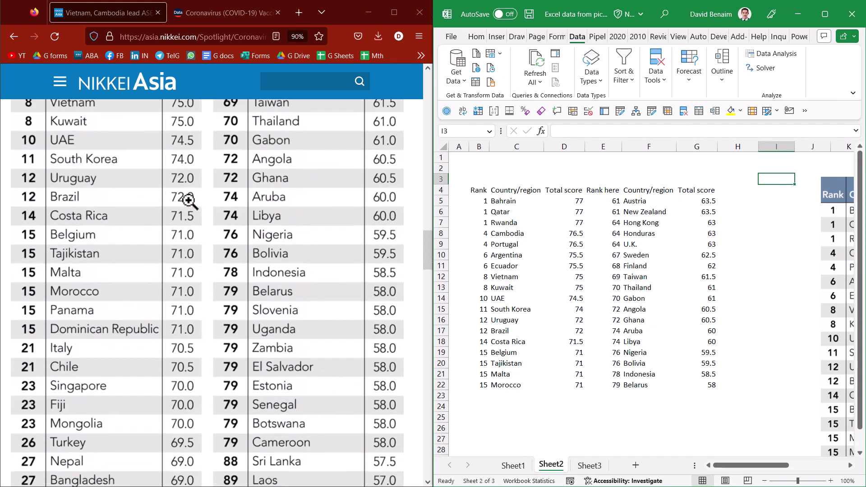
{"action": "left_click_drag", "start_coordinate": [423, 253], "coordinate": [415, 258]}
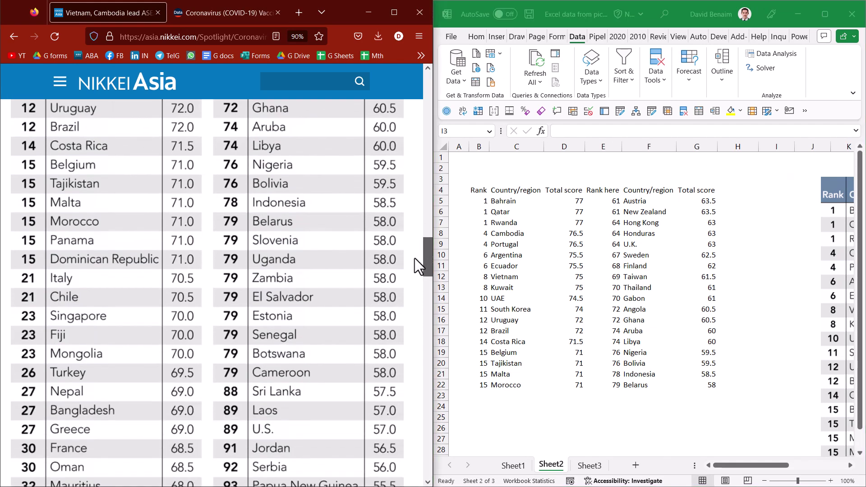
Save the Nikkei table image to disk under the name 'name'.
{"action": "right_click", "coordinate": [181, 138]}
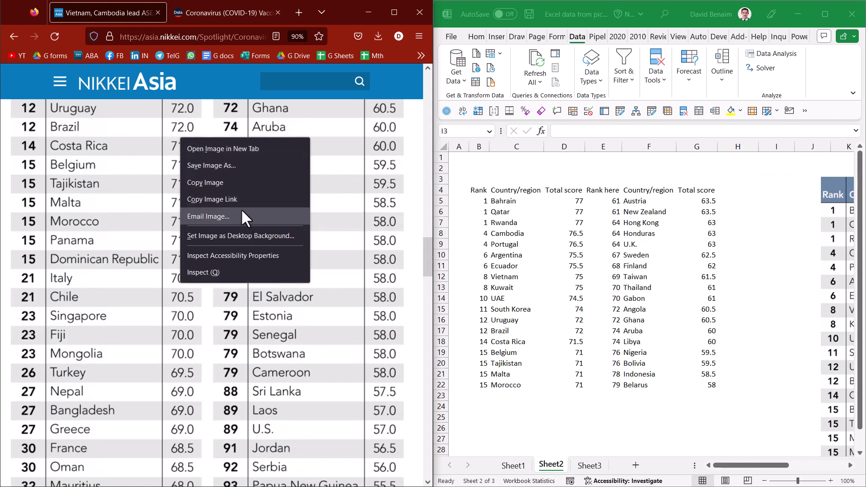
{"action": "left_click", "coordinate": [243, 163]}
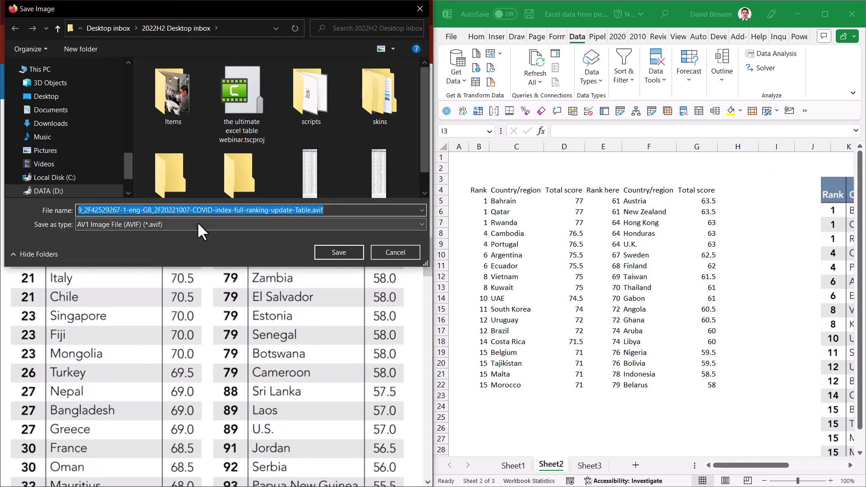
{"action": "type", "text": "name"}
{"action": "key", "text": "Return"}
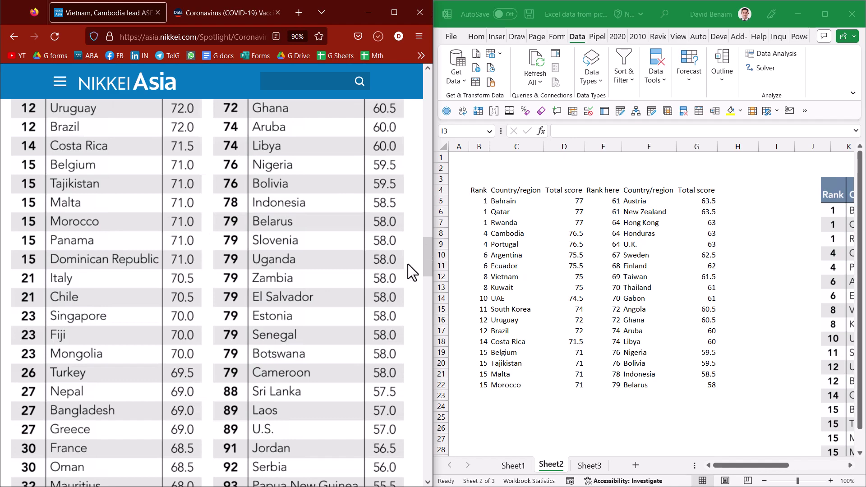
View name.avif in Windows Photos, then close the viewer.
{"action": "right_click", "coordinate": [305, 212]}
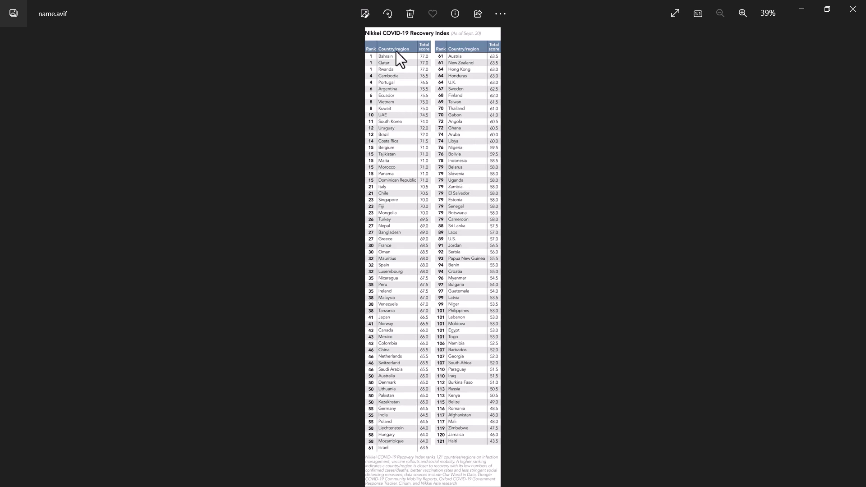
{"action": "left_click", "coordinate": [856, 11]}
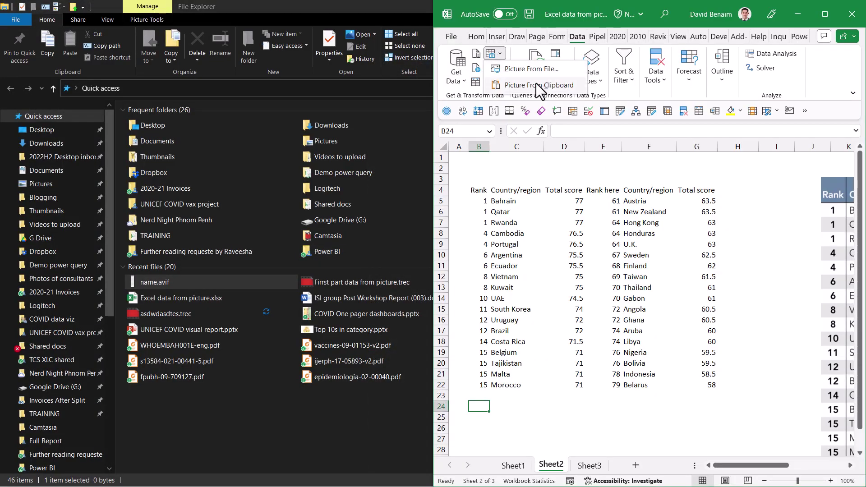
Cancel a Picture From File import at the 2022H2 Desktop inbox folder and return to Firefox.
{"action": "left_click", "coordinate": [534, 70]}
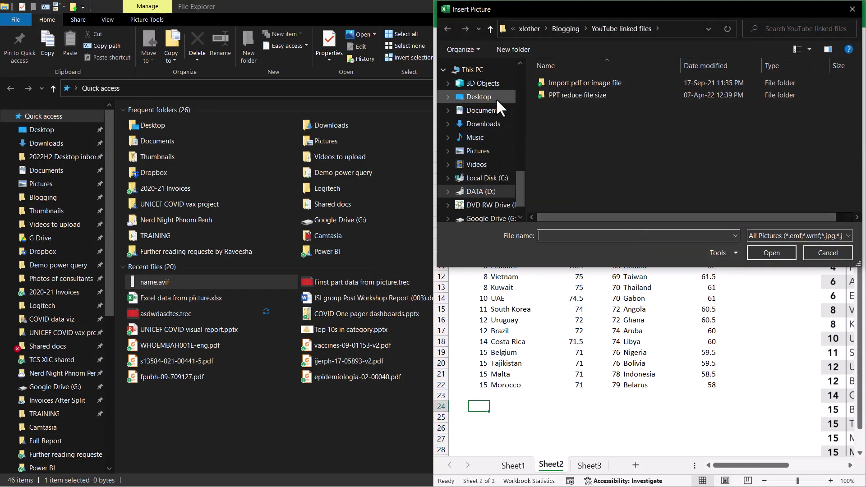
{"action": "left_click", "coordinate": [482, 115]}
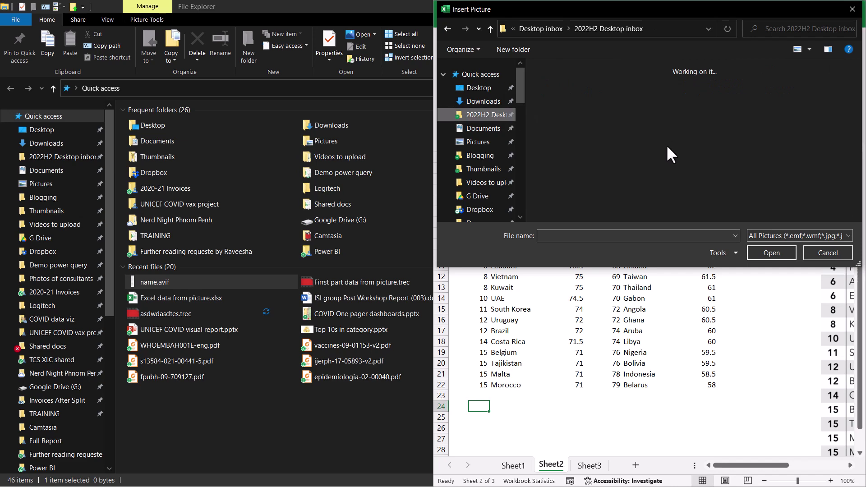
{"action": "key", "text": "Escape"}
{"action": "key", "text": "alt+Tab"}
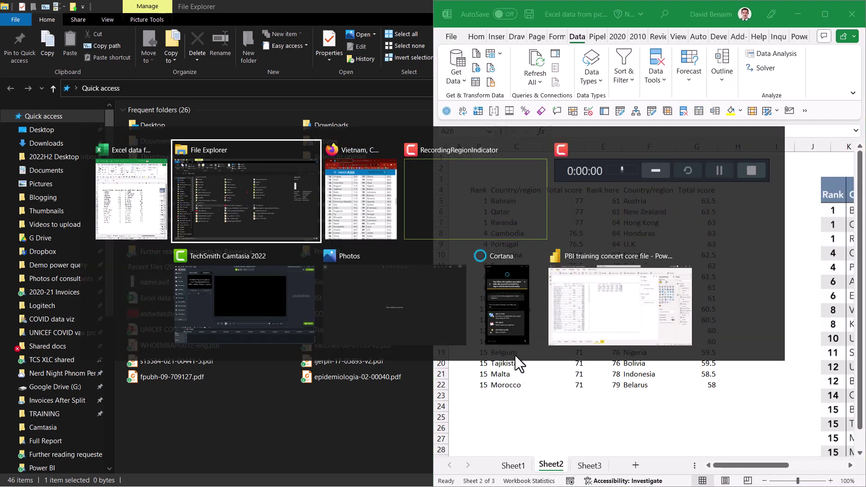
{"action": "key", "text": "alt+Tab"}
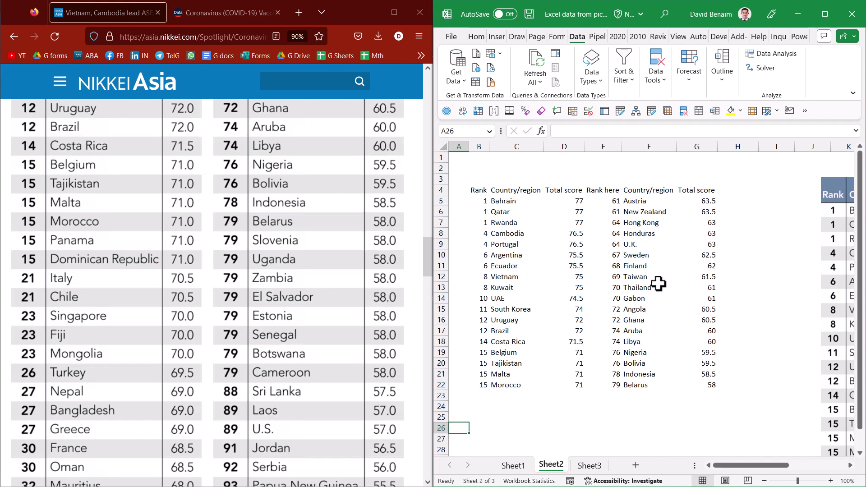
Snip the Nikkei ranking rows from Panama down to Oman/Serbia, then select cell B23 in Excel.
{"action": "key", "text": "super+shift+s"}
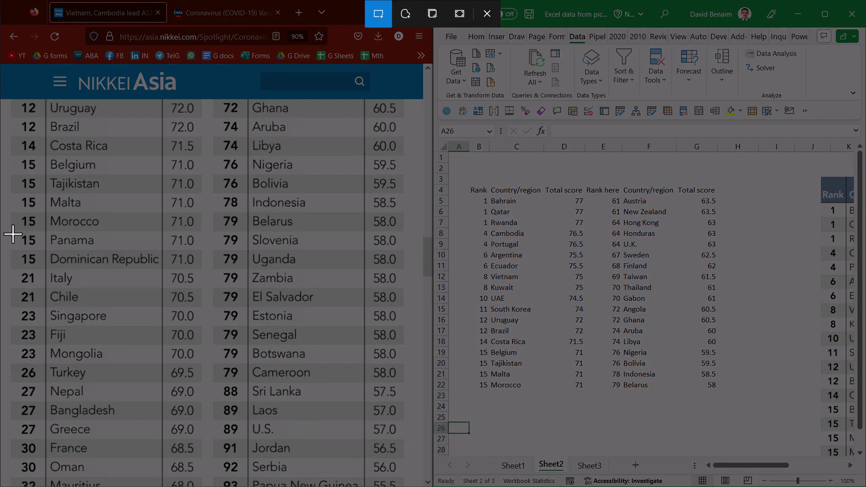
{"action": "left_click_drag", "start_coordinate": [13, 233], "coordinate": [398, 473]}
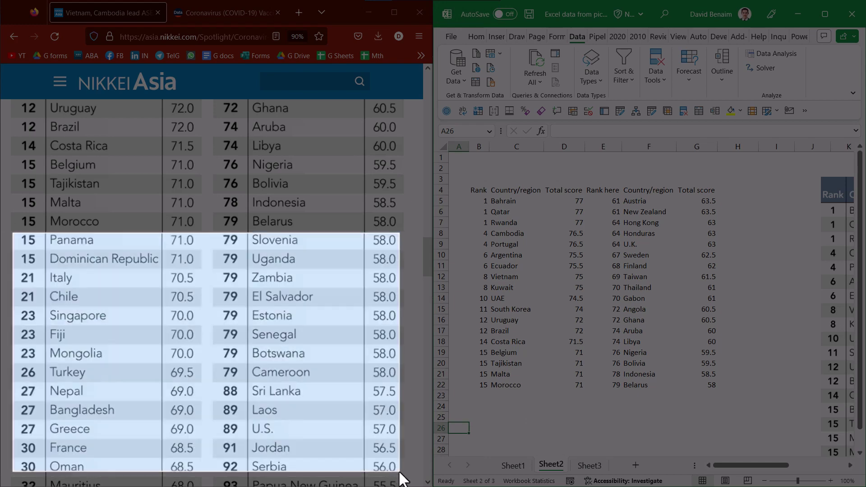
{"action": "left_click", "coordinate": [477, 393]}
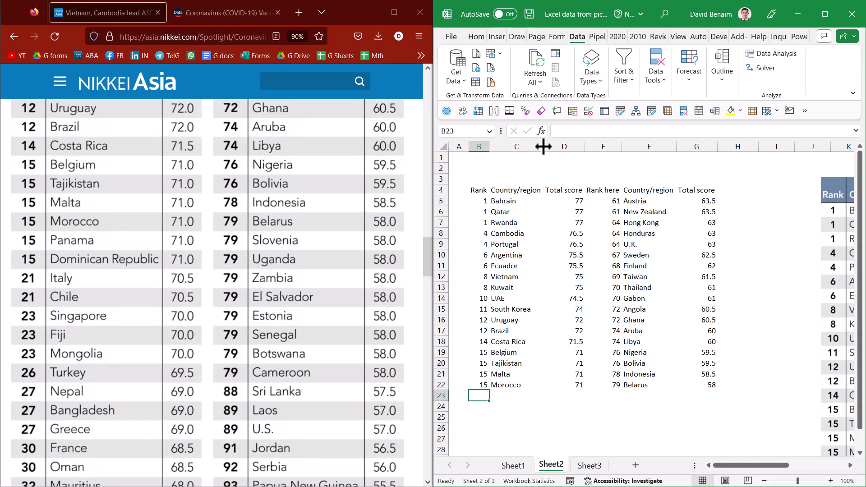
Extract the snipped rows from the clipboard and accept the flagged Zambia entry.
{"action": "left_click", "coordinate": [502, 55]}
{"action": "left_click", "coordinate": [520, 86]}
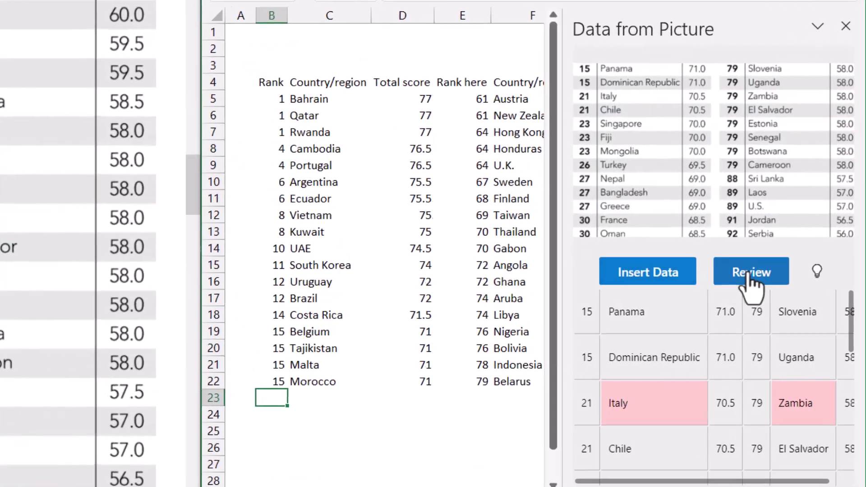
{"action": "left_click", "coordinate": [801, 408]}
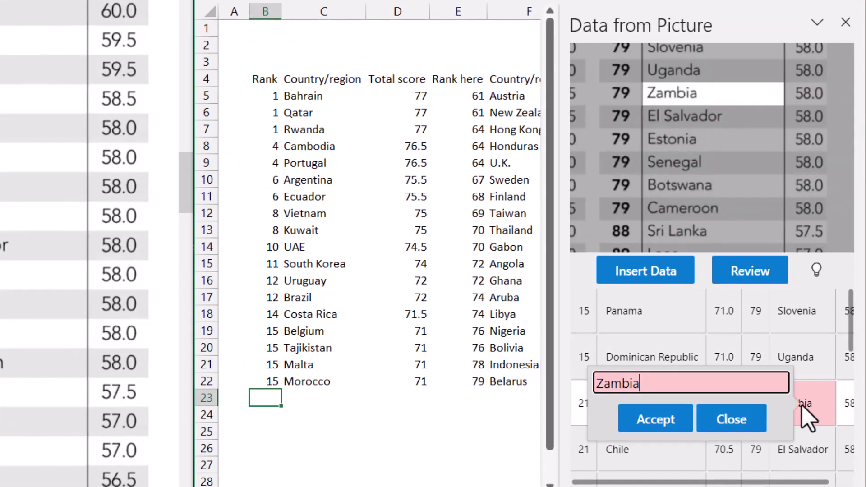
{"action": "left_click", "coordinate": [669, 423]}
{"action": "scroll", "coordinate": [750, 399], "scroll_direction": "down", "scroll_amount": 5}
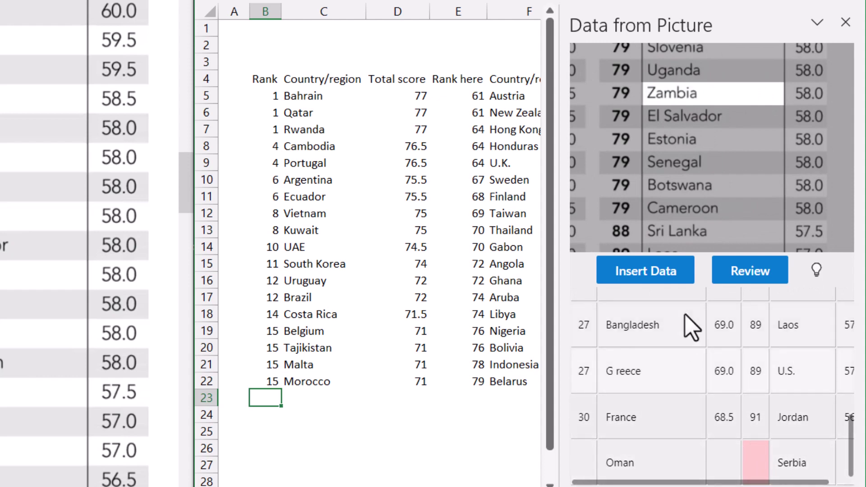
Fill in Oman's score as 68.5, confirm Serbia's rank 92, and set Serbia's score to 56.
{"action": "left_click", "coordinate": [723, 460]}
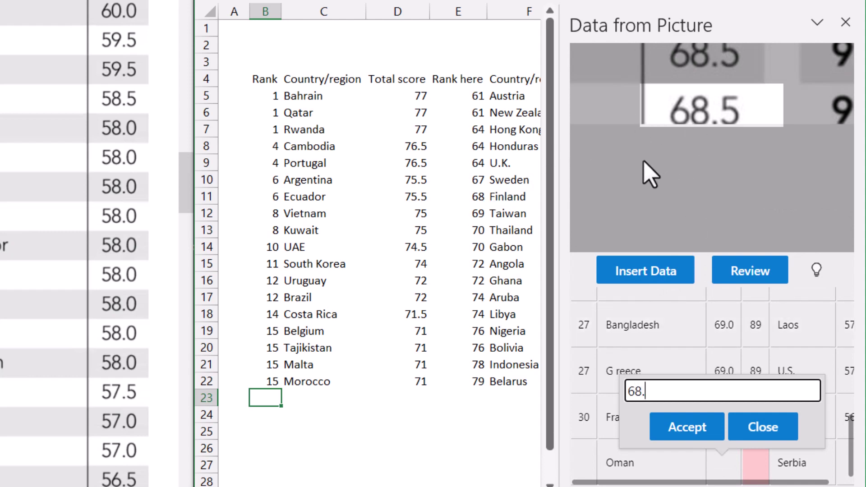
{"action": "left_click", "coordinate": [685, 427]}
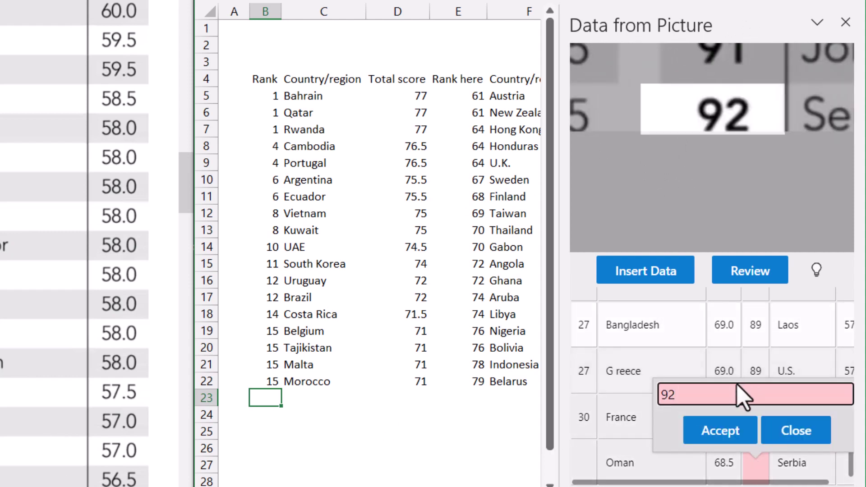
{"action": "left_click", "coordinate": [735, 431]}
{"action": "scroll", "coordinate": [816, 472], "scroll_direction": "right", "scroll_amount": 1}
{"action": "left_click", "coordinate": [840, 463]}
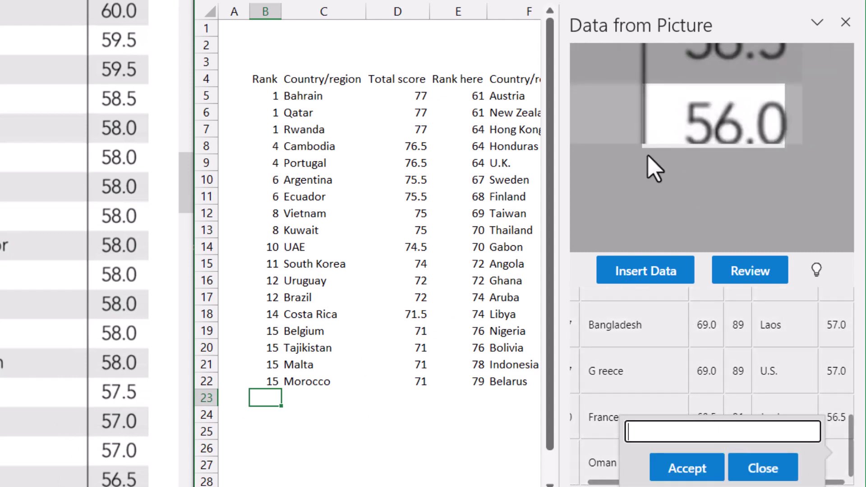
{"action": "type", "text": "56"}
{"action": "left_click", "coordinate": [710, 470]}
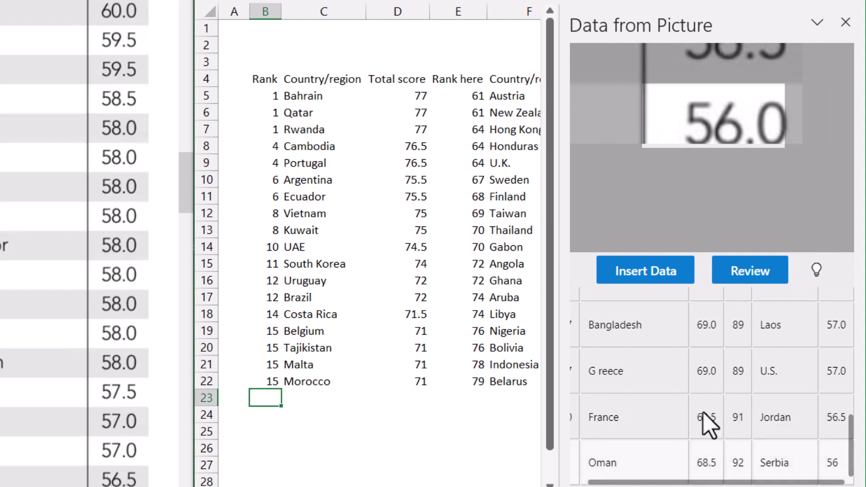
Accept the last flagged item, Italy, and insert the rows below the existing table.
{"action": "left_click", "coordinate": [661, 276]}
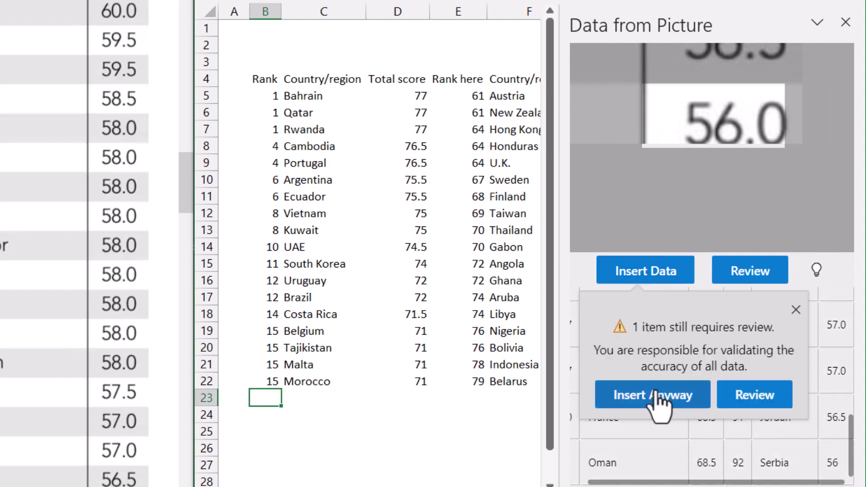
{"action": "left_click", "coordinate": [751, 396]}
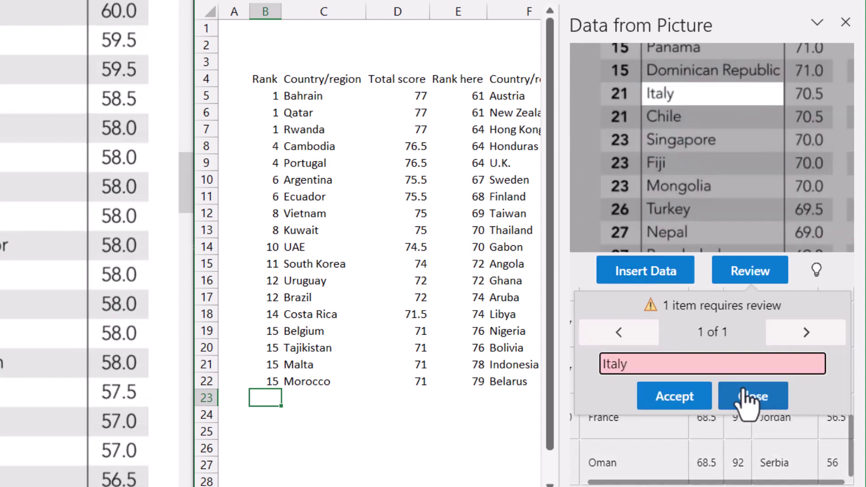
{"action": "left_click", "coordinate": [688, 396]}
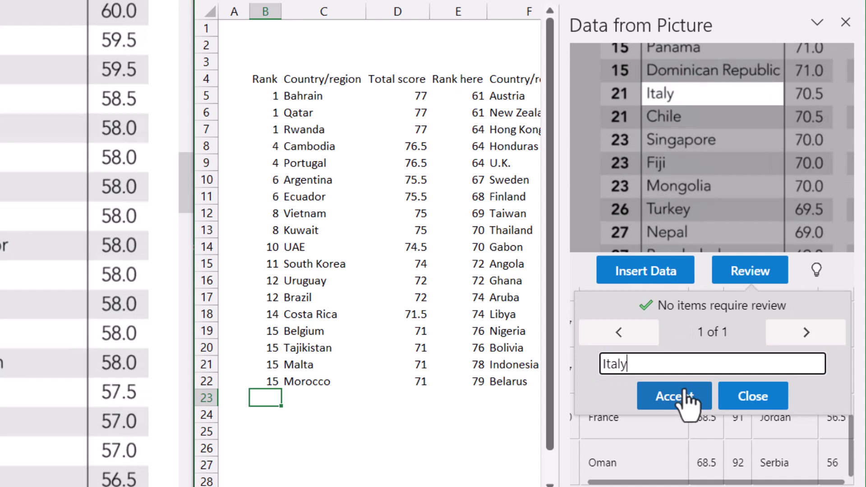
{"action": "left_click", "coordinate": [654, 273]}
{"action": "left_click", "coordinate": [694, 374]}
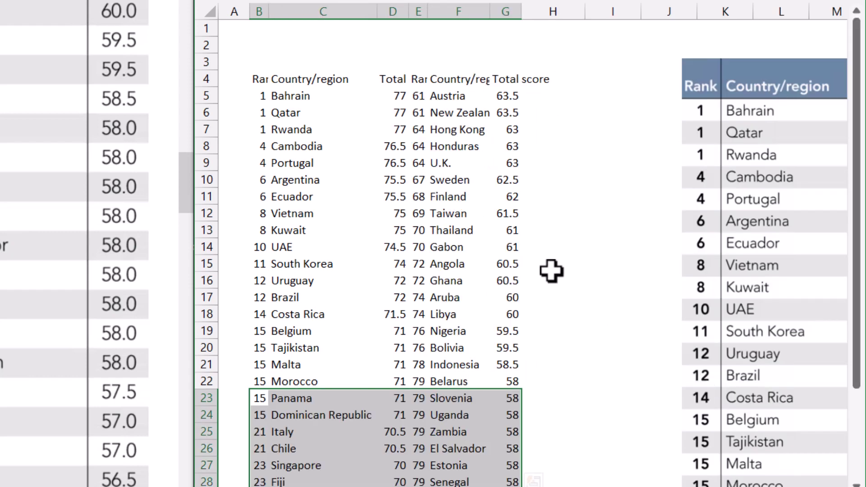
Select columns C to G to inspect the appended rows, then clear the selection.
{"action": "scroll", "coordinate": [519, 266], "scroll_direction": "down", "scroll_amount": 3}
{"action": "scroll", "coordinate": [473, 255], "scroll_direction": "up", "scroll_amount": 3}
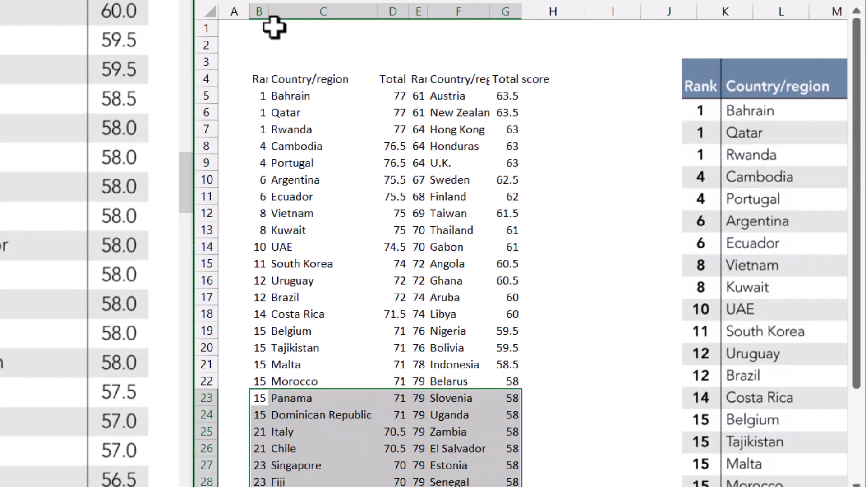
{"action": "left_click", "coordinate": [293, 11]}
{"action": "left_click_drag", "start_coordinate": [399, 12], "coordinate": [508, 27]}
{"action": "left_click", "coordinate": [361, 331]}
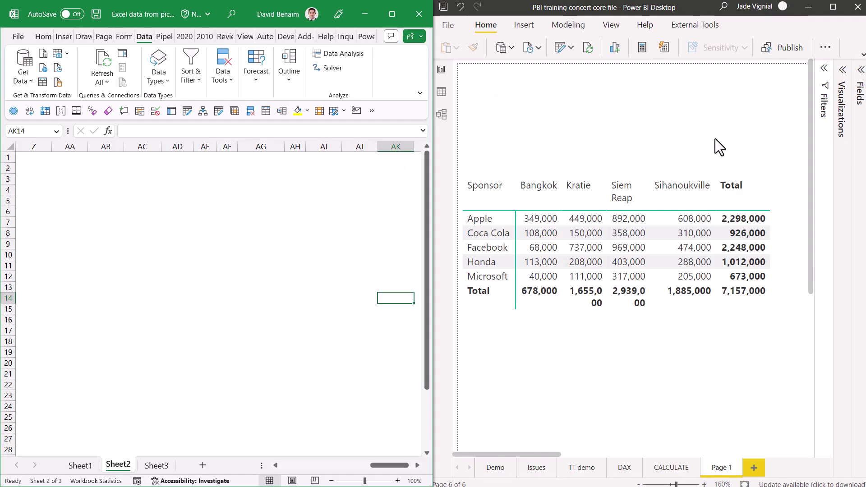
Resize and reposition the sponsor table visual, and cancel an Export data attempt.
{"action": "left_click", "coordinate": [783, 186]}
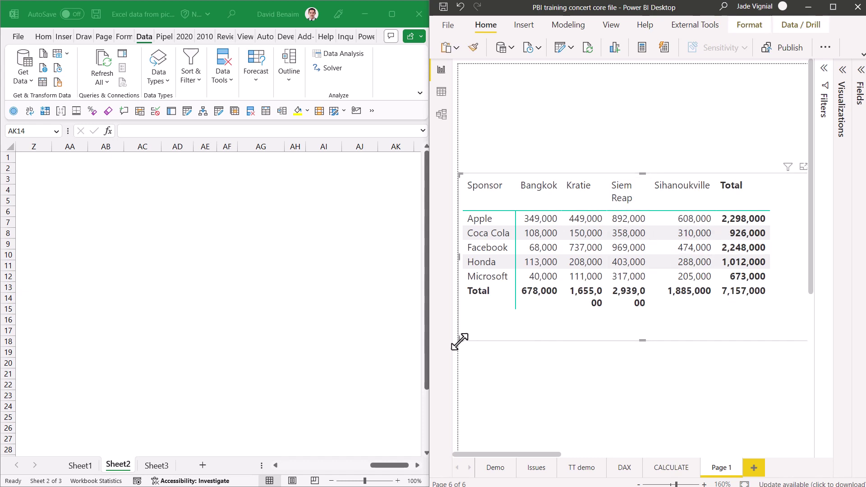
{"action": "left_click_drag", "start_coordinate": [460, 341], "coordinate": [491, 322]}
{"action": "left_click_drag", "start_coordinate": [807, 173], "coordinate": [766, 172]}
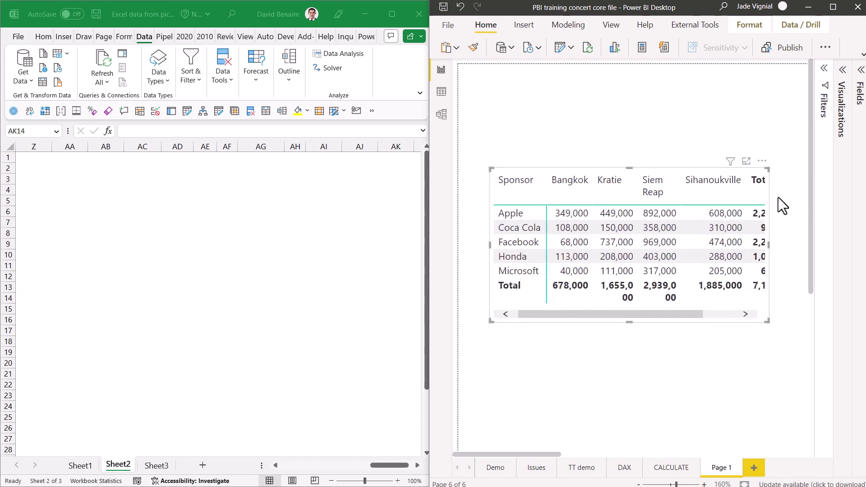
{"action": "left_click", "coordinate": [762, 162]}
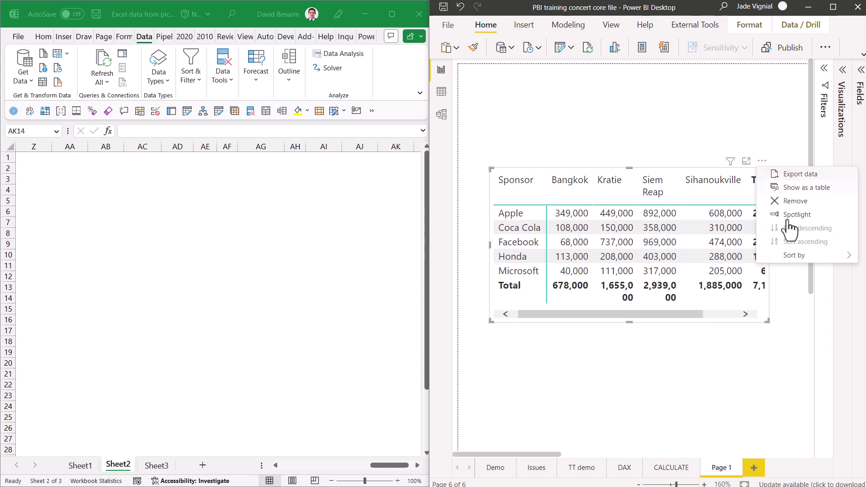
{"action": "left_click", "coordinate": [807, 174]}
{"action": "left_click", "coordinate": [819, 253]}
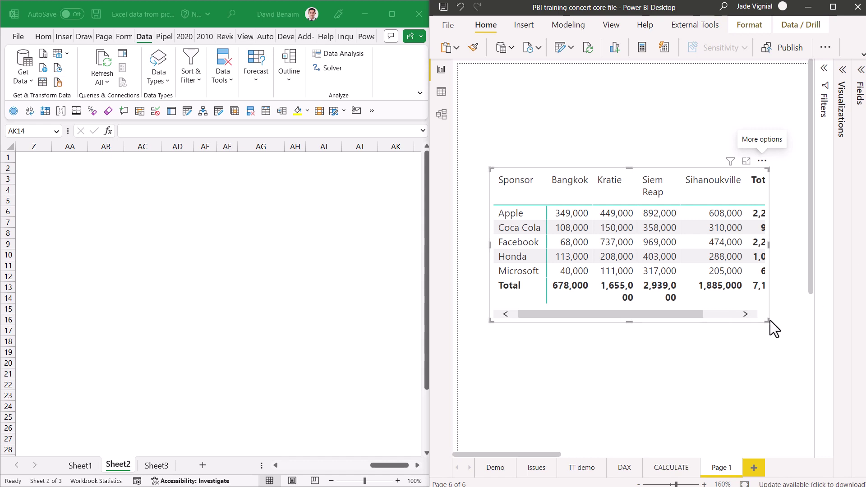
Enlarge the visual to show the full Total column, snip it, and select cell AA4.
{"action": "left_click_drag", "start_coordinate": [767, 320], "coordinate": [807, 360]}
{"action": "left_click", "coordinate": [556, 122]}
{"action": "key", "text": "super+shift+s"}
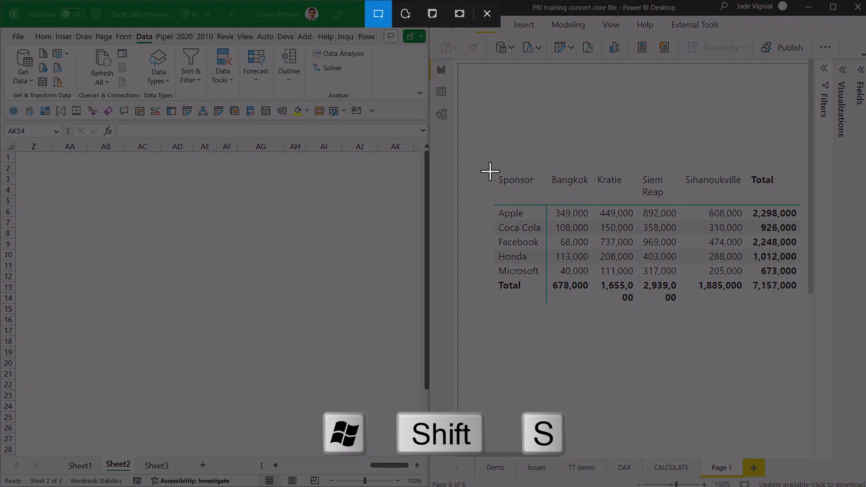
{"action": "left_click_drag", "start_coordinate": [489, 171], "coordinate": [805, 314]}
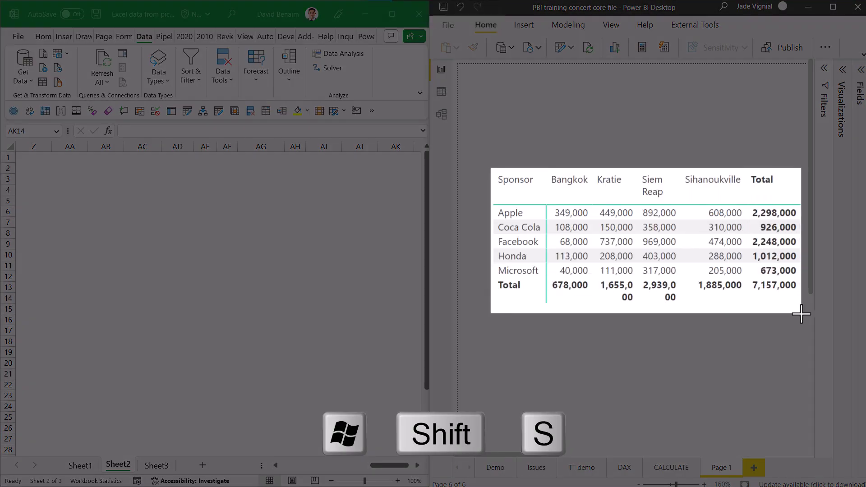
{"action": "left_click", "coordinate": [70, 189]}
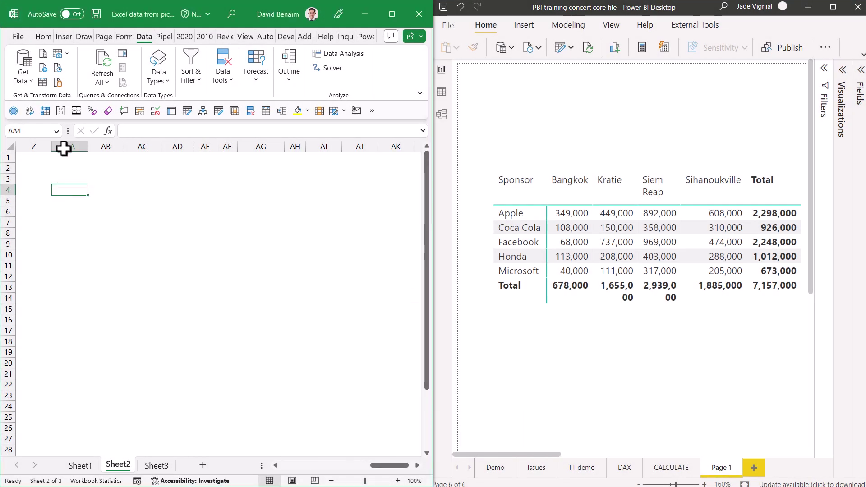
Extract the sponsor table snip from the clipboard and use Insert Anyway to place it at AA4:AF12.
{"action": "left_click", "coordinate": [62, 53]}
{"action": "left_click", "coordinate": [91, 81]}
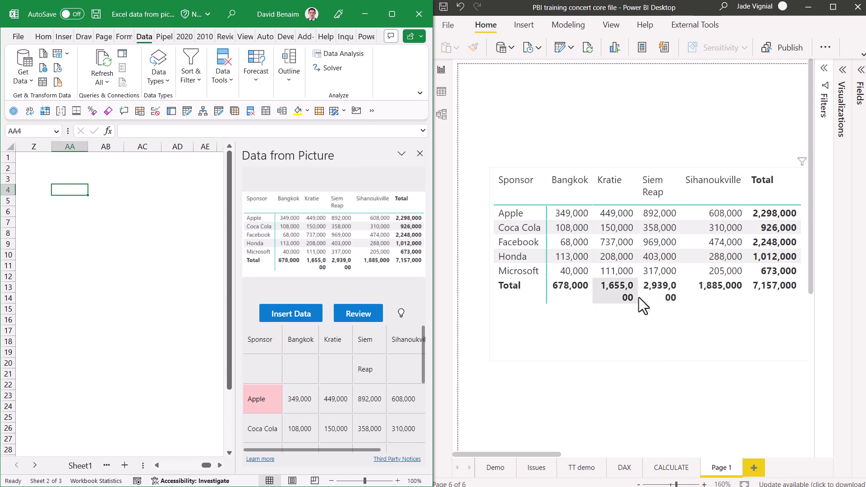
{"action": "scroll", "coordinate": [298, 397], "scroll_direction": "down", "scroll_amount": 2}
{"action": "scroll", "coordinate": [296, 389], "scroll_direction": "down", "scroll_amount": 3}
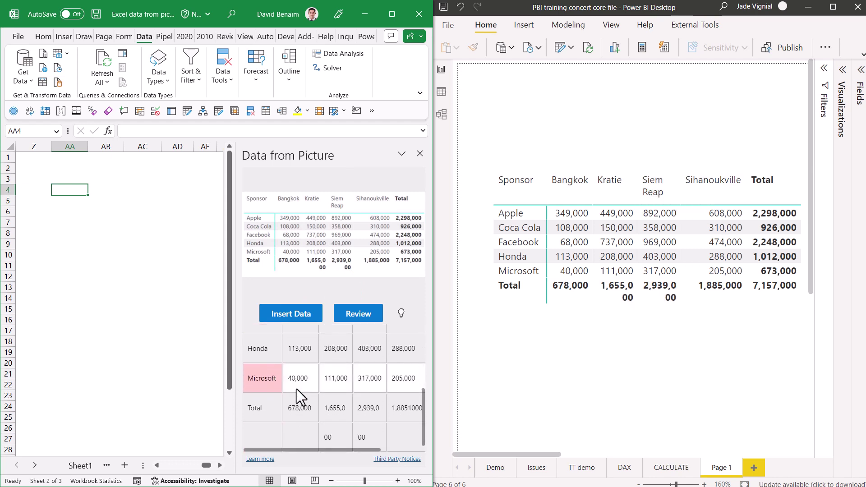
{"action": "scroll", "coordinate": [296, 388], "scroll_direction": "up", "scroll_amount": 5}
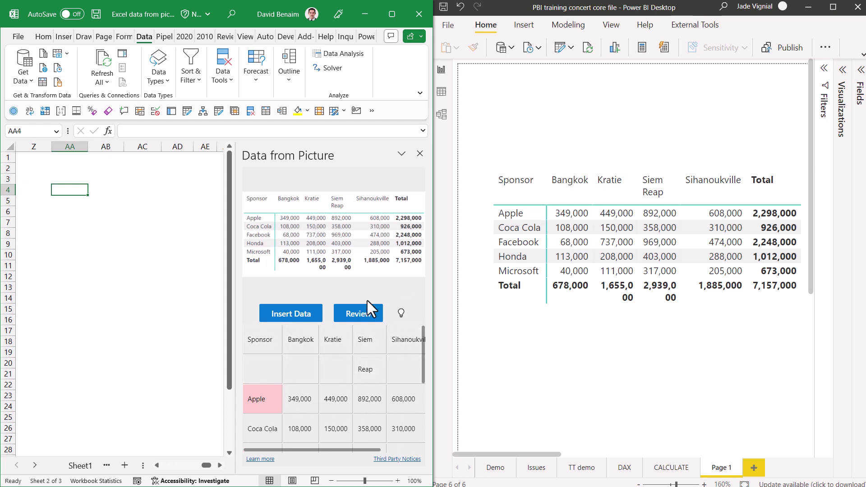
{"action": "left_click", "coordinate": [290, 316]}
{"action": "left_click", "coordinate": [318, 397]}
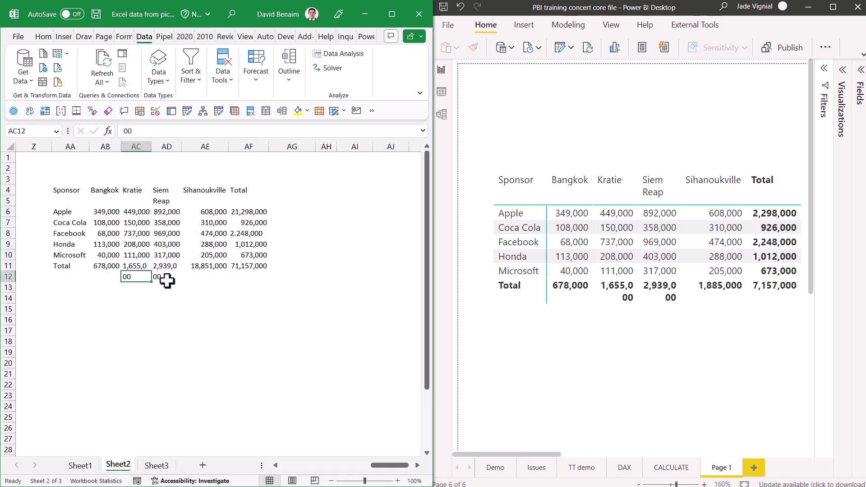
In AA2, join the two-line headers with =TEXTJOIN(" ",TRUE,AA4:AA5).
{"action": "left_click_drag", "start_coordinate": [167, 280], "coordinate": [135, 266]}
{"action": "left_click", "coordinate": [166, 198]}
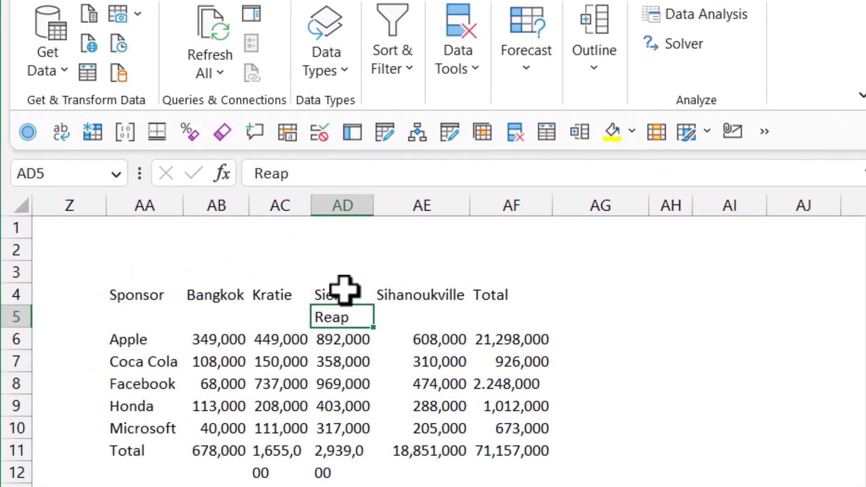
{"action": "left_click", "coordinate": [344, 290]}
{"action": "left_click", "coordinate": [158, 251]}
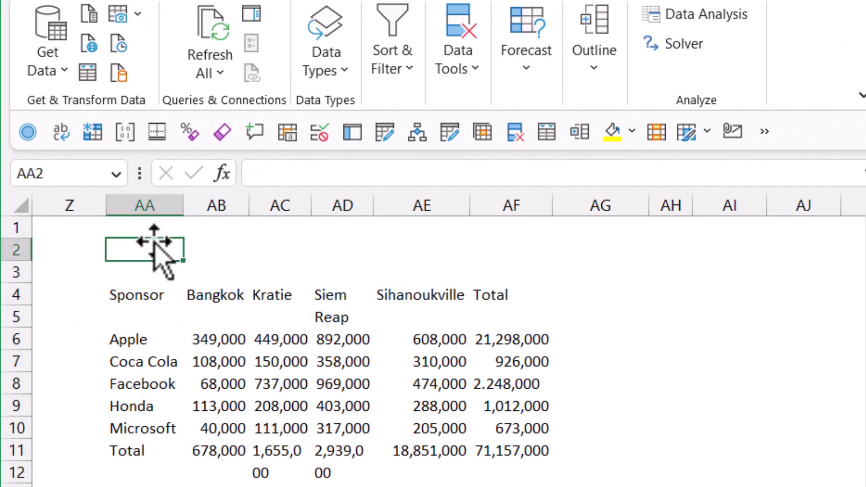
{"action": "type", "text": "p"}
{"action": "type", "text": "textj"}
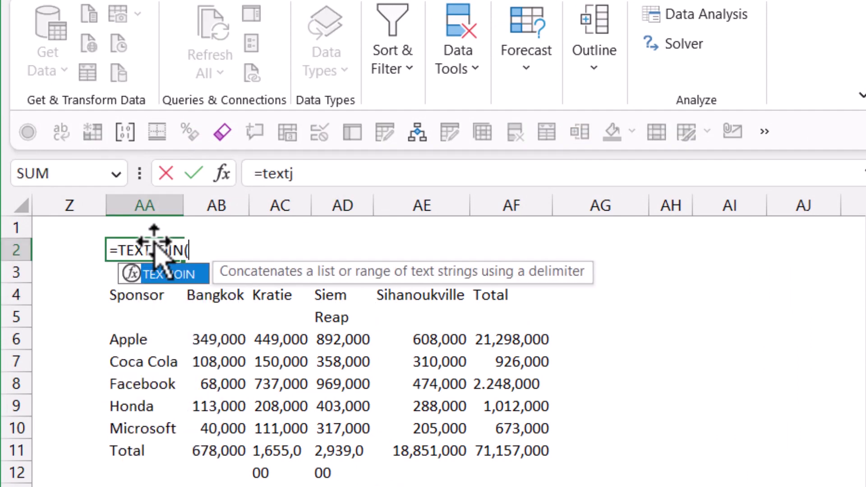
{"action": "key", "text": "Tab"}
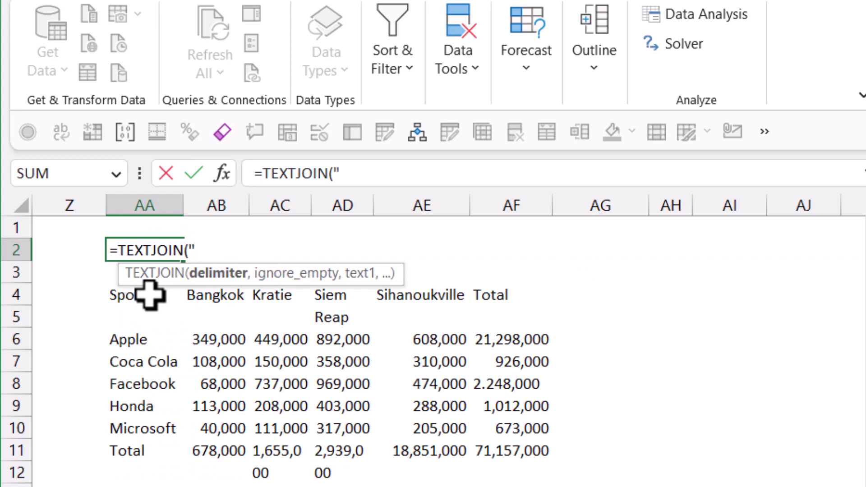
{"action": "type", "text": "\" \","}
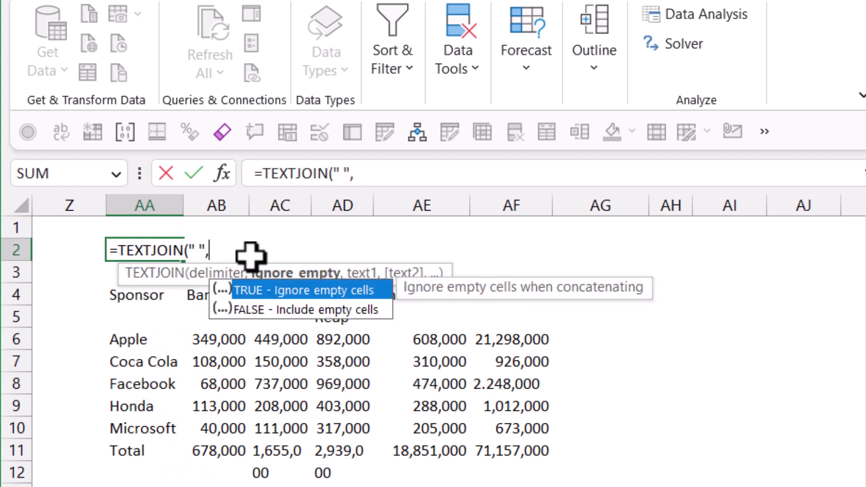
{"action": "double_click", "coordinate": [300, 291]}
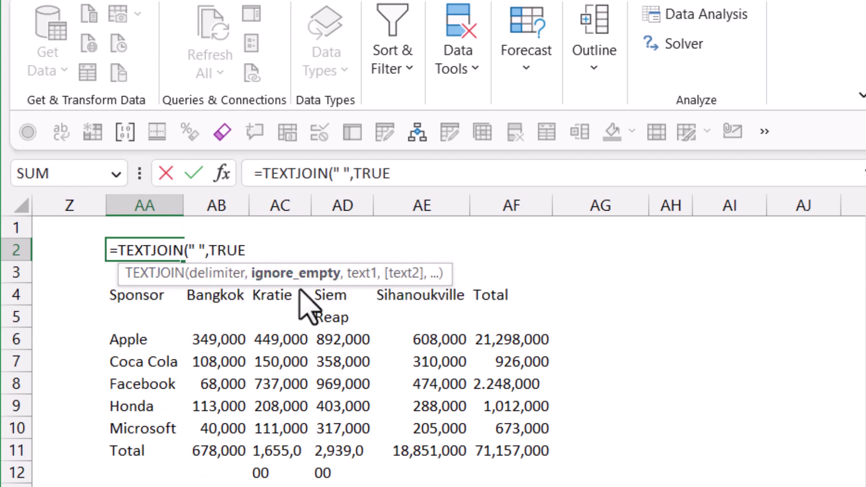
{"action": "type", "text": ","}
{"action": "left_click_drag", "start_coordinate": [151, 295], "coordinate": [149, 312]}
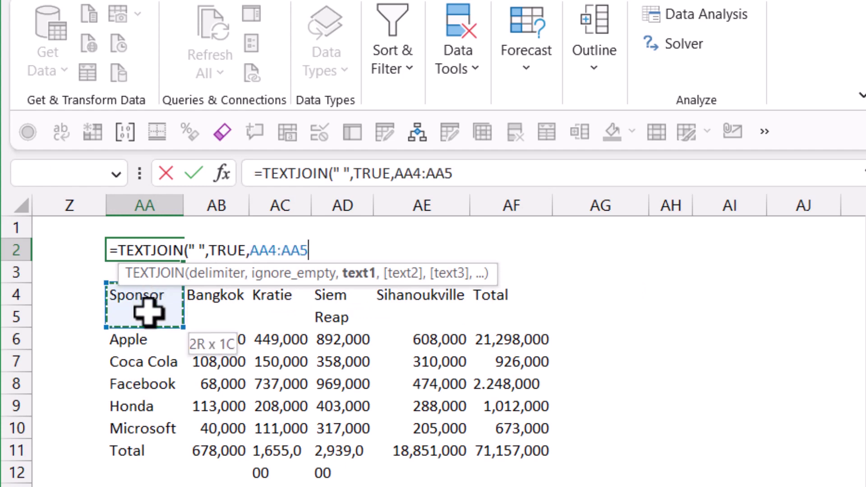
{"action": "type", "text": ")"}
{"action": "key", "text": "Return"}
Fill the joining formula across to AF2 and wrap AA2's formula in TRIM.
{"action": "key", "text": "Up"}
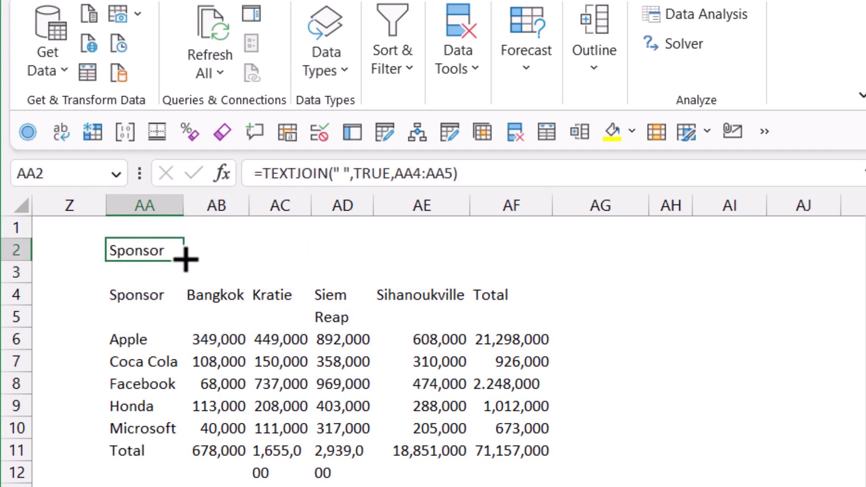
{"action": "left_click_drag", "start_coordinate": [185, 259], "coordinate": [519, 262]}
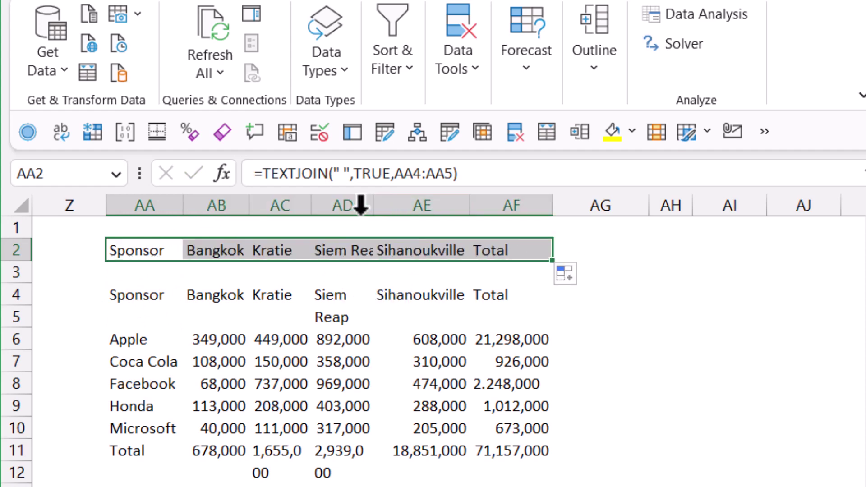
{"action": "left_click", "coordinate": [135, 252]}
{"action": "left_click", "coordinate": [264, 174]}
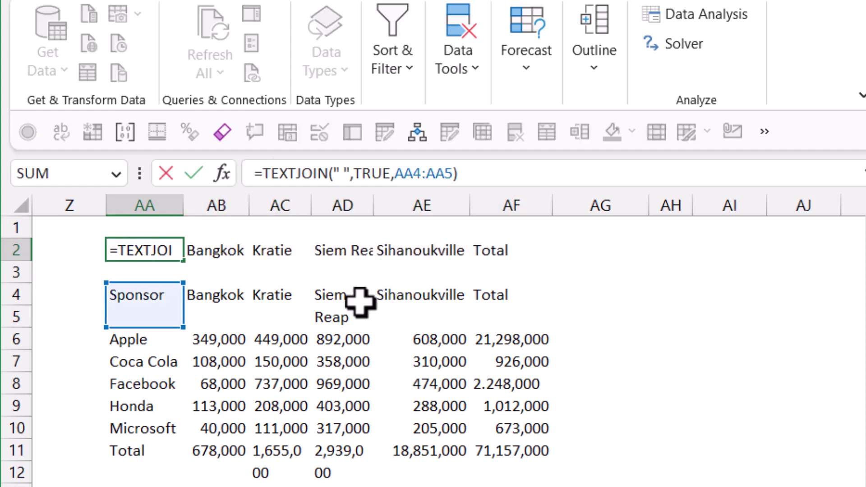
{"action": "type", "text": "tri"}
{"action": "key", "text": "Tab"}
{"action": "type", "text": ")"}
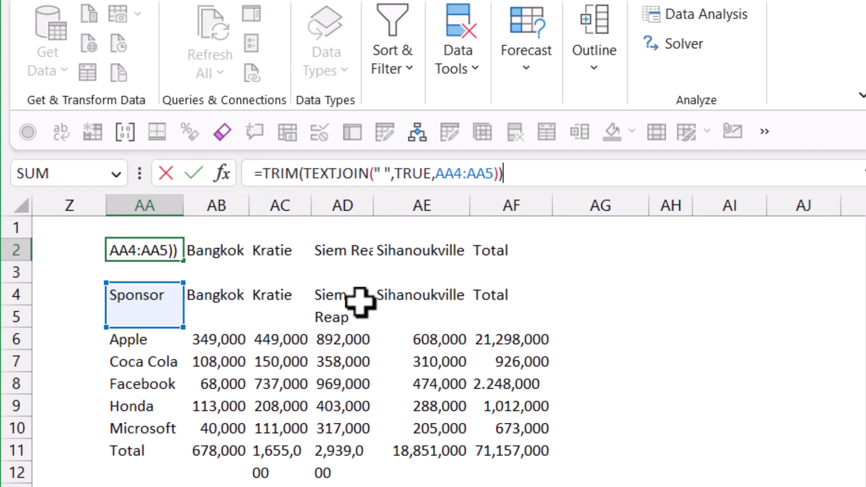
{"action": "key", "text": "ctrl+Return"}
{"action": "left_click", "coordinate": [561, 247], "text": "shift"}
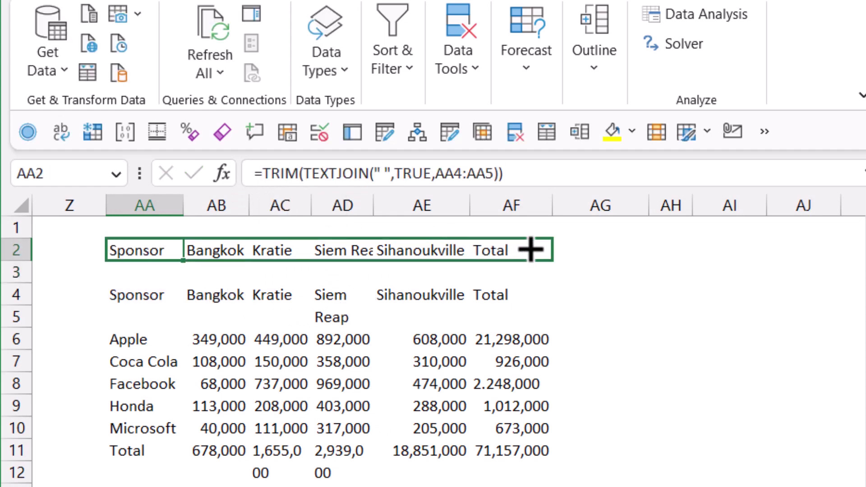
Paste the joined headers from AA2:AF2 into AA4 as values only.
{"action": "right_click", "coordinate": [460, 247]}
{"action": "left_click", "coordinate": [542, 280]}
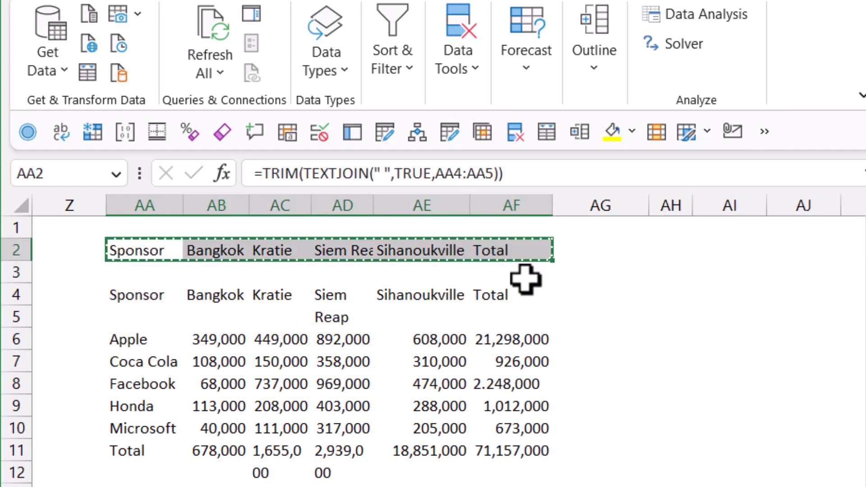
{"action": "right_click", "coordinate": [145, 295]}
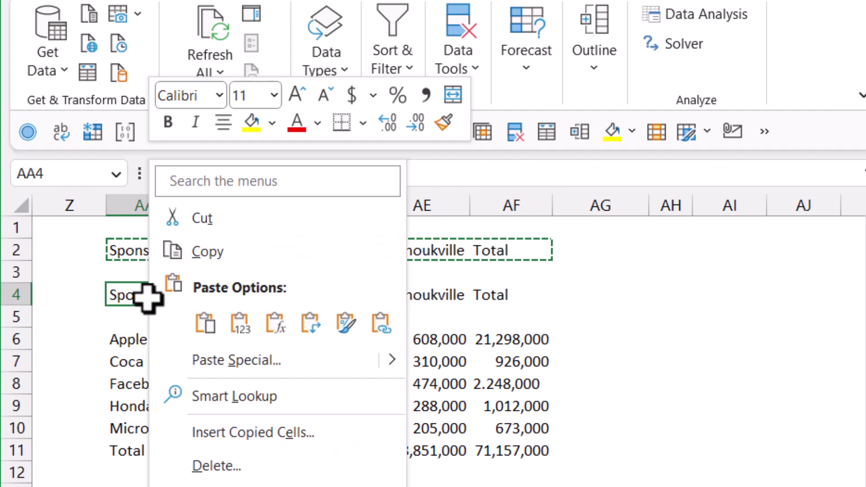
{"action": "left_click", "coordinate": [273, 372]}
{"action": "left_click", "coordinate": [81, 332]}
{"action": "key", "text": "Return"}
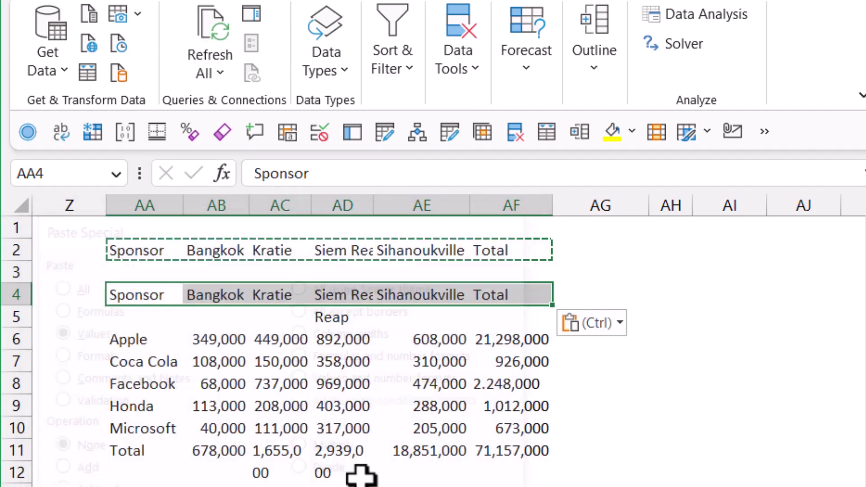
{"action": "left_click", "coordinate": [334, 337]}
Delete the leftover second header row 5.
{"action": "left_click", "coordinate": [16, 317]}
{"action": "right_click", "coordinate": [16, 317]}
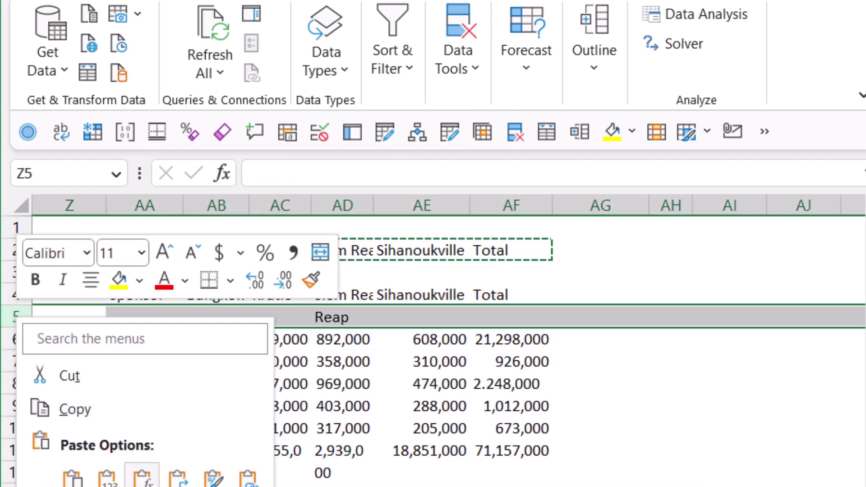
{"action": "key", "text": "d"}
{"action": "left_click", "coordinate": [275, 444]}
{"action": "left_click", "coordinate": [277, 483]}
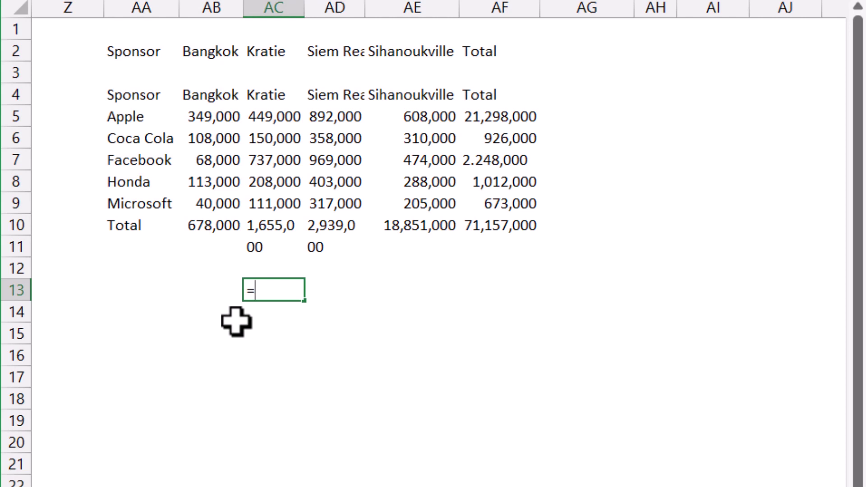
In AC13, join the split Kratie total with =AC10&AC11 and widen column AC.
{"action": "type", "text": "="}
{"action": "key", "text": "Up"}
{"action": "key", "text": "Up"}
{"action": "key", "text": "Up"}
{"action": "type", "text": "&"}
{"action": "key", "text": "Up"}
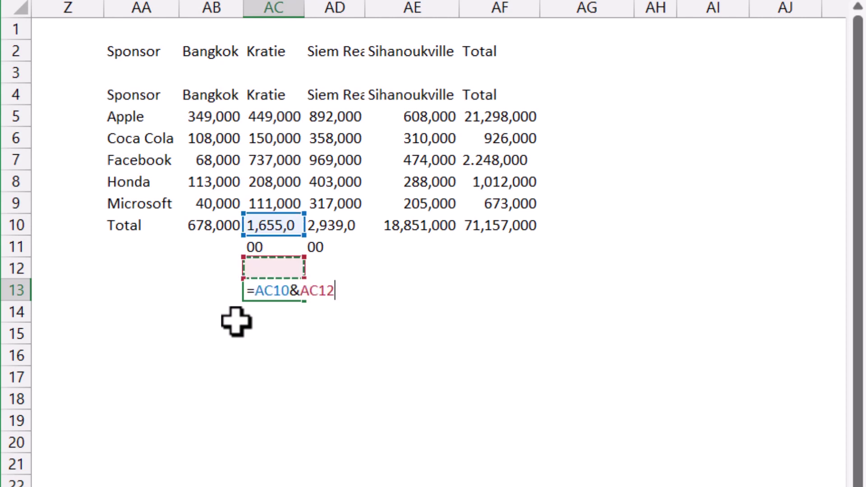
{"action": "key", "text": "Return"}
{"action": "key", "text": "Up"}
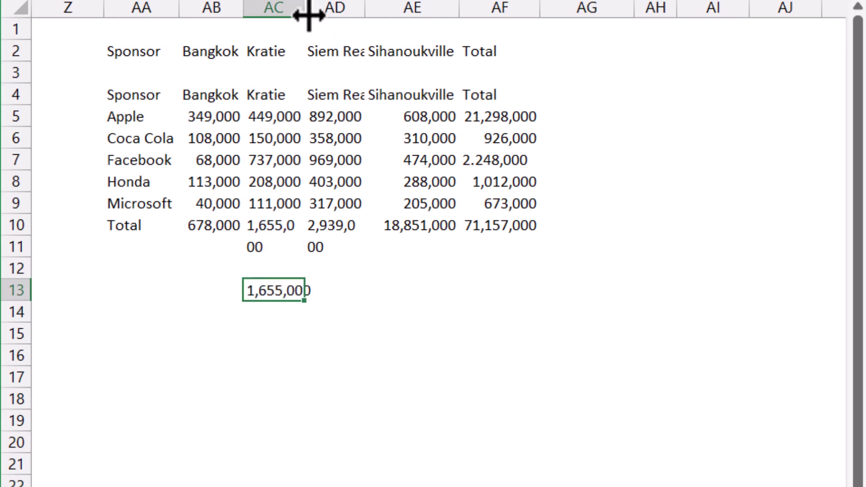
{"action": "left_click_drag", "start_coordinate": [304, 7], "coordinate": [366, 8]}
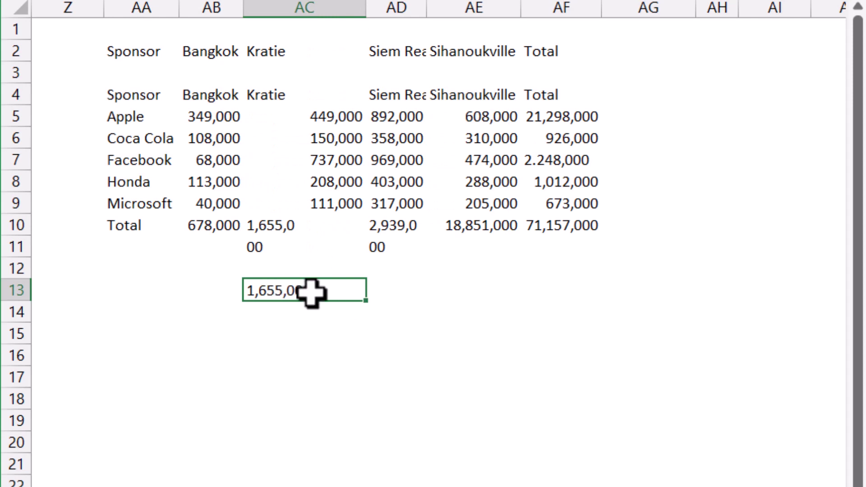
Compare the total halves in AC10 and AC11, then fill the join right to AD13.
{"action": "left_click", "coordinate": [284, 226]}
{"action": "left_click", "coordinate": [301, 247]}
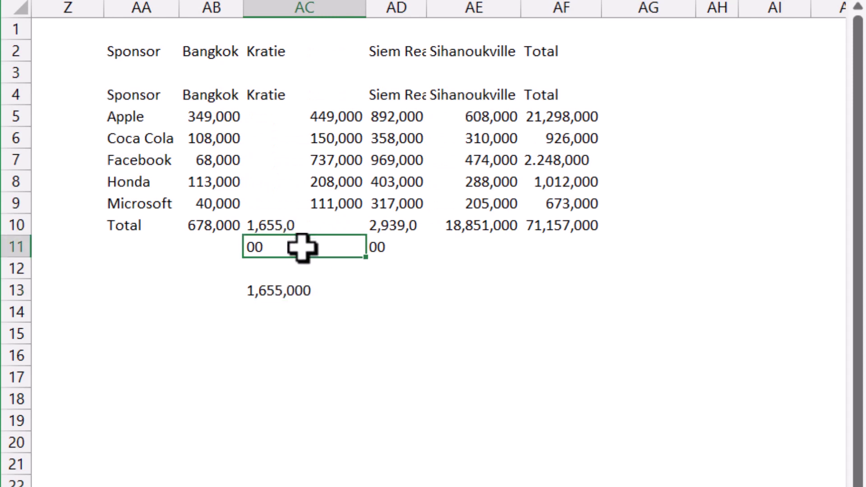
{"action": "left_click", "coordinate": [311, 221]}
{"action": "left_click", "coordinate": [307, 245]}
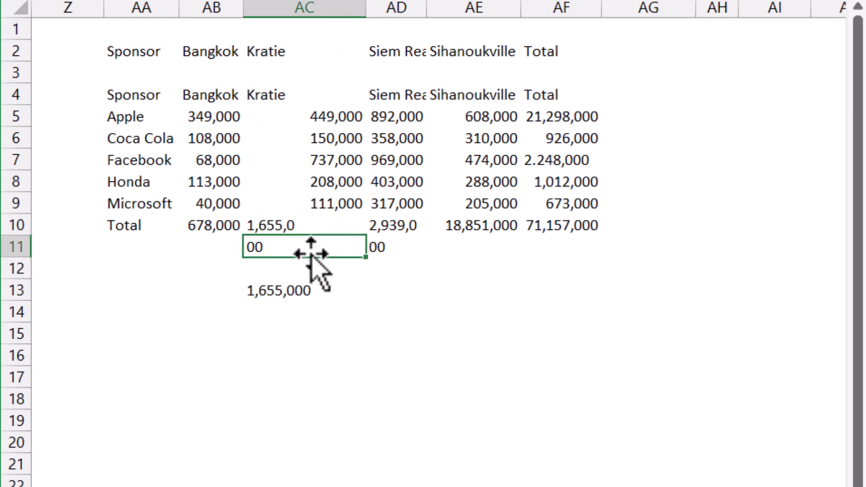
{"action": "left_click", "coordinate": [328, 288]}
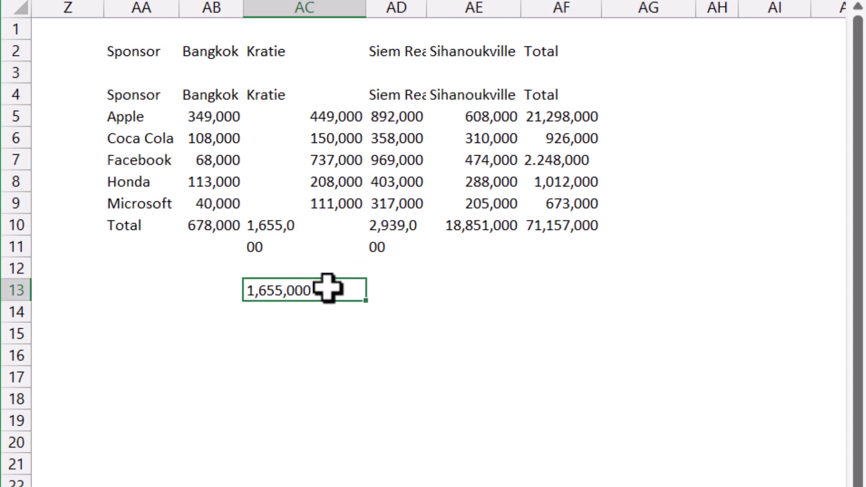
{"action": "left_click_drag", "start_coordinate": [367, 301], "coordinate": [412, 301]}
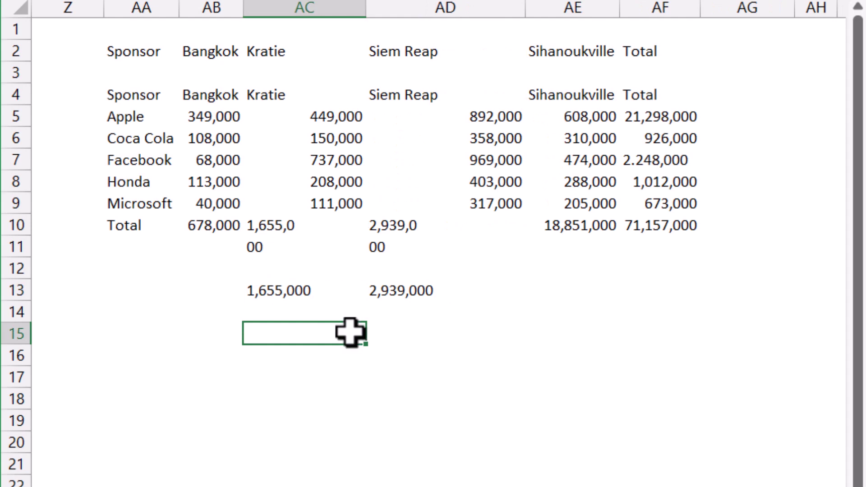
Test converting the joined total to a number with =VALUE(AC13) in AC15.
{"action": "type", "text": "="}
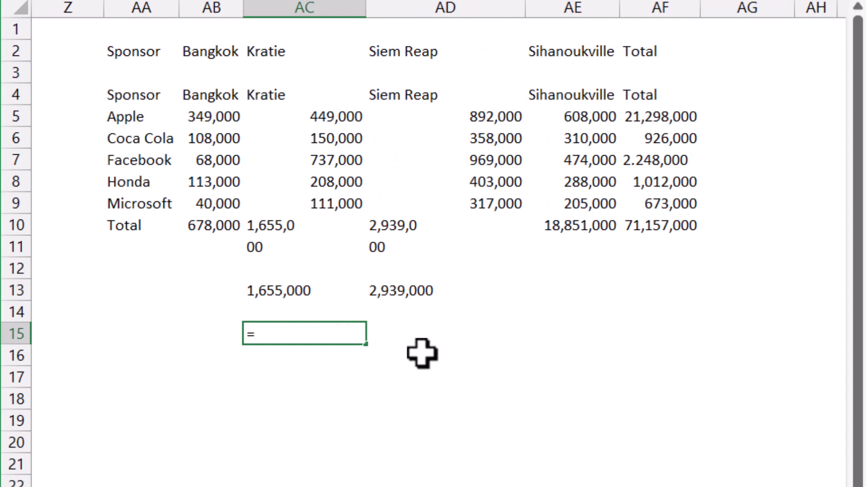
{"action": "type", "text": "valu"}
{"action": "key", "text": "Tab"}
{"action": "key", "text": "Up"}
{"action": "key", "text": "Up"}
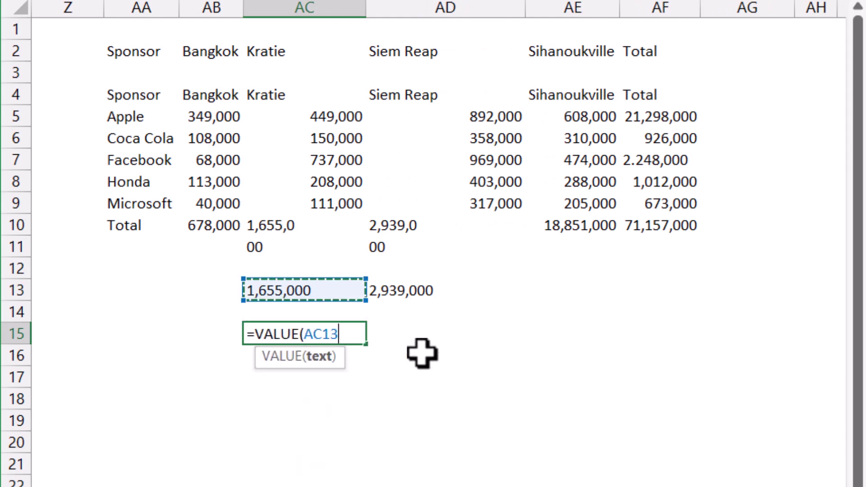
{"action": "key", "text": "Return"}
{"action": "key", "text": "Up"}
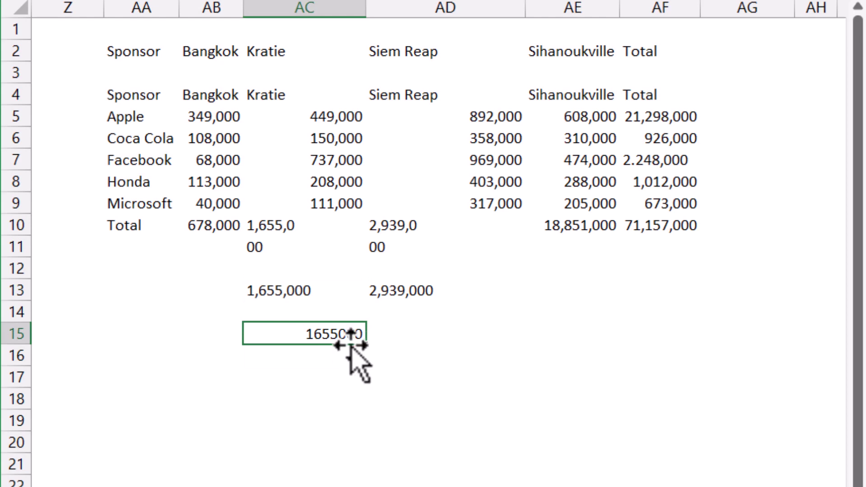
Wrap the AC13 join in VALUE and fill it across to AD13.
{"action": "left_click", "coordinate": [325, 290]}
{"action": "key", "text": "F2"}
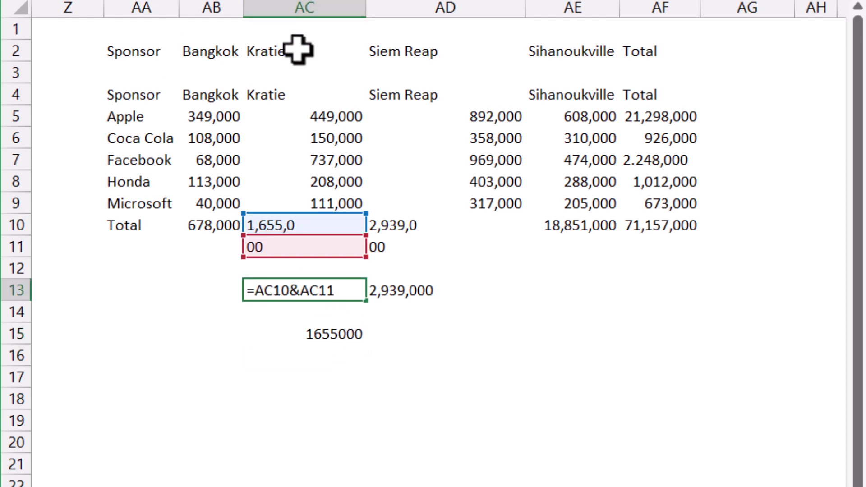
{"action": "key", "text": "Home"}
{"action": "key", "text": "Right"}
{"action": "type", "text": "valu"}
{"action": "key", "text": "Tab"}
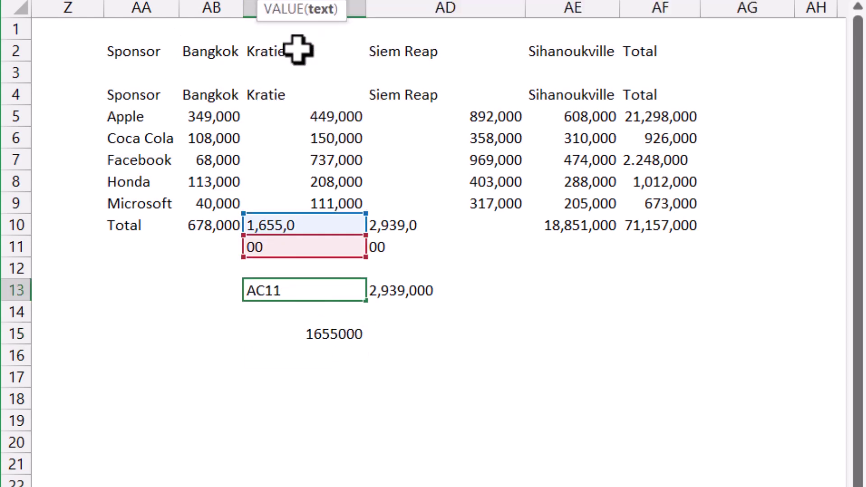
{"action": "type", "text": ")"}
{"action": "key", "text": "Return"}
{"action": "key", "text": "Up"}
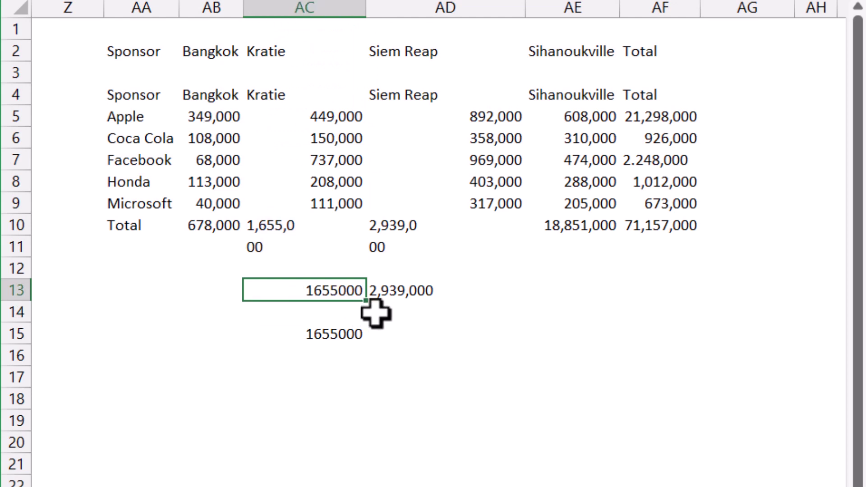
{"action": "left_click_drag", "start_coordinate": [368, 308], "coordinate": [449, 299]}
Clear the AC15 test and copy the fixed totals AC13:AD13.
{"action": "left_click", "coordinate": [332, 333]}
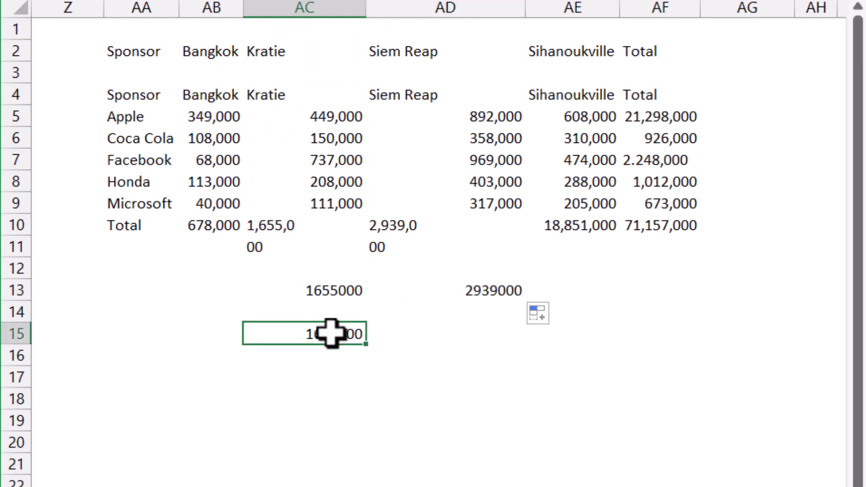
{"action": "key", "text": "Up"}
{"action": "key", "text": "Up"}
{"action": "key", "text": "shift+Right"}
{"action": "key", "text": "shift+Right"}
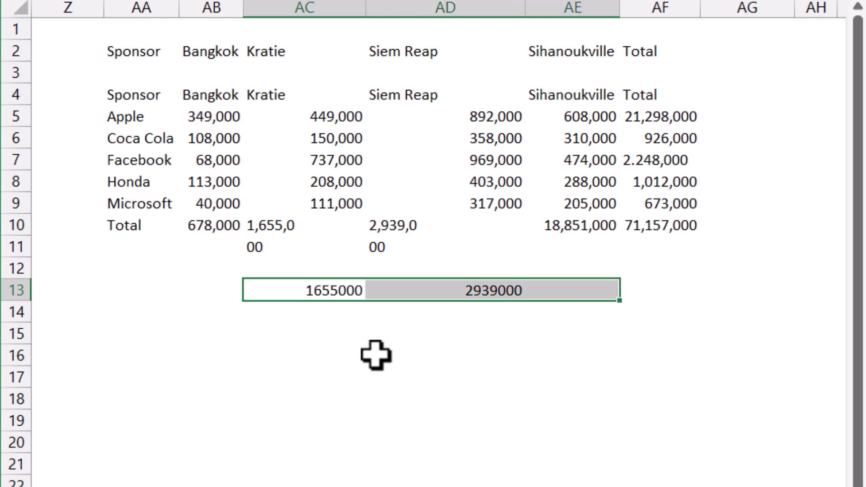
{"action": "key", "text": "shift+Left"}
{"action": "key", "text": "ctrl+c"}
{"action": "key", "text": "Up"}
{"action": "key", "text": "Up"}
{"action": "key", "text": "Up"}
{"action": "key", "text": "Up"}
{"action": "key", "text": "Down"}
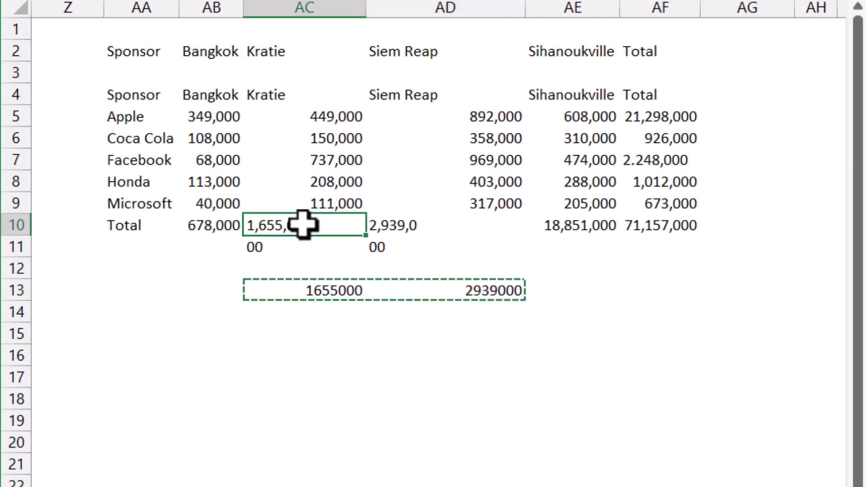
Paste the fixed Kratie and Siem Reap totals into AC10 as values.
{"action": "right_click", "coordinate": [305, 223]}
{"action": "left_click", "coordinate": [394, 160]}
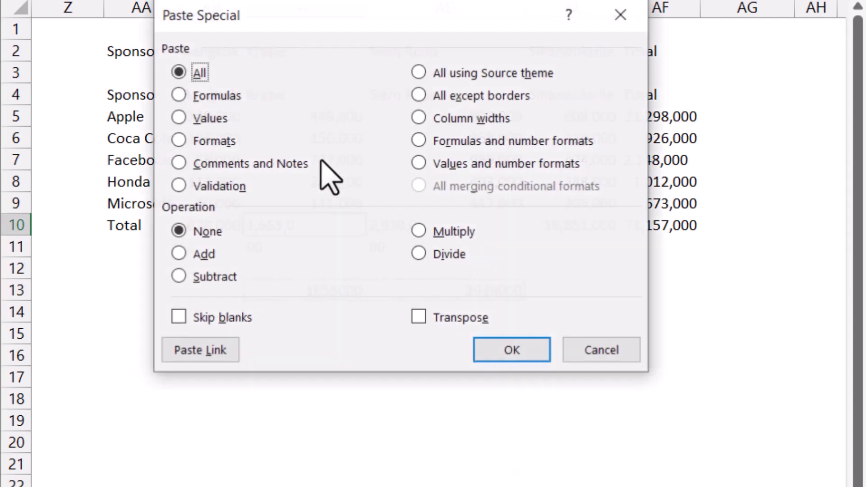
{"action": "left_click", "coordinate": [178, 117]}
{"action": "left_click", "coordinate": [526, 356]}
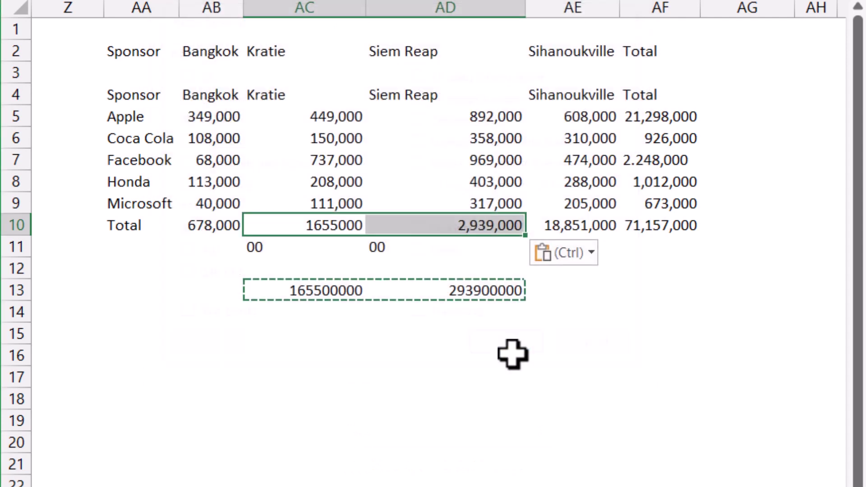
Delete row 11 and every leftover row below the table.
{"action": "left_click", "coordinate": [17, 247]}
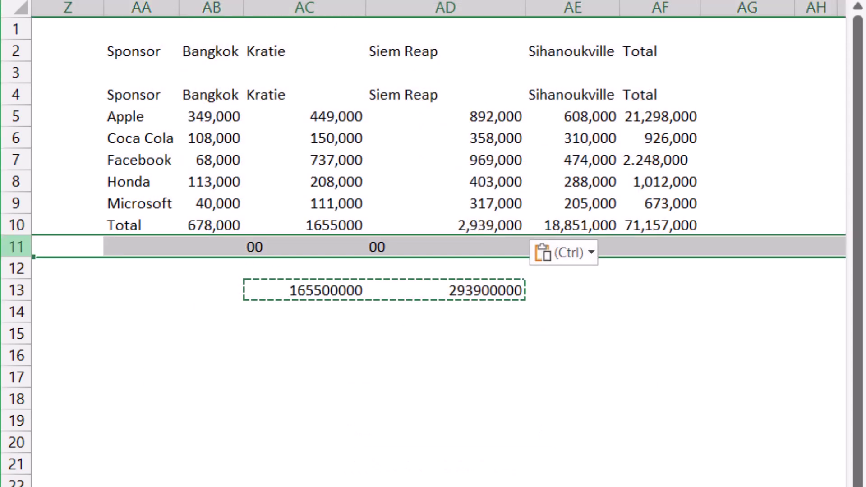
{"action": "key", "text": "ctrl+shift+Down"}
{"action": "right_click", "coordinate": [266, 373]}
{"action": "left_click", "coordinate": [348, 192]}
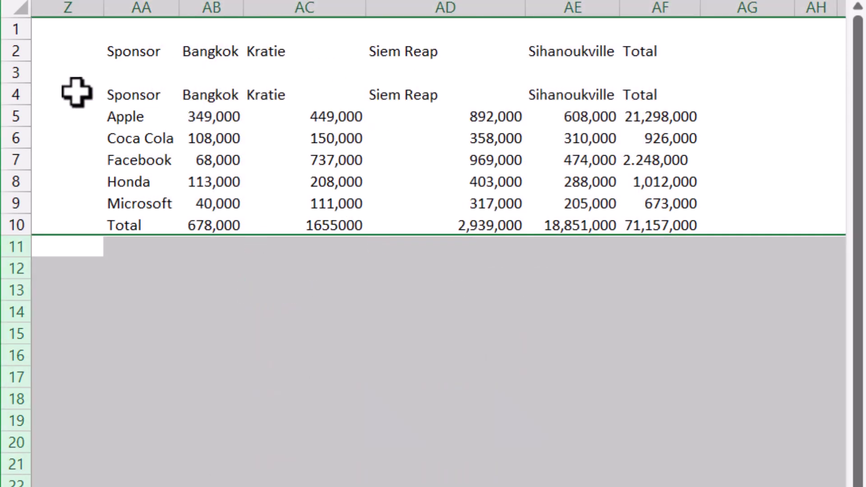
Delete the duplicate header rows 2 and 3.
{"action": "left_click", "coordinate": [9, 71]}
{"action": "left_click_drag", "start_coordinate": [28, 62], "coordinate": [34, 56]}
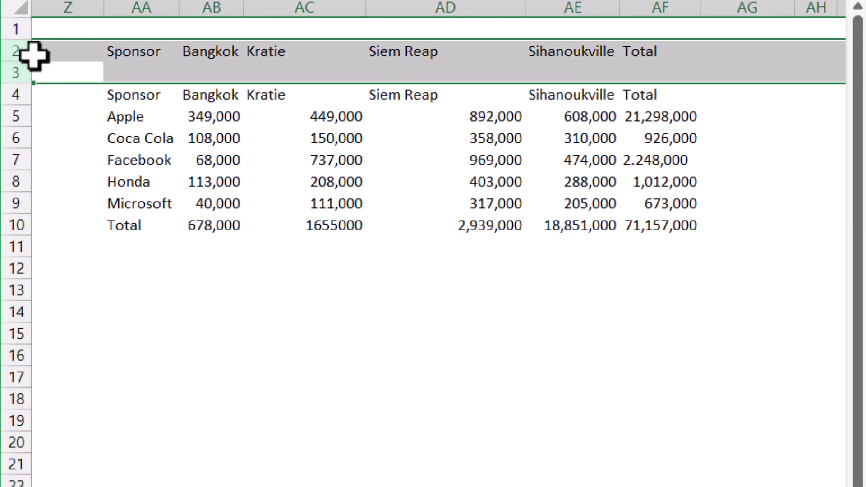
{"action": "right_click", "coordinate": [67, 56]}
{"action": "left_click", "coordinate": [135, 317]}
{"action": "left_click", "coordinate": [293, 311]}
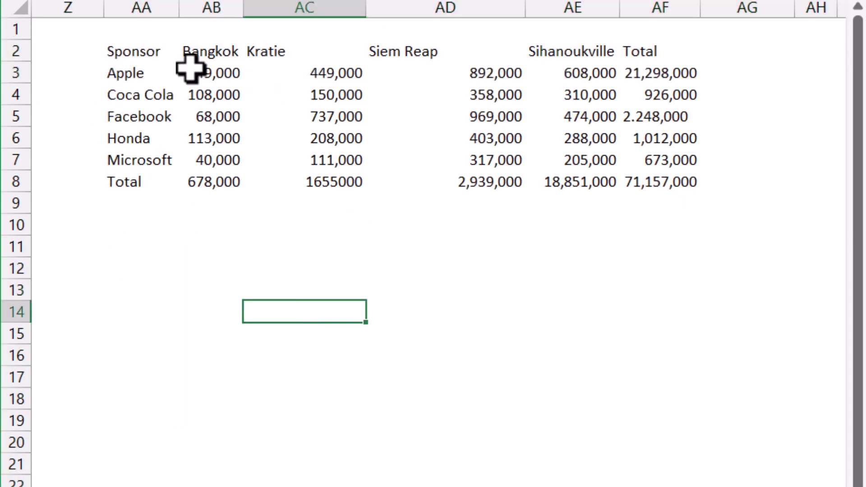
Narrow columns AC and AD to fit the Kratie and Siem Reap figures.
{"action": "left_click_drag", "start_coordinate": [365, 9], "coordinate": [308, 9]}
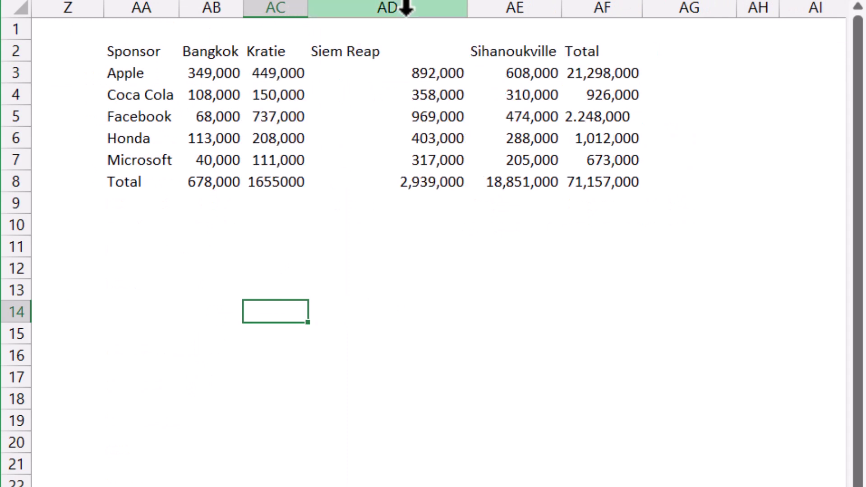
{"action": "left_click_drag", "start_coordinate": [467, 9], "coordinate": [386, 10]}
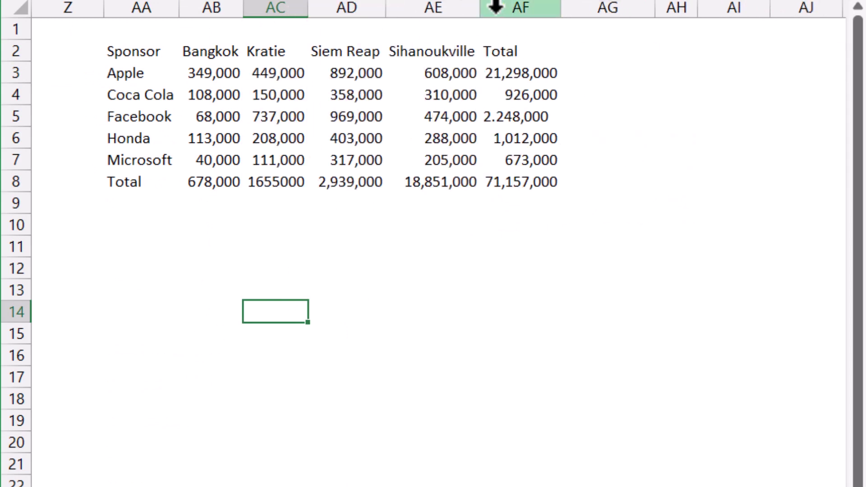
{"action": "left_click", "coordinate": [541, 120]}
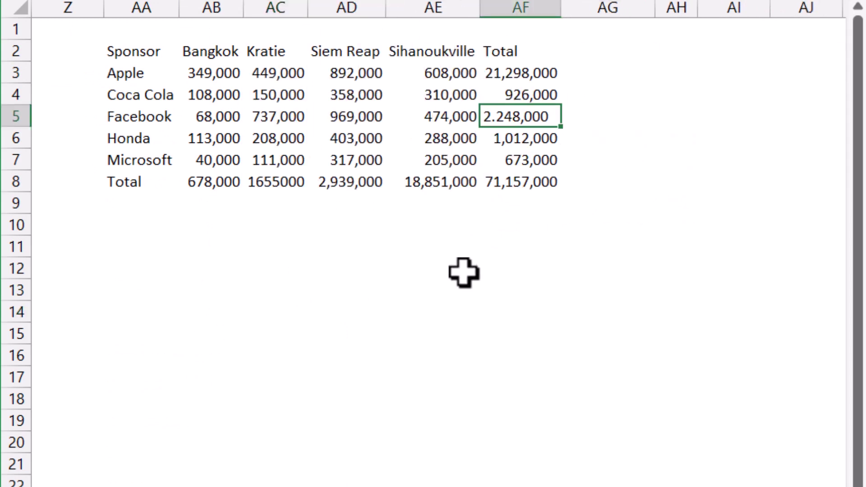
{"action": "left_click", "coordinate": [464, 271]}
{"action": "left_click", "coordinate": [537, 113]}
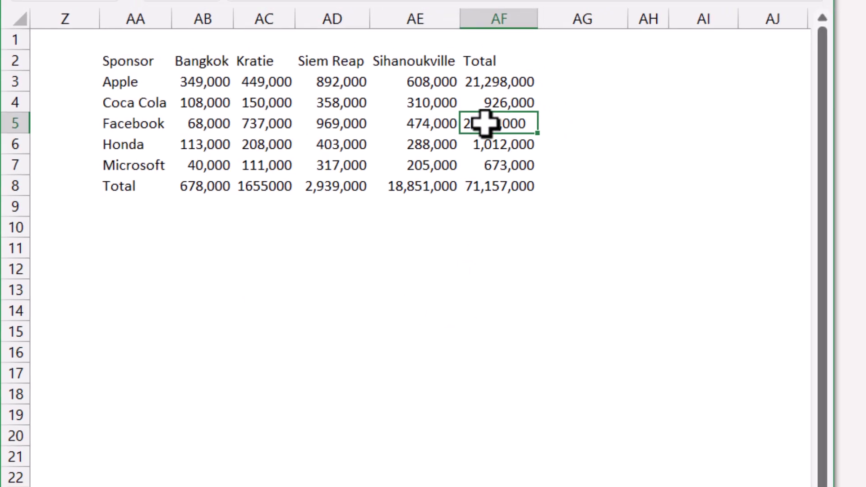
Select the sponsor table AA4:AF11 and open Conditional Formatting.
{"action": "double_click", "coordinate": [484, 122]}
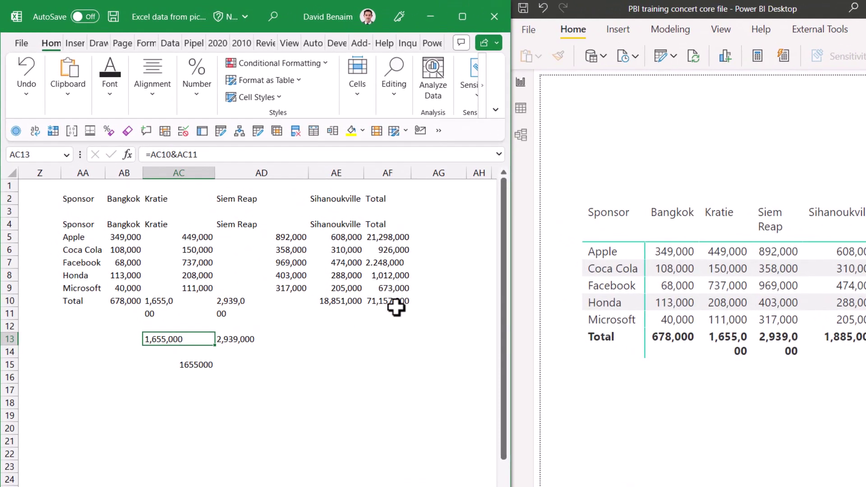
{"action": "left_click", "coordinate": [77, 224]}
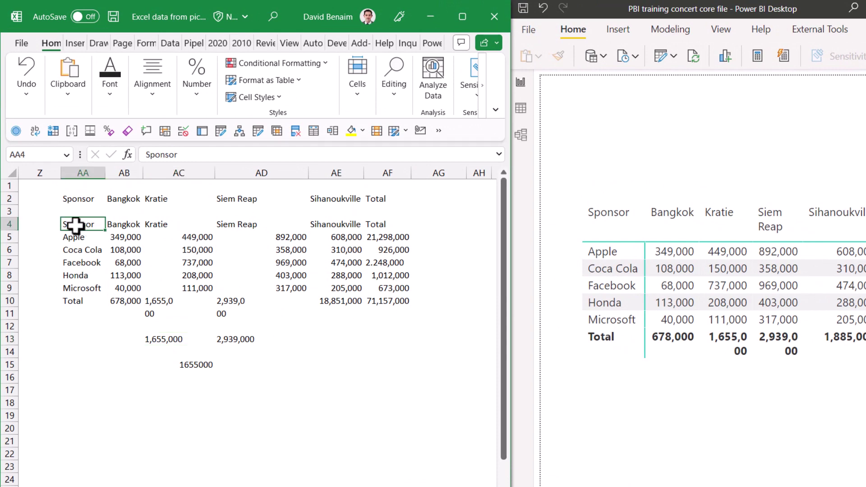
{"action": "left_click_drag", "start_coordinate": [75, 224], "coordinate": [385, 314]}
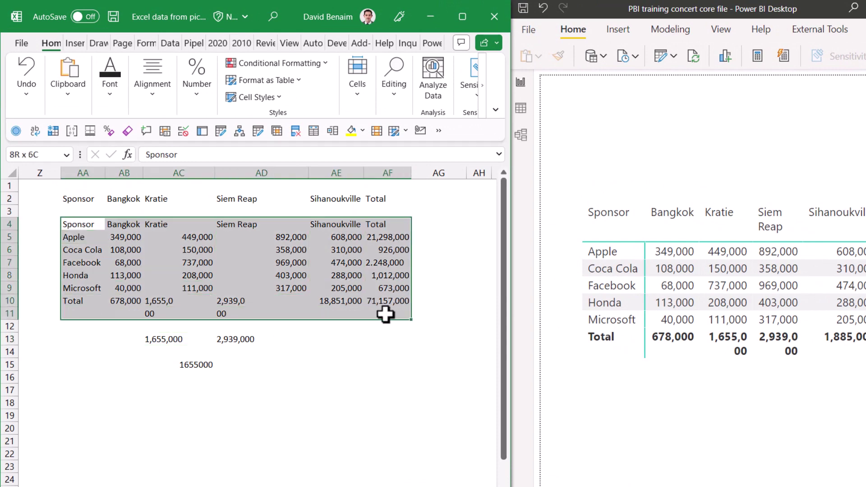
{"action": "left_click", "coordinate": [318, 66]}
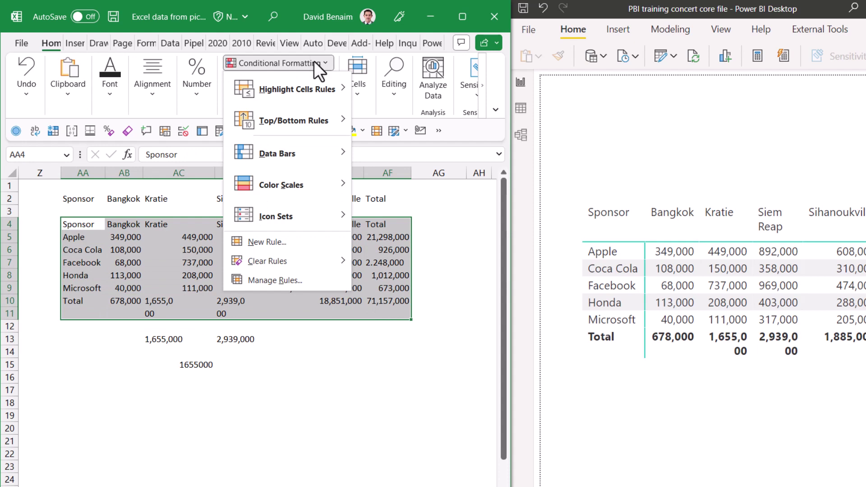
Apply a Greater Than 100000000 rule with Yellow Fill and Dark Yellow Text.
{"action": "mouse_move", "coordinate": [319, 86]}
{"action": "left_click", "coordinate": [419, 113]}
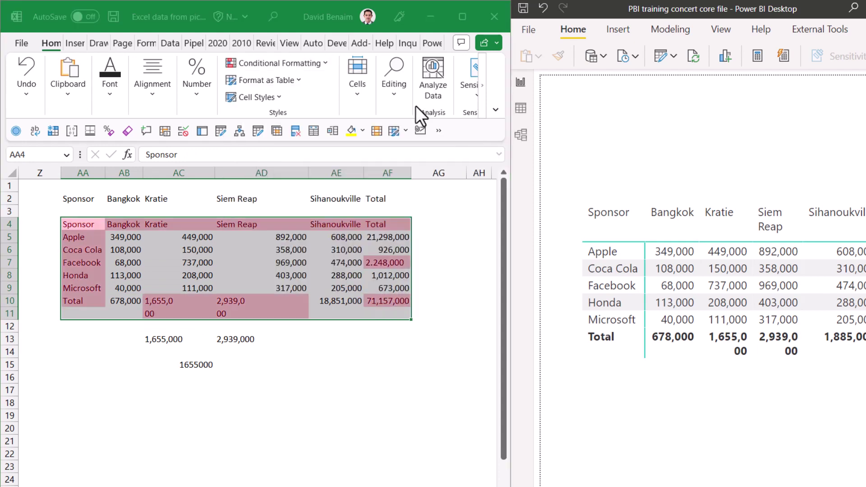
{"action": "left_click_drag", "start_coordinate": [527, 282], "coordinate": [253, 368]}
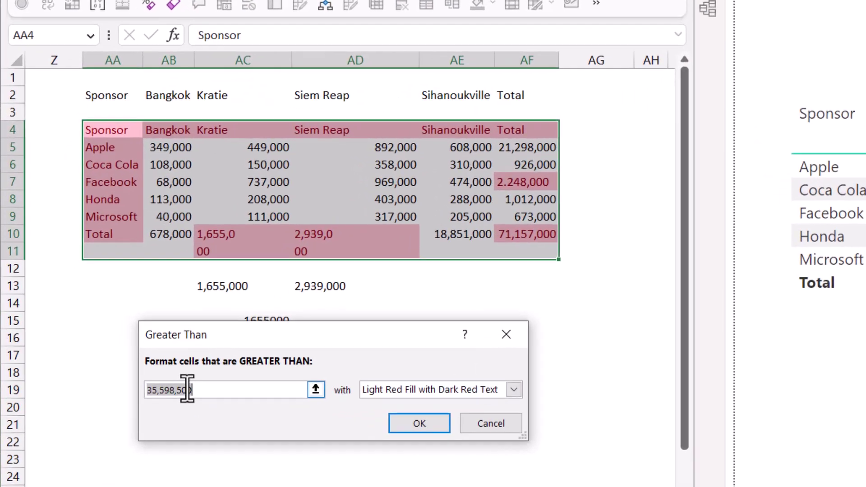
{"action": "type", "text": "10000000000"}
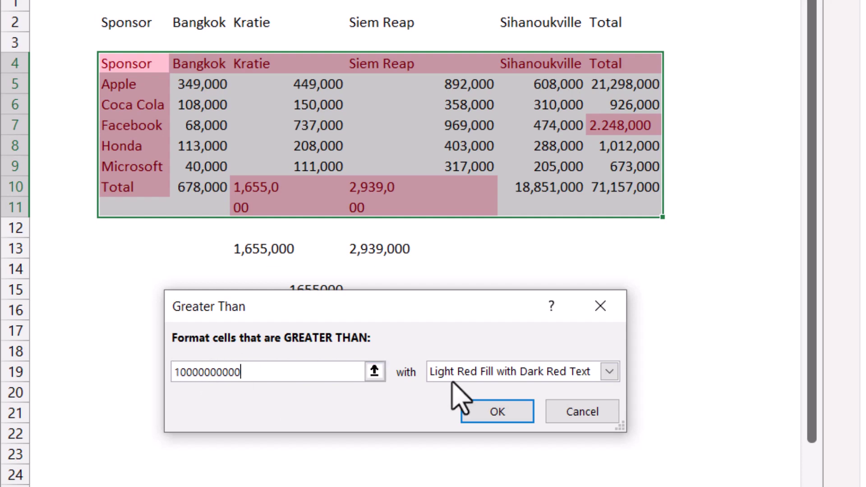
{"action": "left_click", "coordinate": [609, 371]}
{"action": "left_click", "coordinate": [574, 404]}
{"action": "left_click", "coordinate": [489, 411]}
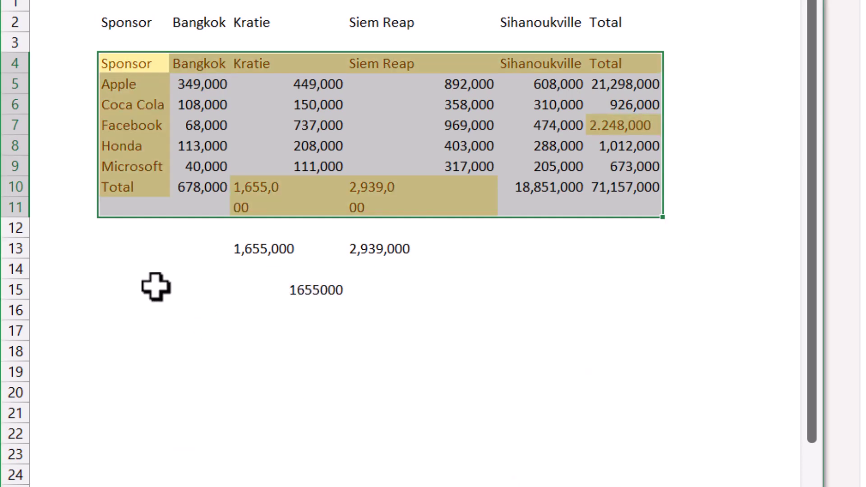
{"action": "left_click", "coordinate": [200, 105]}
Correct Facebook's total from 2.248,000 to 2,248,000.
{"action": "left_click", "coordinate": [608, 126]}
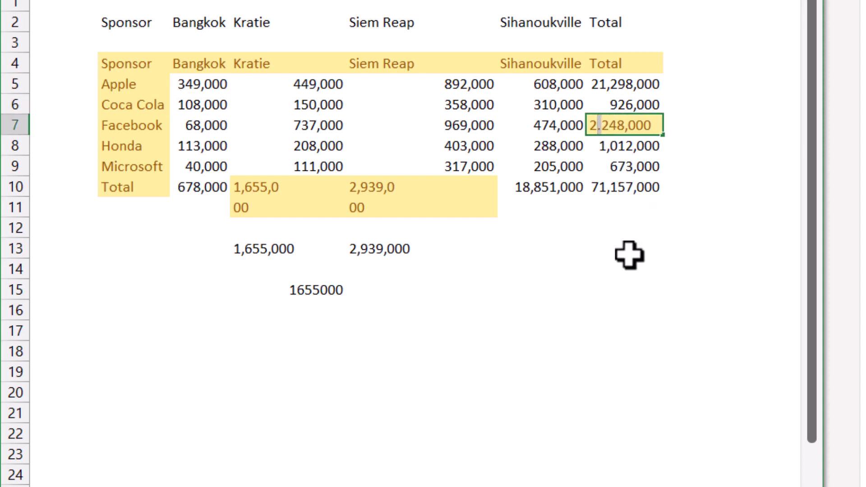
{"action": "key", "text": "Return"}
{"action": "key", "text": "Up"}
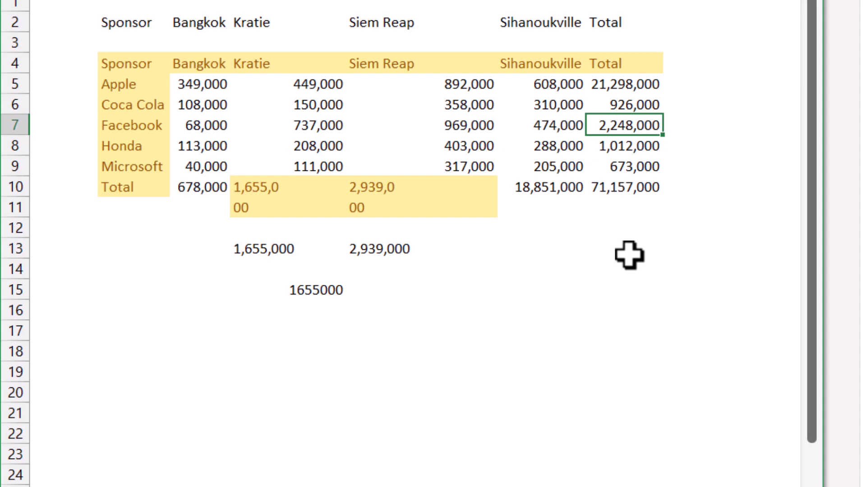
Clear the conditional formatting rules from the sponsor table AA4:AF12.
{"action": "left_click_drag", "start_coordinate": [378, 206], "coordinate": [452, 212]}
{"action": "left_click", "coordinate": [198, 372]}
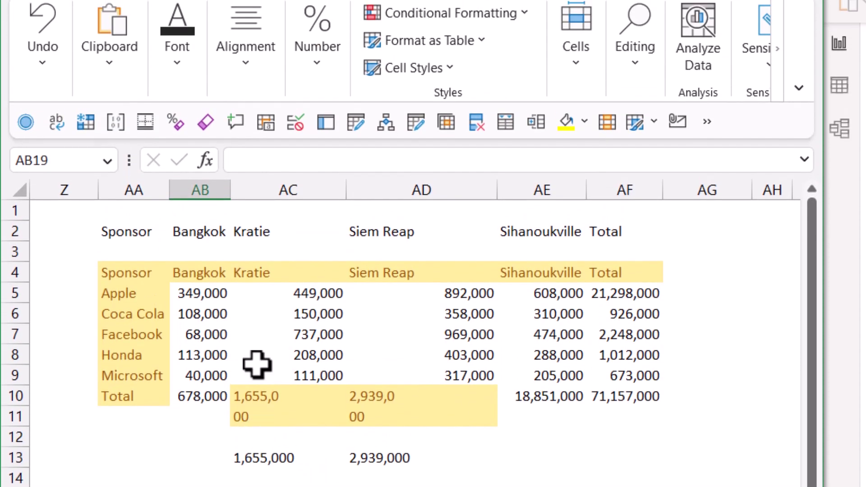
{"action": "left_click_drag", "start_coordinate": [126, 272], "coordinate": [610, 437]}
{"action": "left_click", "coordinate": [494, 20]}
{"action": "mouse_move", "coordinate": [494, 343]}
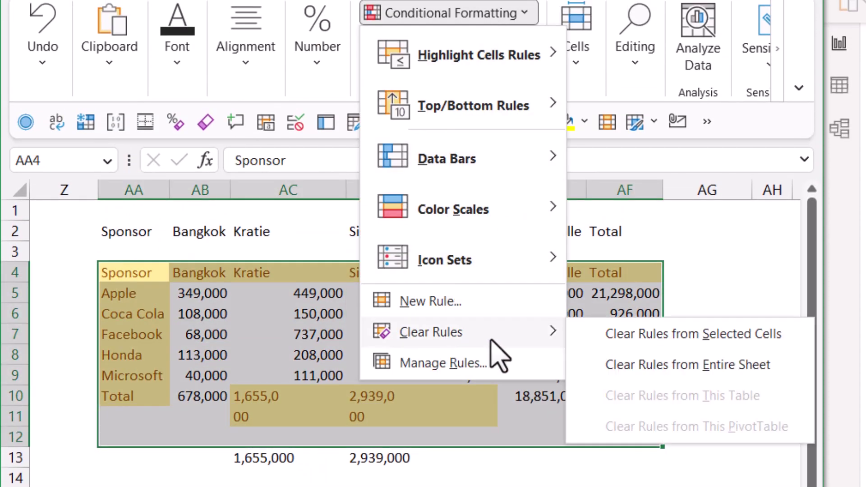
{"action": "left_click", "coordinate": [690, 336]}
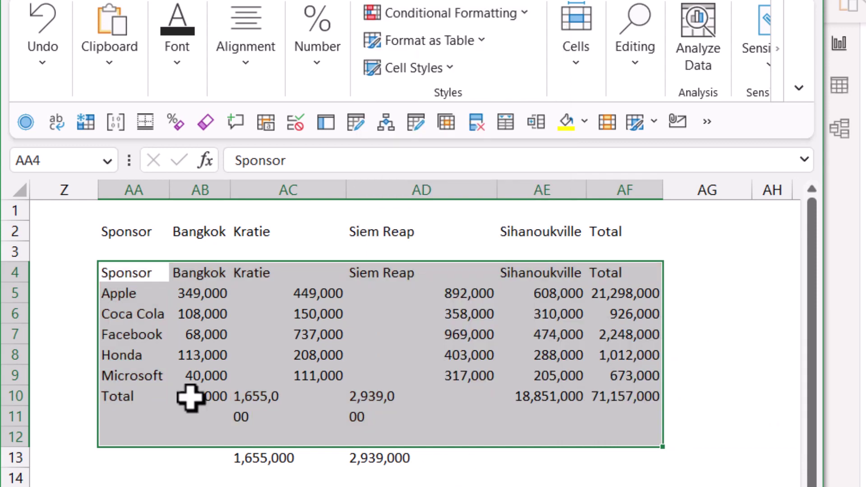
{"action": "left_click", "coordinate": [143, 272]}
Narrow column AC and autofit it to the Kratie values.
{"action": "left_click_drag", "start_coordinate": [346, 190], "coordinate": [282, 199]}
{"action": "double_click", "coordinate": [286, 194]}
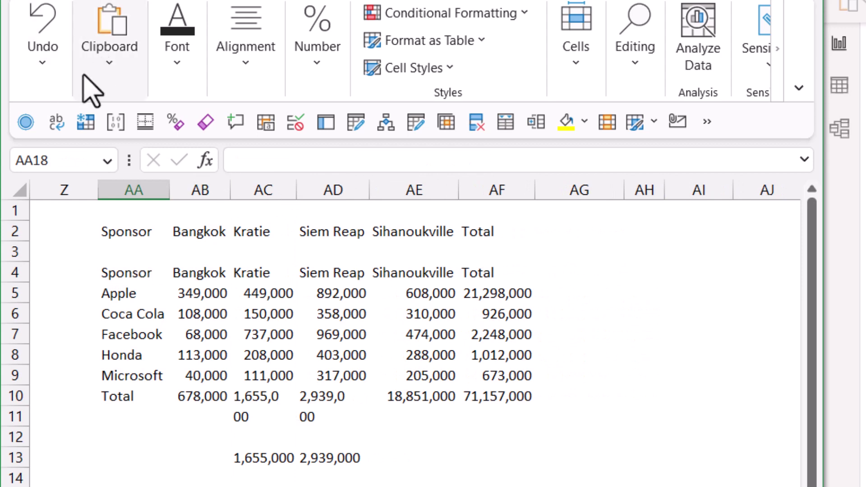
{"action": "key", "text": "super+shift+s"}
Snip the sponsor table, extract it with Picture From Clipboard, and review the Bangkok Kratie header.
{"action": "left_click_drag", "start_coordinate": [95, 259], "coordinate": [535, 417]}
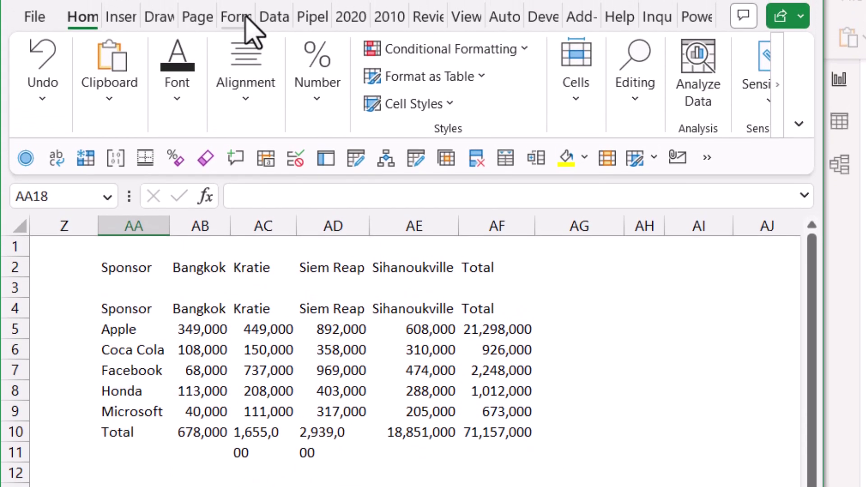
{"action": "left_click", "coordinate": [266, 3]}
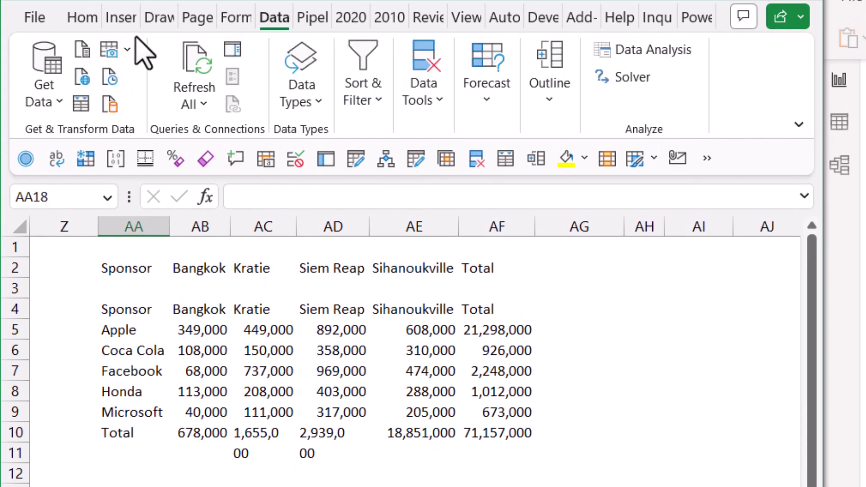
{"action": "left_click", "coordinate": [124, 50]}
{"action": "left_click", "coordinate": [148, 109]}
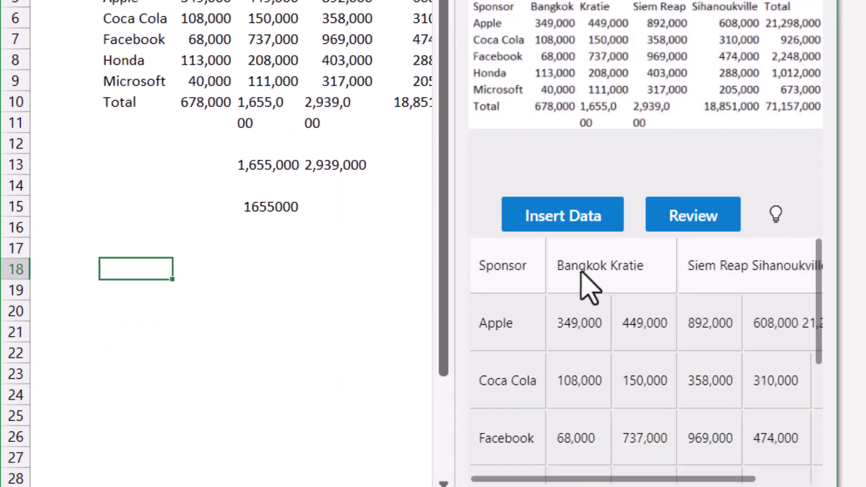
{"action": "left_click", "coordinate": [589, 289]}
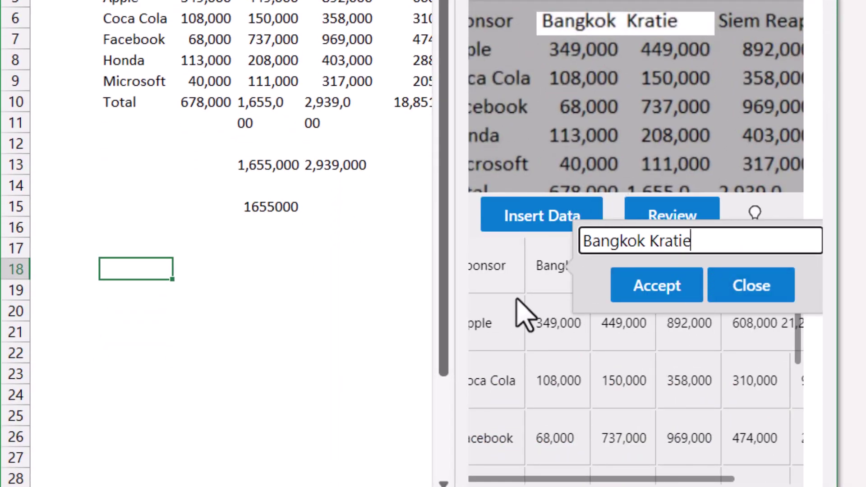
{"action": "left_click_drag", "start_coordinate": [570, 473], "coordinate": [783, 473]}
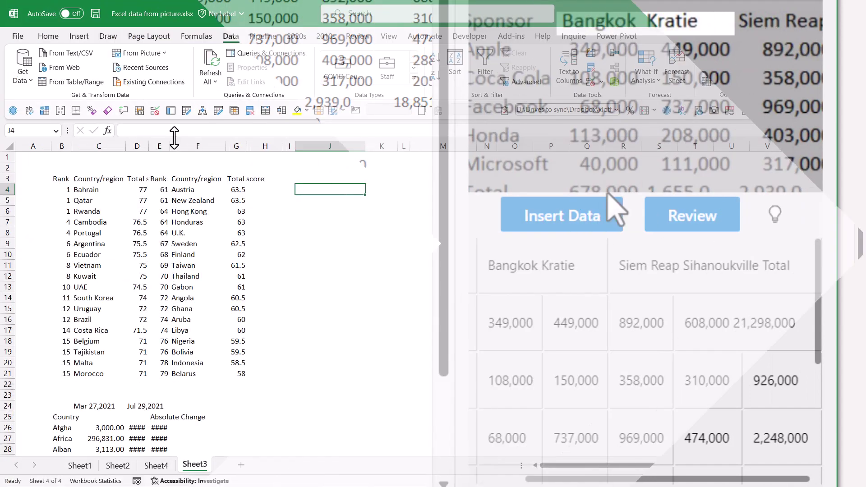
Turn on sheet gridlines, snip the ranking table and extract it with Picture From Clipboard.
{"action": "left_click", "coordinate": [153, 36]}
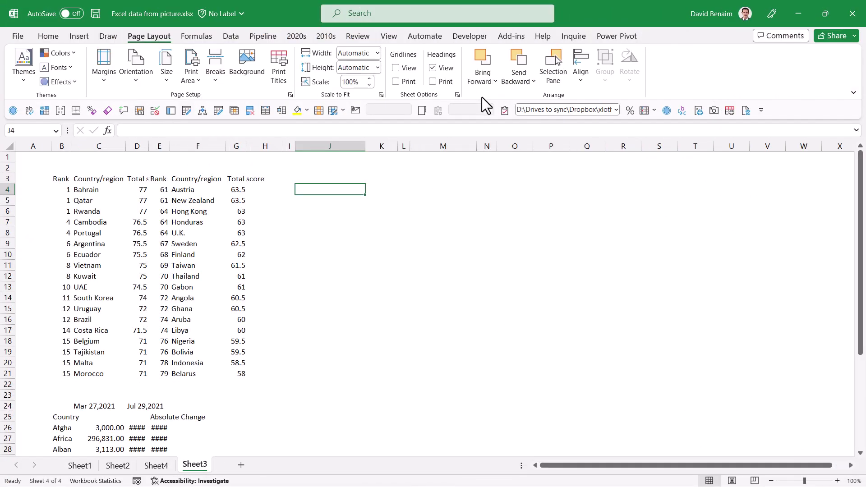
{"action": "left_click", "coordinate": [397, 68]}
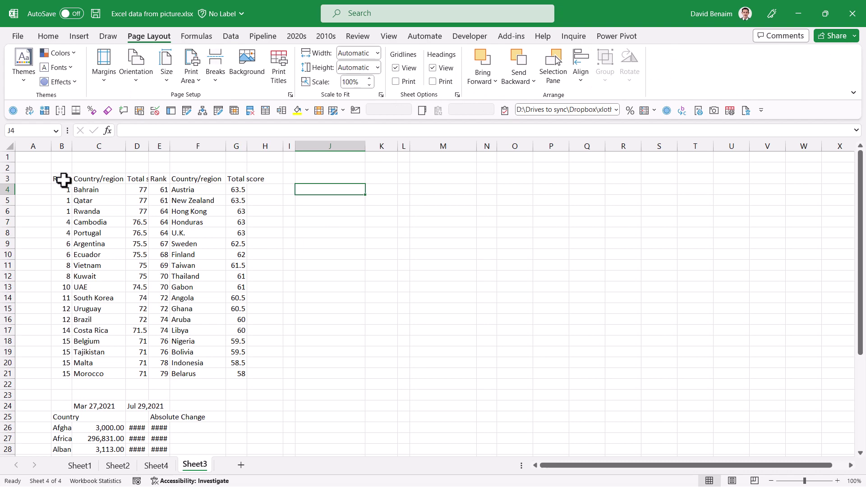
{"action": "key", "text": "super+shift+s"}
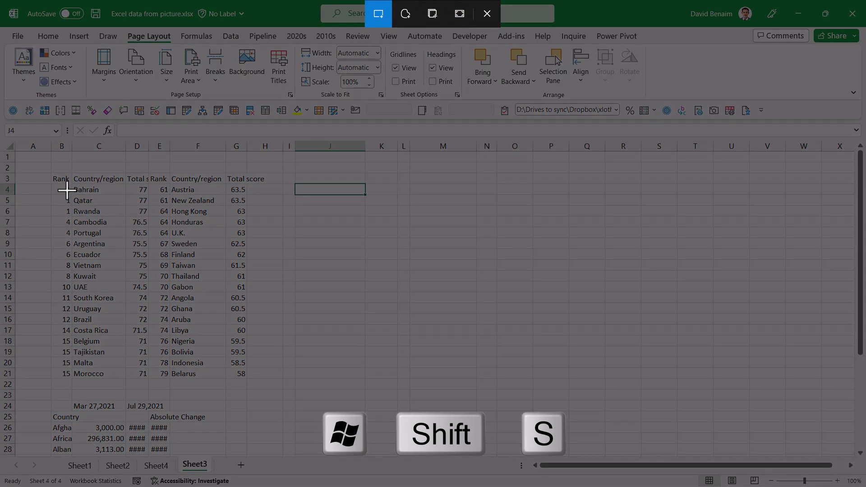
{"action": "left_click_drag", "start_coordinate": [48, 173], "coordinate": [276, 390]}
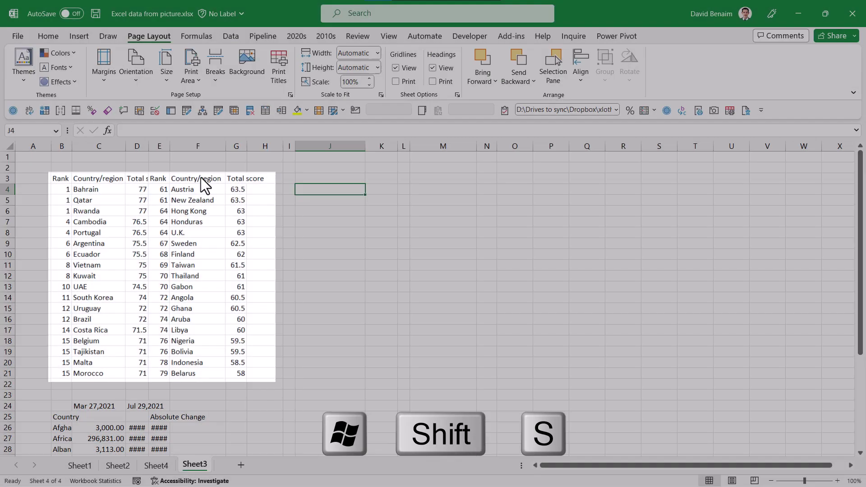
{"action": "left_click", "coordinate": [231, 36]}
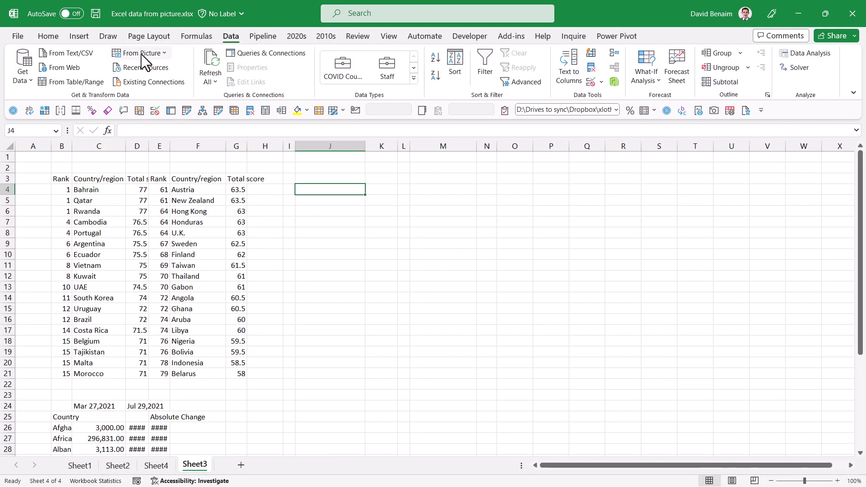
{"action": "left_click", "coordinate": [141, 53]}
{"action": "left_click", "coordinate": [197, 84]}
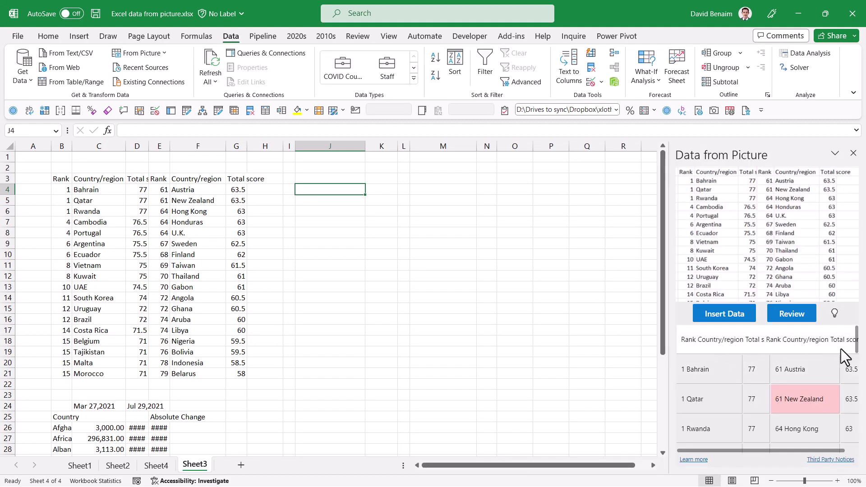
{"action": "scroll", "coordinate": [787, 402], "scroll_direction": "down", "scroll_amount": 4}
{"action": "scroll", "coordinate": [784, 383], "scroll_direction": "up", "scroll_amount": 5}
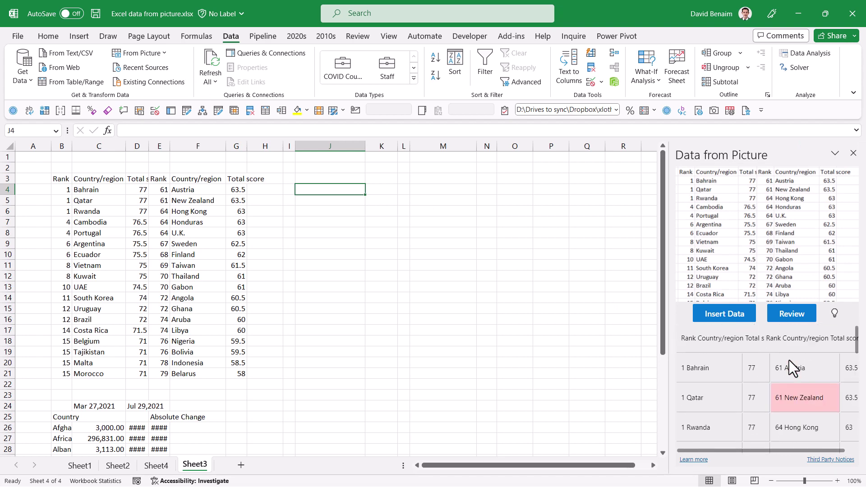
Paste the snipped ranking table image at J4.
{"action": "left_click", "coordinate": [397, 226]}
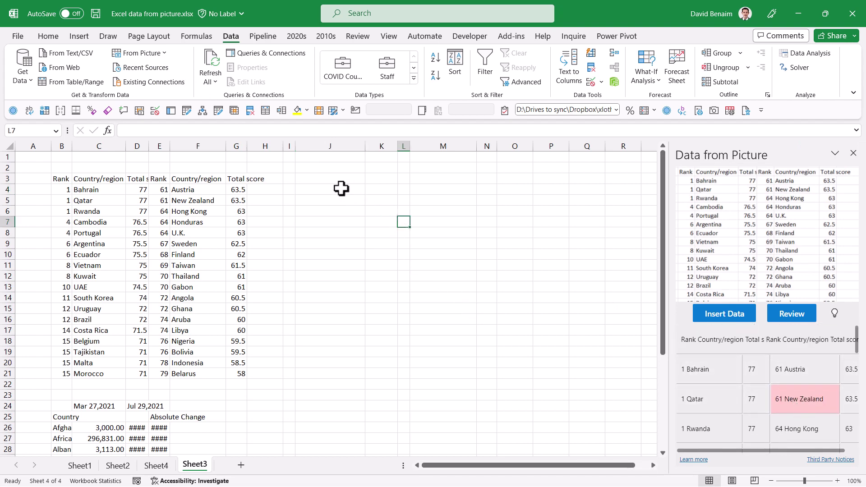
{"action": "left_click", "coordinate": [343, 191]}
{"action": "key", "text": "ctrl+v"}
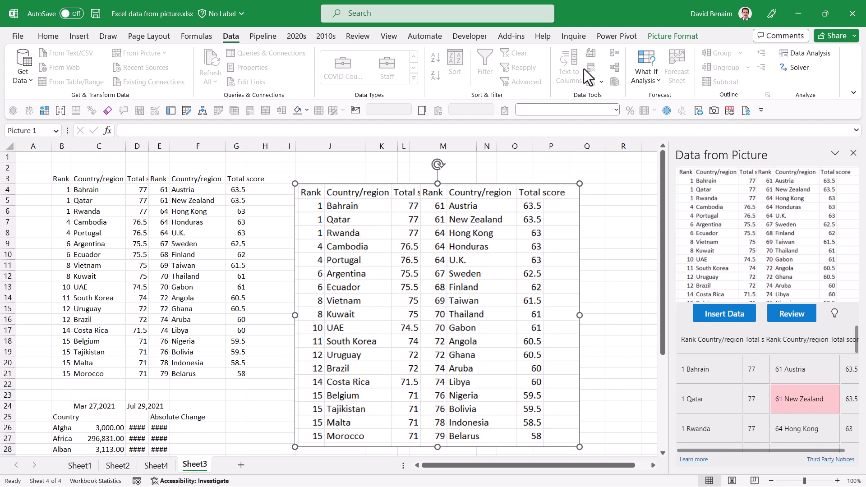
{"action": "left_click", "coordinate": [661, 36]}
{"action": "left_click", "coordinate": [79, 83]}
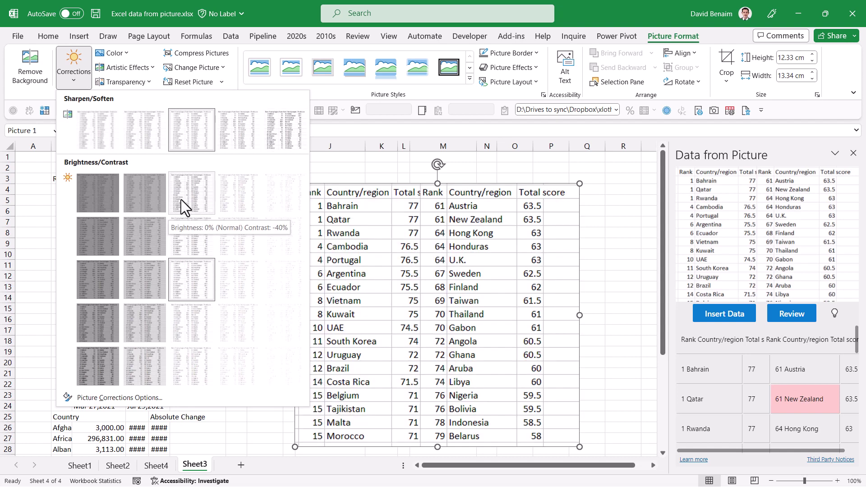
{"action": "left_click", "coordinate": [344, 228]}
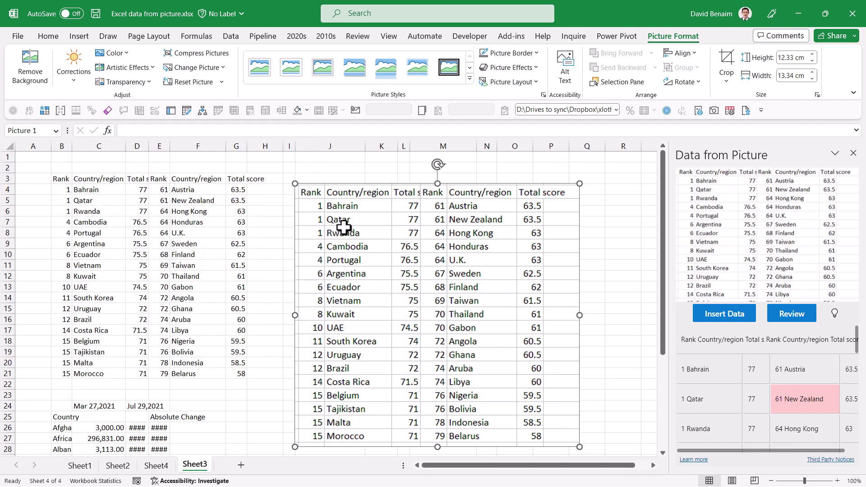
Copy the table picture and re-extract it from the clipboard, discarding the previous image.
{"action": "right_click", "coordinate": [486, 228]}
{"action": "key", "text": "Escape"}
{"action": "left_click", "coordinate": [240, 36]}
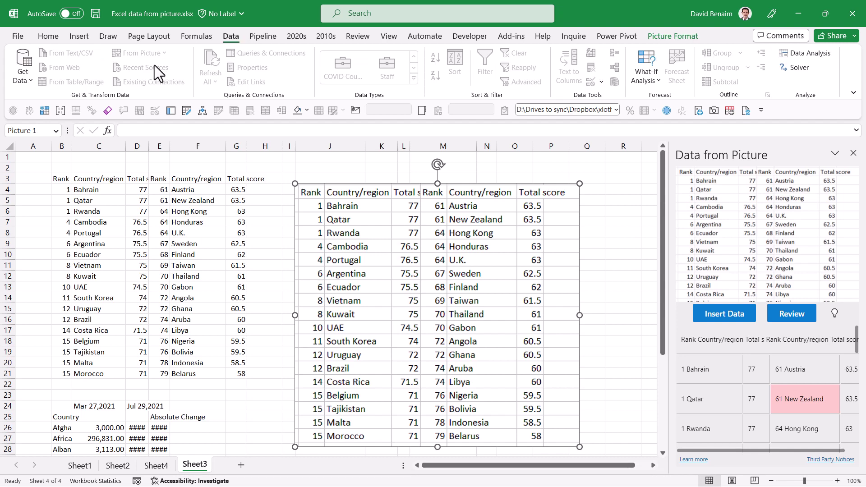
{"action": "left_click", "coordinate": [616, 180]}
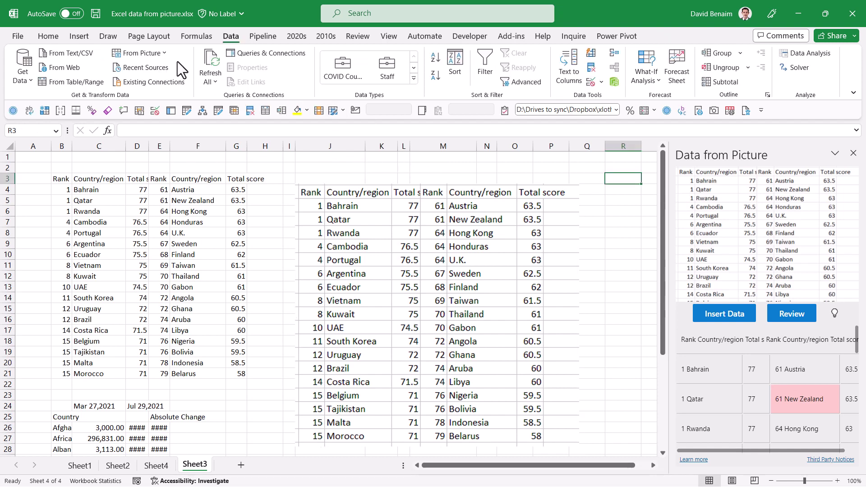
{"action": "left_click", "coordinate": [137, 53]}
{"action": "left_click", "coordinate": [181, 84]}
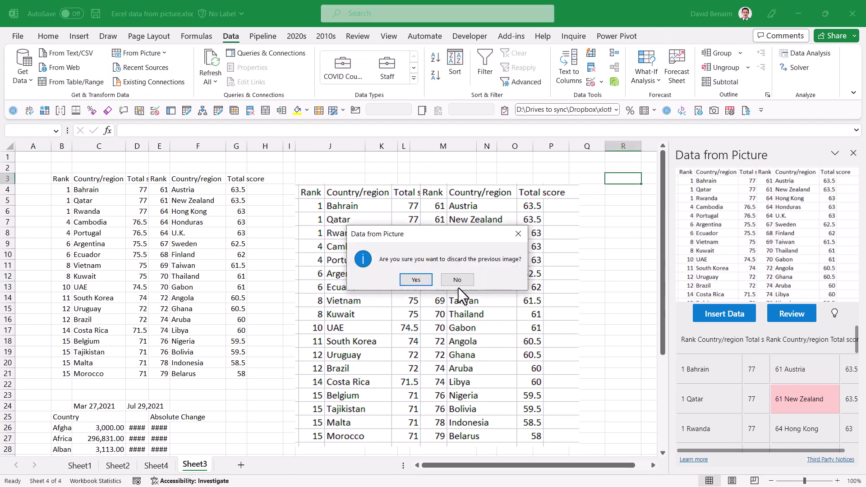
{"action": "left_click", "coordinate": [426, 283]}
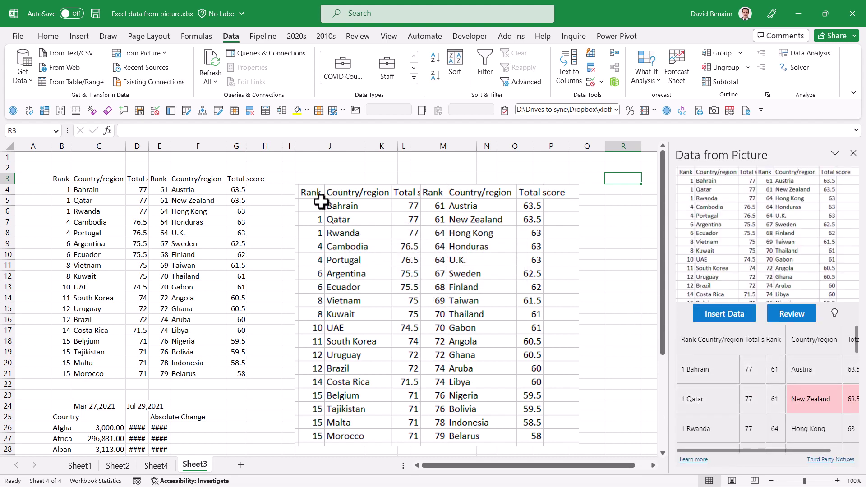
Draw a vertical straight line on the table picture between the Rank and Country/region columns.
{"action": "left_click", "coordinate": [297, 159]}
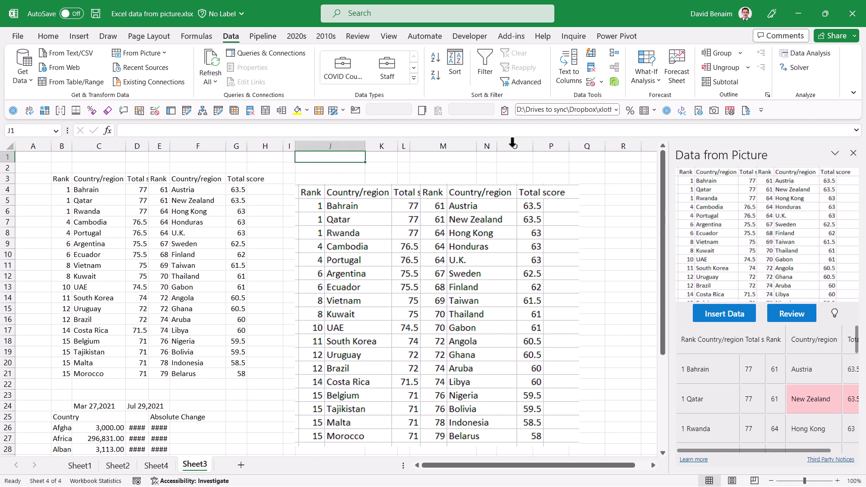
{"action": "left_click", "coordinate": [75, 39]}
{"action": "left_click", "coordinate": [149, 68]}
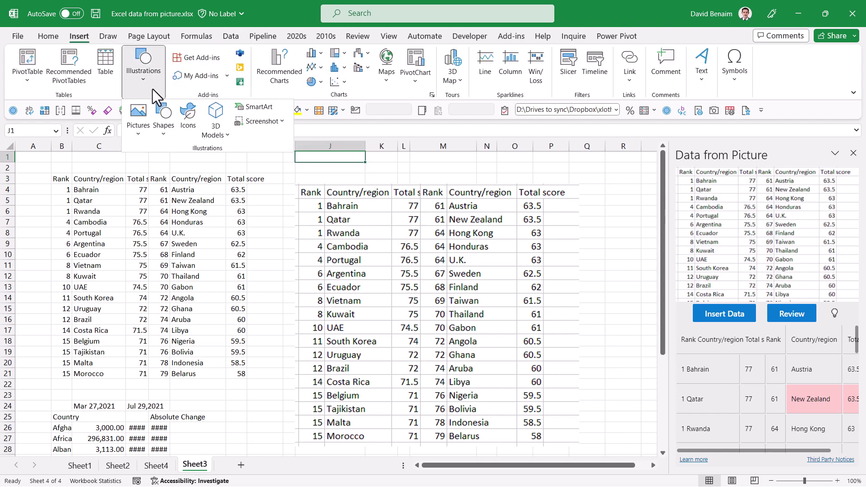
{"action": "left_click", "coordinate": [163, 127]}
{"action": "left_click", "coordinate": [175, 171]}
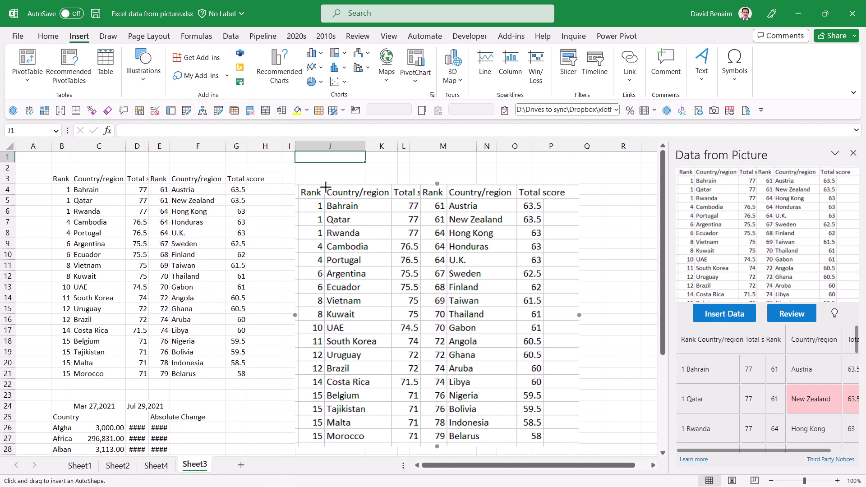
{"action": "left_click_drag", "start_coordinate": [324, 186], "coordinate": [324, 442]}
Make the line black with a 1 pt weight, then reselect it.
{"action": "left_click", "coordinate": [285, 67]}
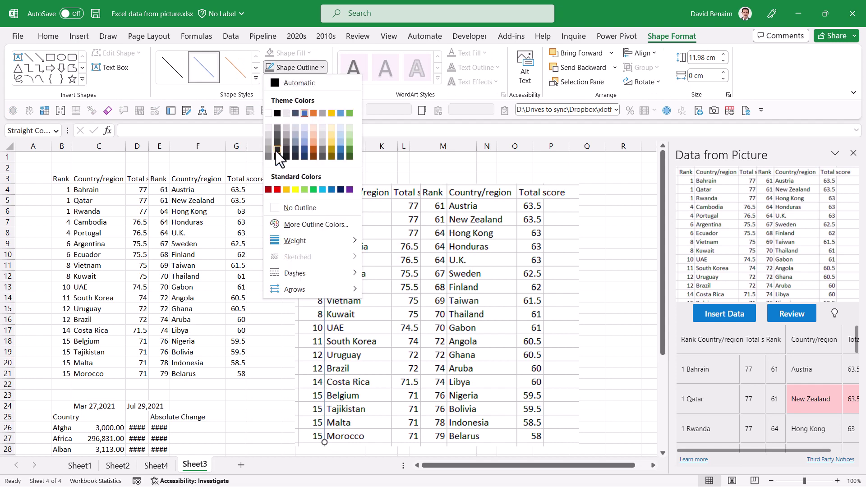
{"action": "left_click", "coordinate": [277, 113]}
{"action": "left_click", "coordinate": [321, 68]}
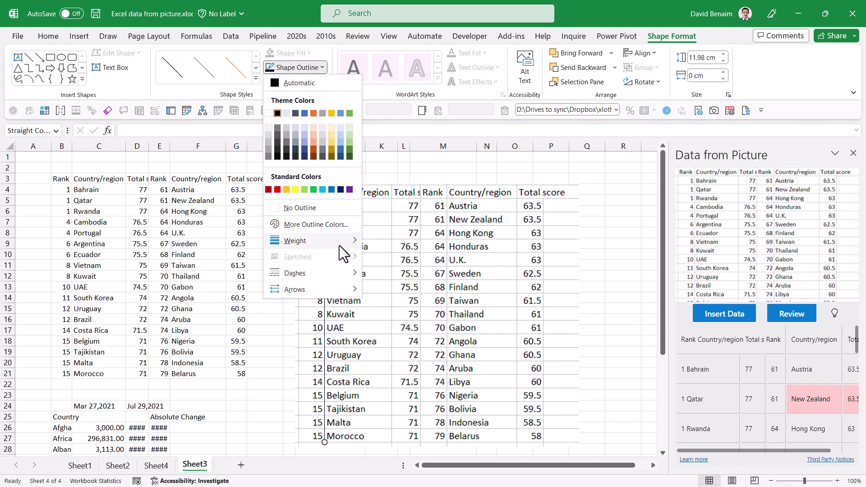
{"action": "mouse_move", "coordinate": [339, 244]}
{"action": "left_click", "coordinate": [410, 283]}
{"action": "left_click", "coordinate": [384, 168]}
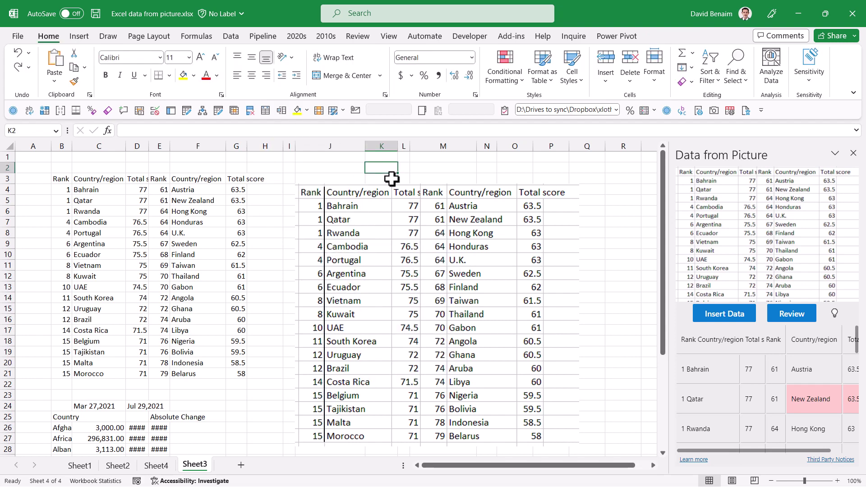
{"action": "left_click", "coordinate": [323, 241]}
Copy the table picture together with the line and paste them as one picture at R4.
{"action": "left_click", "coordinate": [386, 248], "text": "shift"}
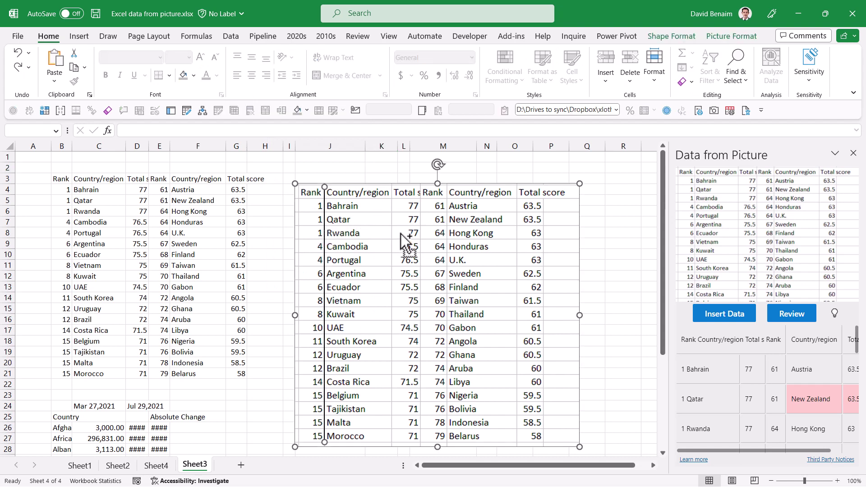
{"action": "right_click", "coordinate": [389, 224]}
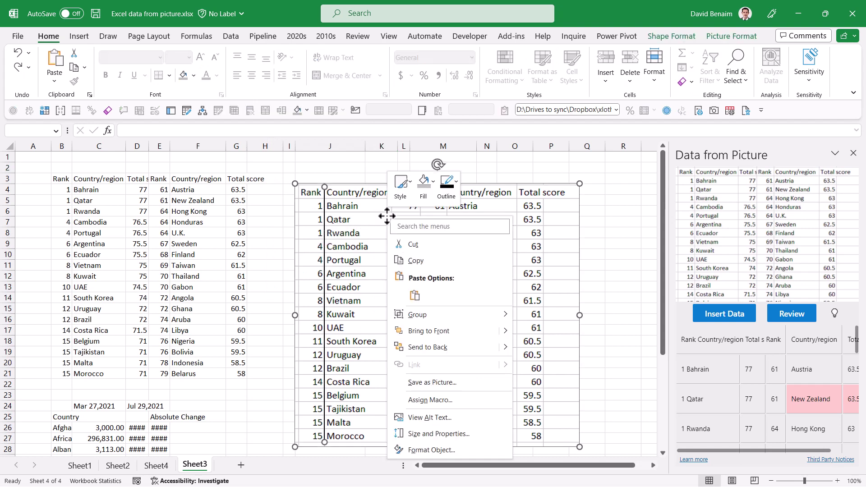
{"action": "left_click", "coordinate": [421, 259]}
{"action": "left_click", "coordinate": [630, 188]}
{"action": "right_click", "coordinate": [633, 189]}
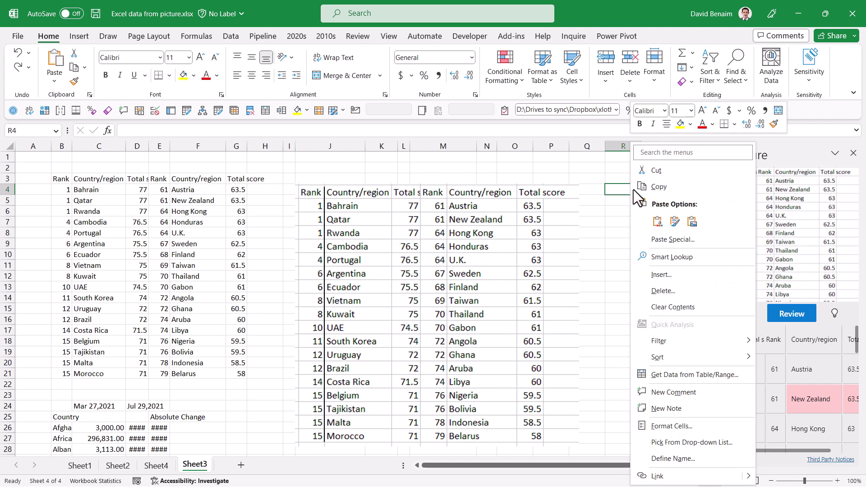
{"action": "left_click", "coordinate": [697, 223]}
Copy the combined picture and move the selection to cell AB4.
{"action": "right_click", "coordinate": [630, 222]}
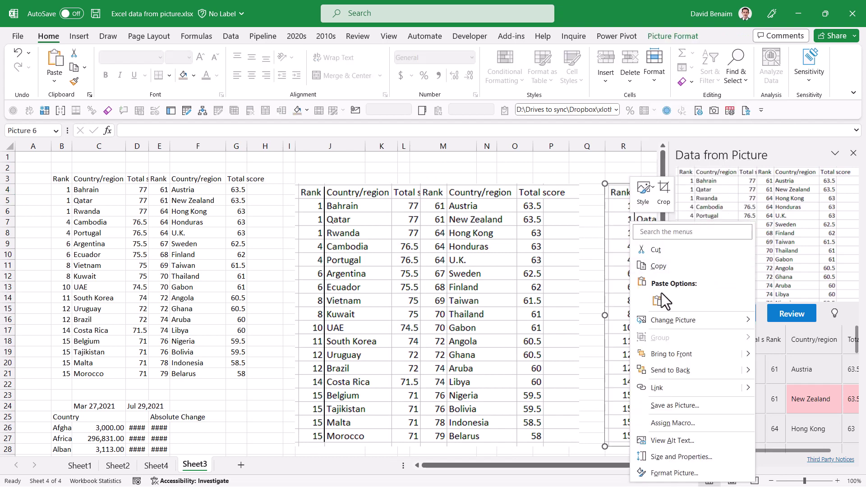
{"action": "left_click", "coordinate": [658, 267]}
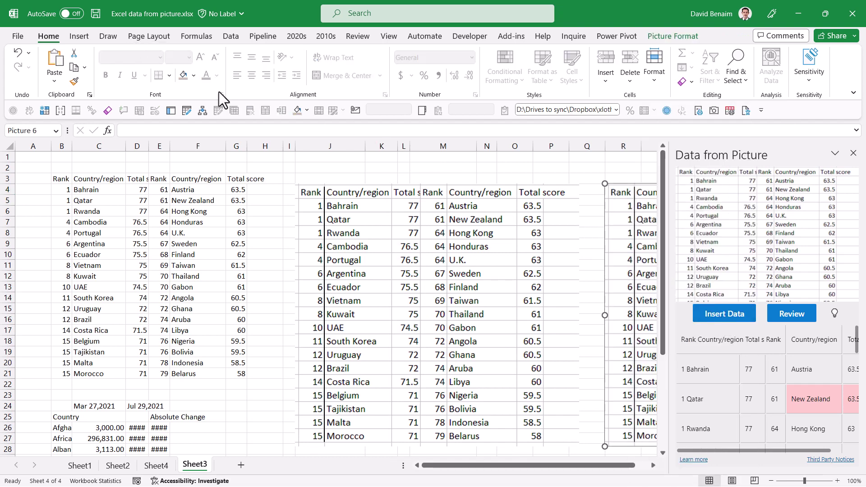
{"action": "left_click", "coordinate": [634, 169]}
{"action": "key", "text": "Right"}
{"action": "key", "text": "Right"}
{"action": "key", "text": "Right"}
{"action": "key", "text": "Right"}
{"action": "key", "text": "Right"}
{"action": "key", "text": "Right"}
{"action": "key", "text": "Right"}
{"action": "key", "text": "Right"}
{"action": "key", "text": "Right"}
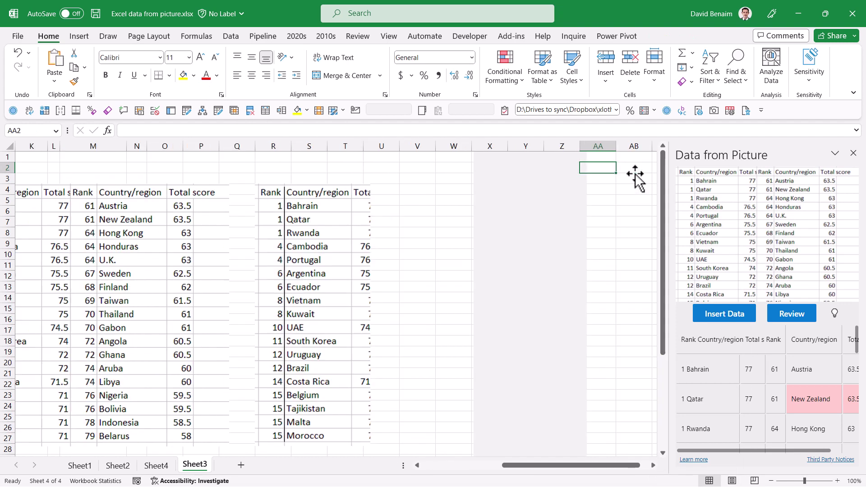
{"action": "key", "text": "Right"}
{"action": "key", "text": "Right"}
{"action": "key", "text": "Left"}
{"action": "key", "text": "Down"}
{"action": "key", "text": "Down"}
Extract the table with Picture From Clipboard, replacing the previous image, and insert it at AB4.
{"action": "left_click", "coordinate": [230, 36]}
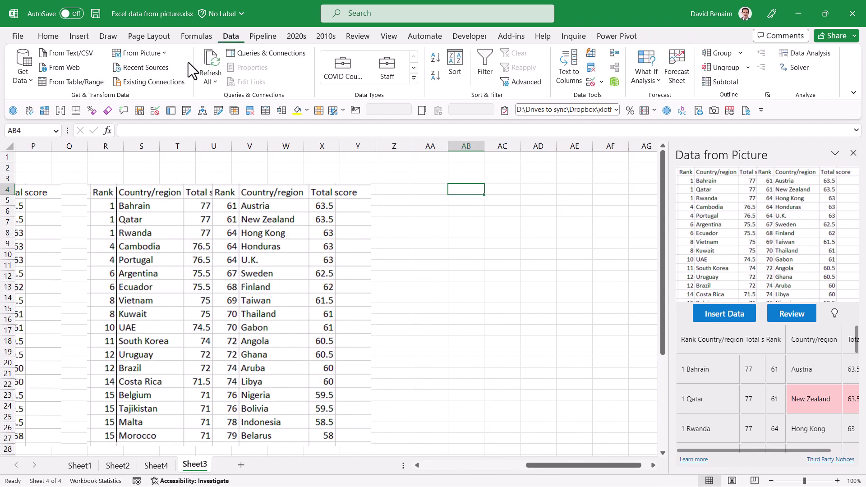
{"action": "left_click", "coordinate": [164, 55]}
{"action": "left_click", "coordinate": [193, 86]}
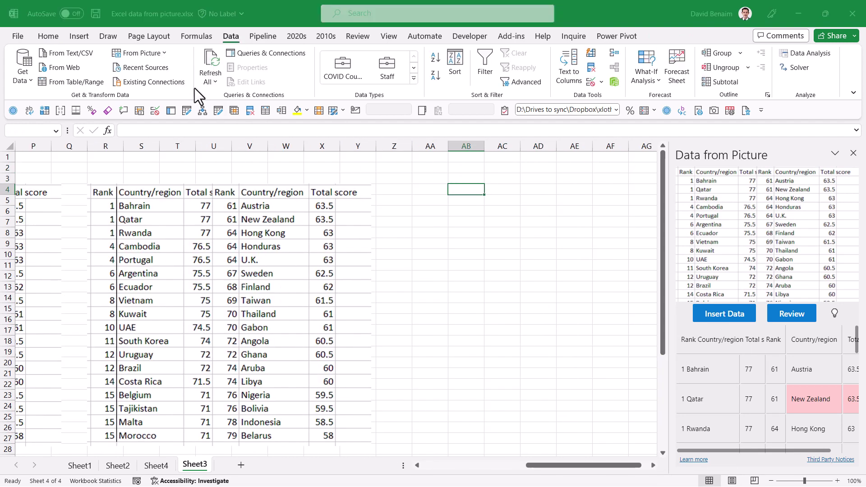
{"action": "left_click", "coordinate": [416, 279]}
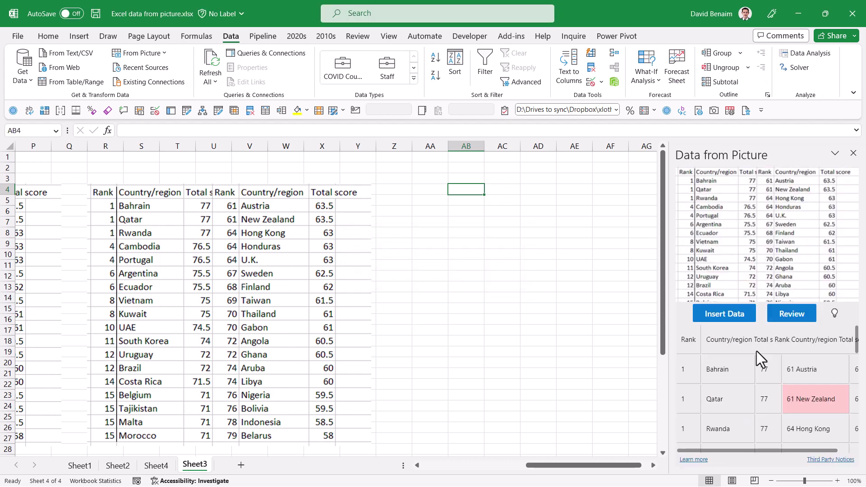
{"action": "scroll", "coordinate": [780, 382], "scroll_direction": "down", "scroll_amount": 2}
{"action": "scroll", "coordinate": [780, 388], "scroll_direction": "down", "scroll_amount": 3}
{"action": "scroll", "coordinate": [785, 419], "scroll_direction": "up", "scroll_amount": 5}
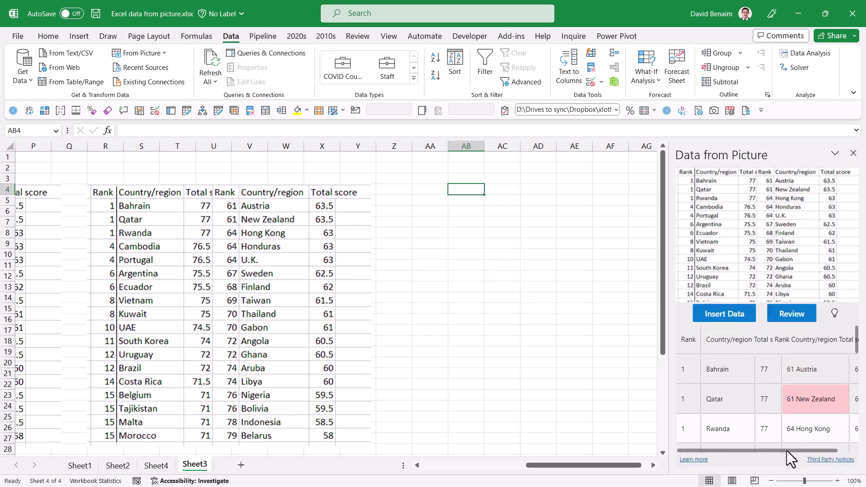
{"action": "left_click", "coordinate": [724, 313]}
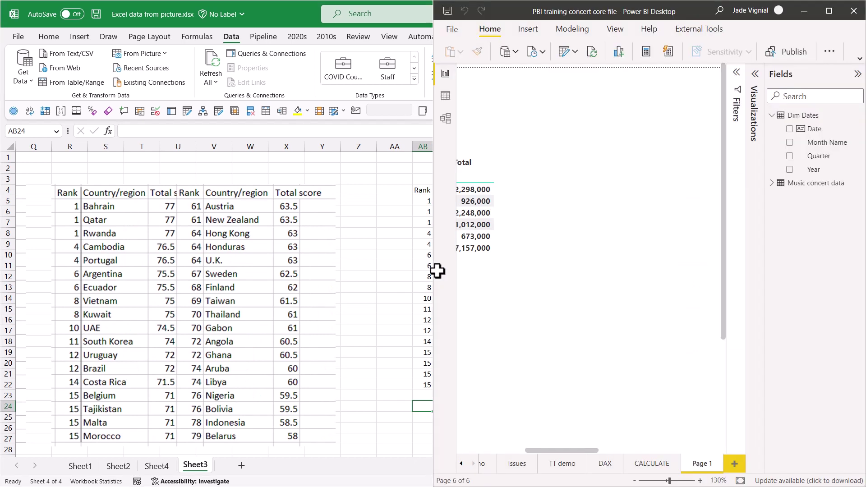
Place Excel and Power BI Desktop side by side and move to an empty sheet area.
{"action": "key", "text": "super+Left"}
{"action": "left_click", "coordinate": [663, 168]}
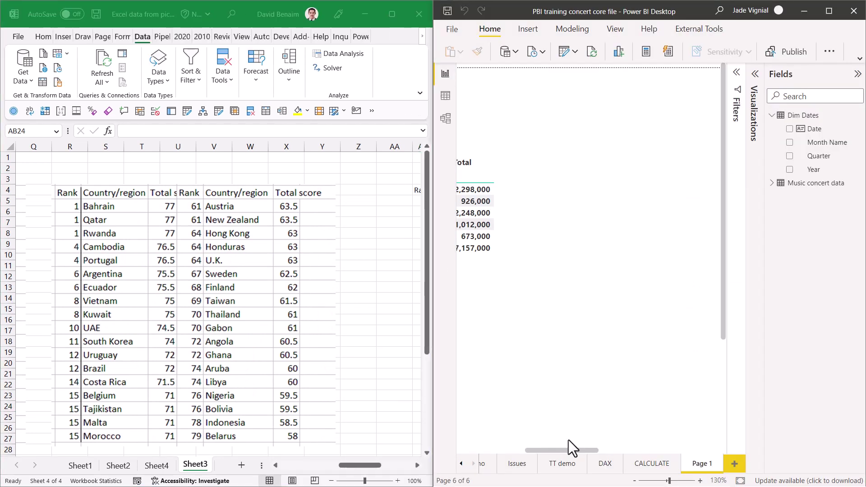
{"action": "left_click_drag", "start_coordinate": [569, 440], "coordinate": [673, 437]}
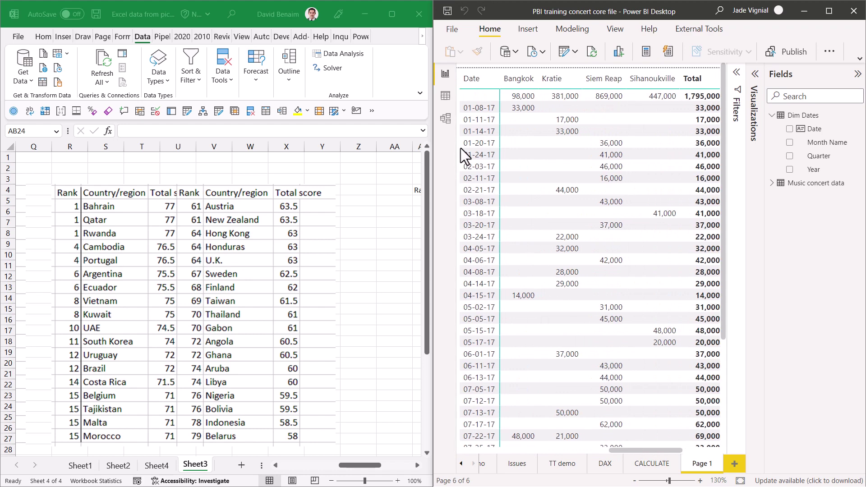
{"action": "left_click", "coordinate": [386, 202]}
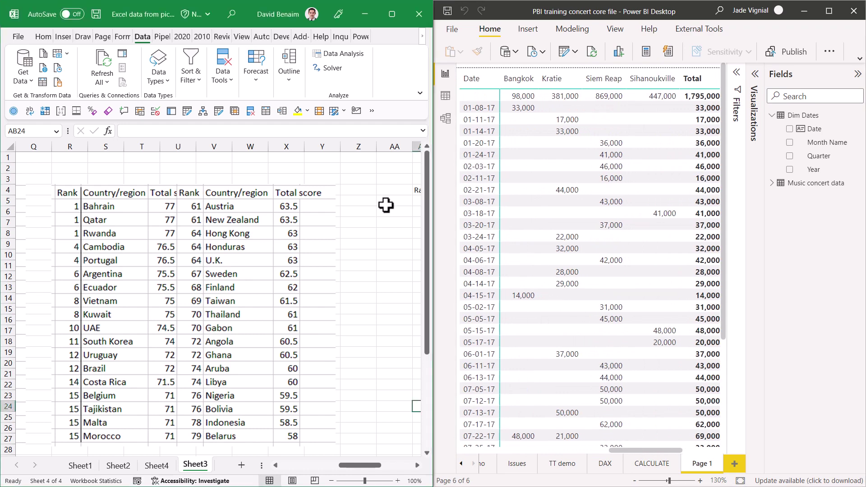
{"action": "key", "text": "Right"}
{"action": "key", "text": "Right"}
{"action": "key", "text": "Right"}
{"action": "key", "text": "Right"}
{"action": "key", "text": "Right"}
{"action": "key", "text": "Right"}
{"action": "key", "text": "Right"}
{"action": "key", "text": "Right"}
{"action": "key", "text": "Right"}
{"action": "key", "text": "Right"}
{"action": "key", "text": "Right"}
{"action": "key", "text": "Right"}
{"action": "key", "text": "Right"}
{"action": "key", "text": "Right"}
{"action": "key", "text": "Right"}
{"action": "key", "text": "Right"}
{"action": "key", "text": "Right"}
{"action": "key", "text": "Right"}
{"action": "key", "text": "Right"}
{"action": "key", "text": "Right"}
{"action": "key", "text": "Right"}
{"action": "key", "text": "Right"}
{"action": "key", "text": "Right"}
{"action": "key", "text": "Right"}
{"action": "key", "text": "Right"}
{"action": "key", "text": "Right"}
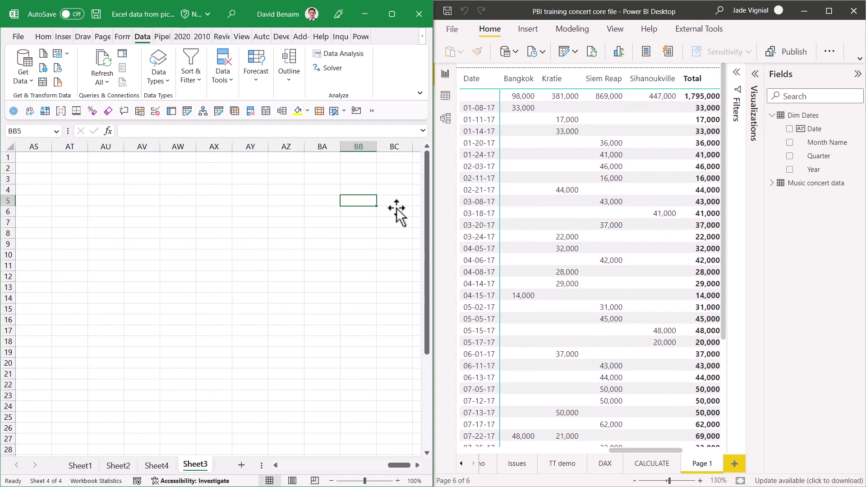
Snip the Power BI date-by-city table, then select AV2 and maximize Excel.
{"action": "key", "text": "super+shift+s"}
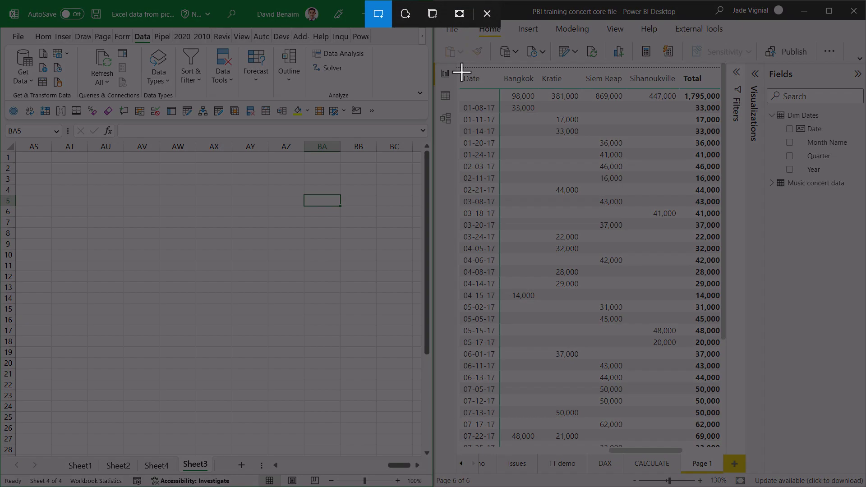
{"action": "left_click_drag", "start_coordinate": [459, 72], "coordinate": [720, 348]}
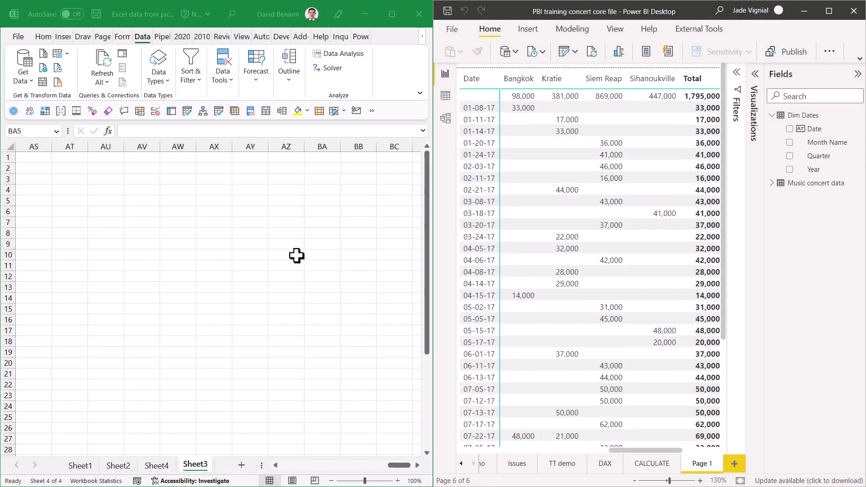
{"action": "left_click", "coordinate": [148, 168]}
{"action": "left_click", "coordinate": [393, 14]}
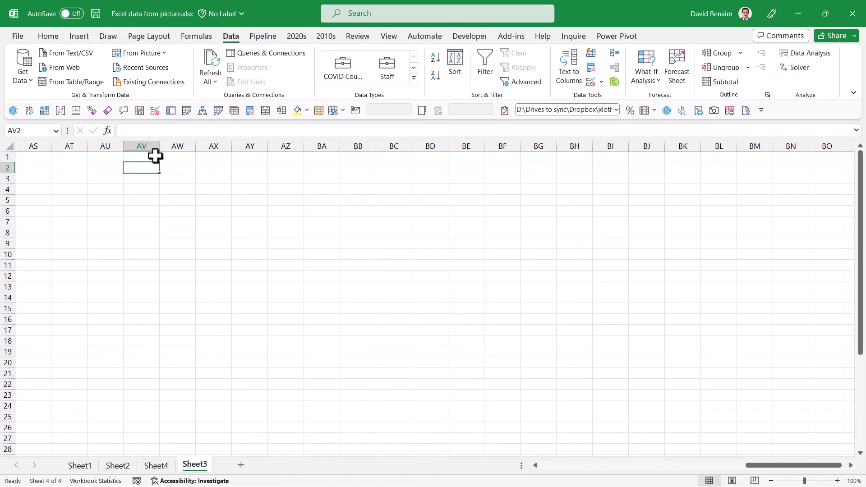
Import the date table picture with Data from Picture > Picture From Clipboard.
{"action": "left_click", "coordinate": [156, 53]}
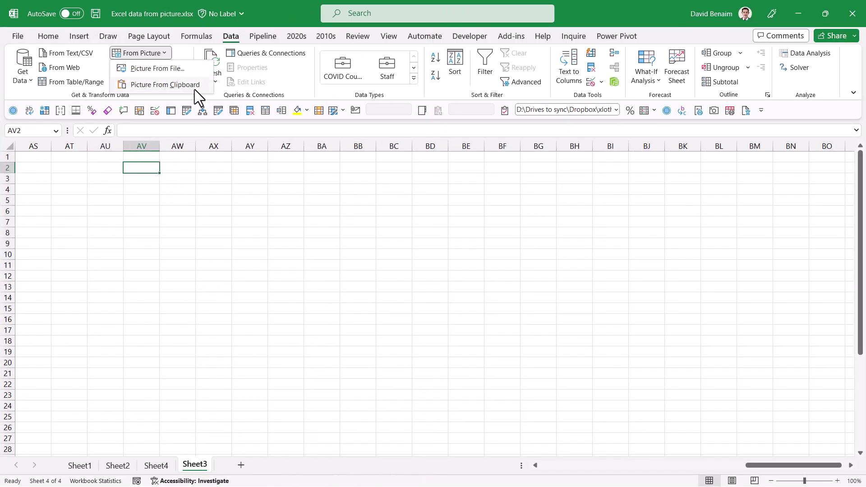
{"action": "left_click", "coordinate": [157, 84]}
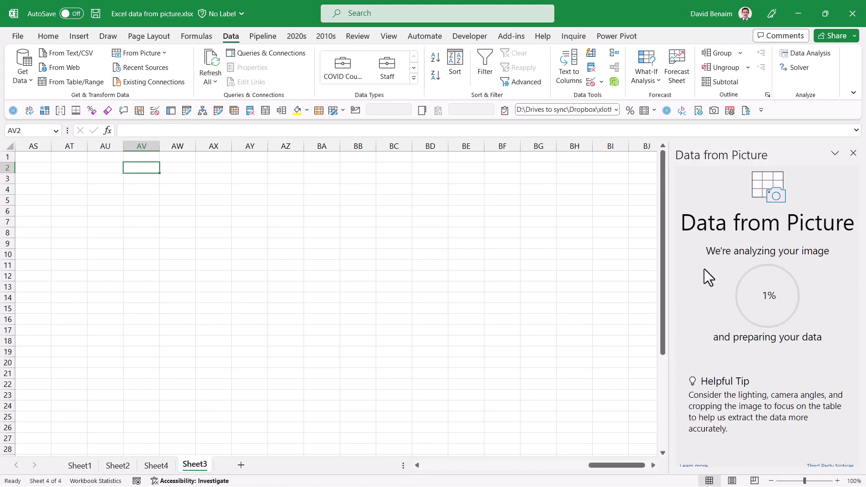
{"action": "scroll", "coordinate": [707, 404], "scroll_direction": "down", "scroll_amount": 5}
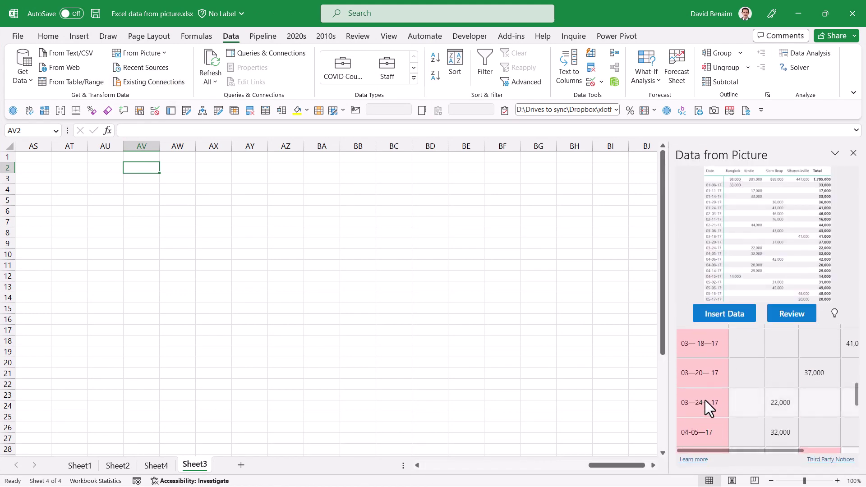
{"action": "scroll", "coordinate": [705, 399], "scroll_direction": "up", "scroll_amount": 3}
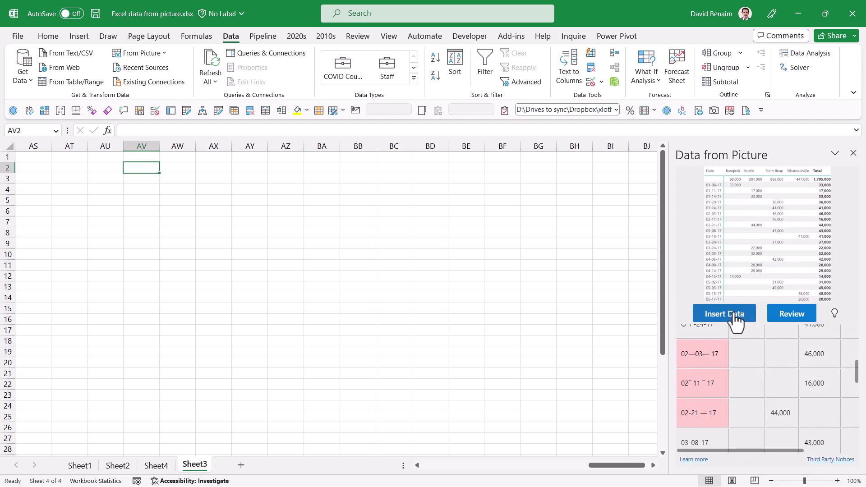
Correct the misread date to 02-11-17, accept it, and insert the table anyway.
{"action": "left_click", "coordinate": [701, 382]}
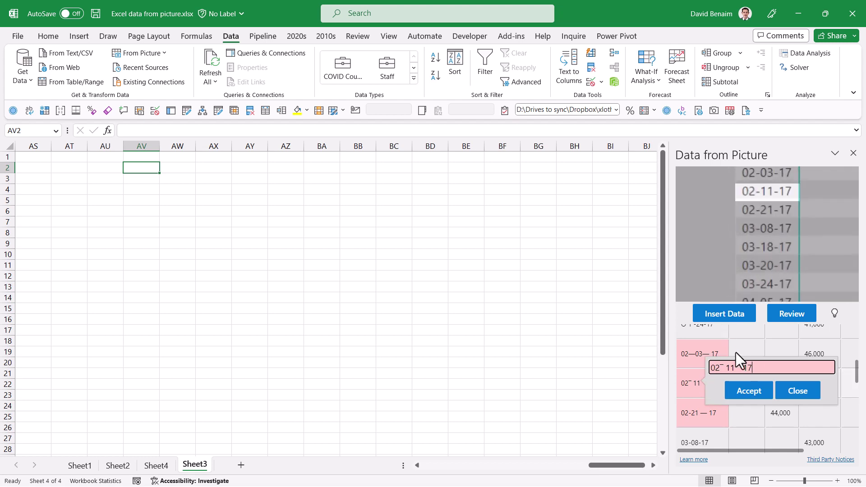
{"action": "left_click", "coordinate": [719, 368]}
{"action": "key", "text": "BackSpace"}
{"action": "type", "text": "-11-"}
{"action": "left_click", "coordinate": [754, 392]}
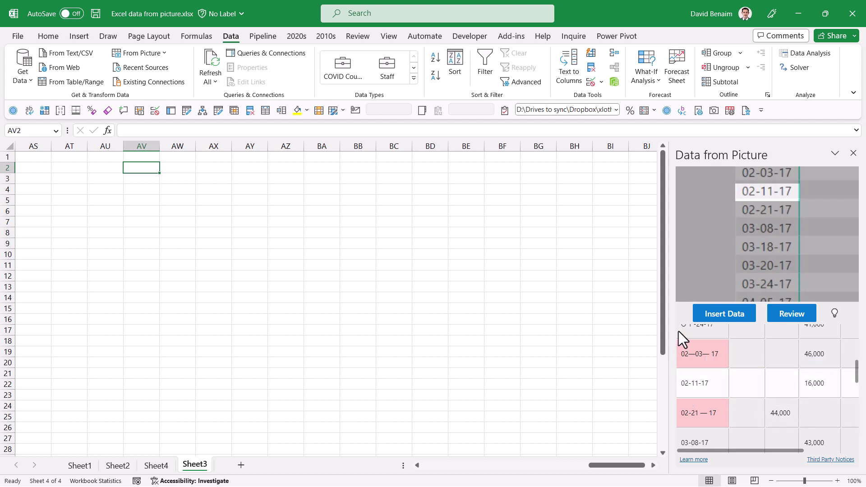
{"action": "left_click", "coordinate": [720, 315]}
{"action": "left_click", "coordinate": [739, 394]}
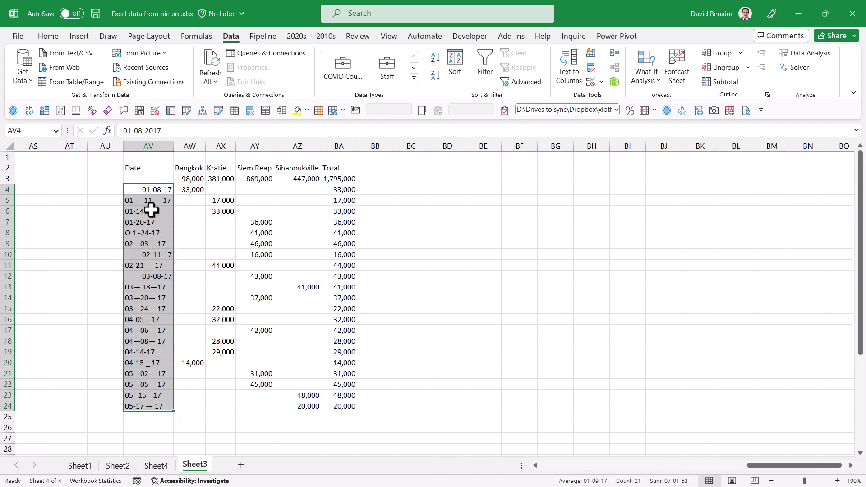
Convert AV4:AV24 to dates with Text to Columns, Delimited, Date format MDY.
{"action": "left_click", "coordinate": [566, 79]}
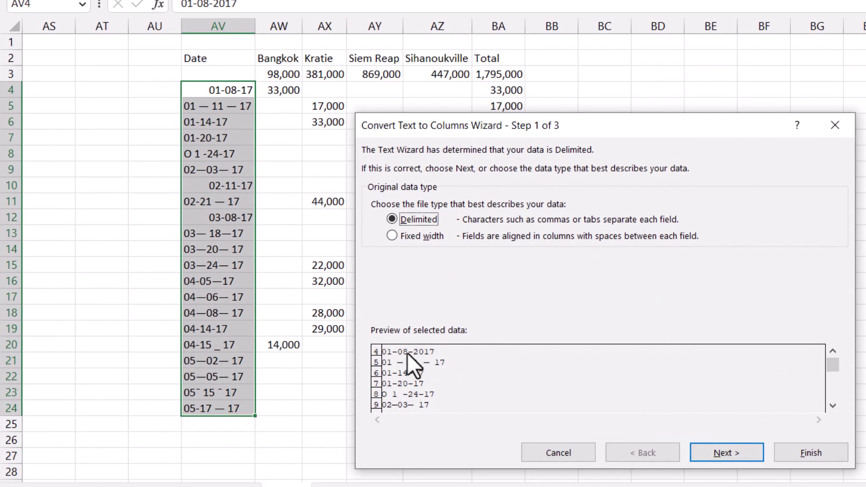
{"action": "left_click", "coordinate": [704, 450]}
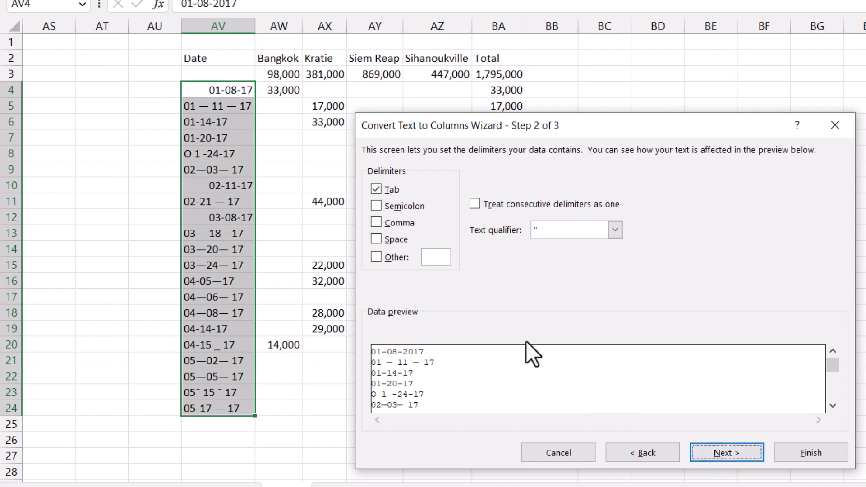
{"action": "left_click", "coordinate": [717, 452]}
{"action": "left_click", "coordinate": [499, 224]}
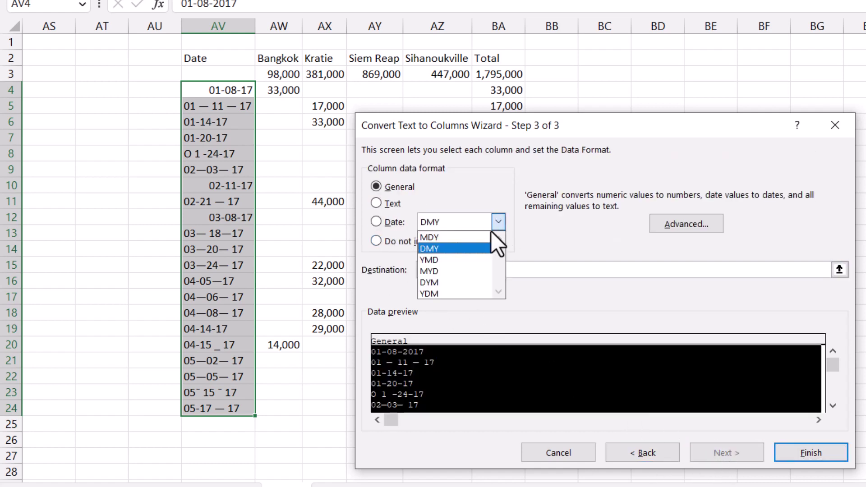
{"action": "left_click", "coordinate": [456, 235]}
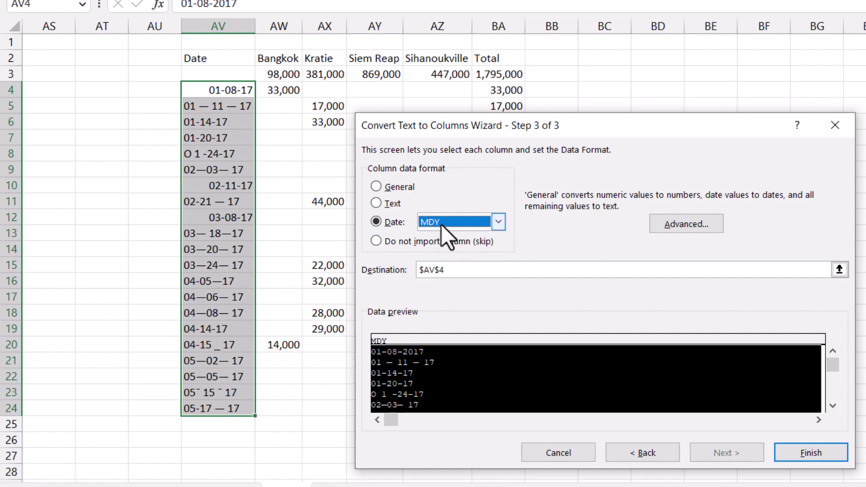
{"action": "left_click", "coordinate": [797, 449]}
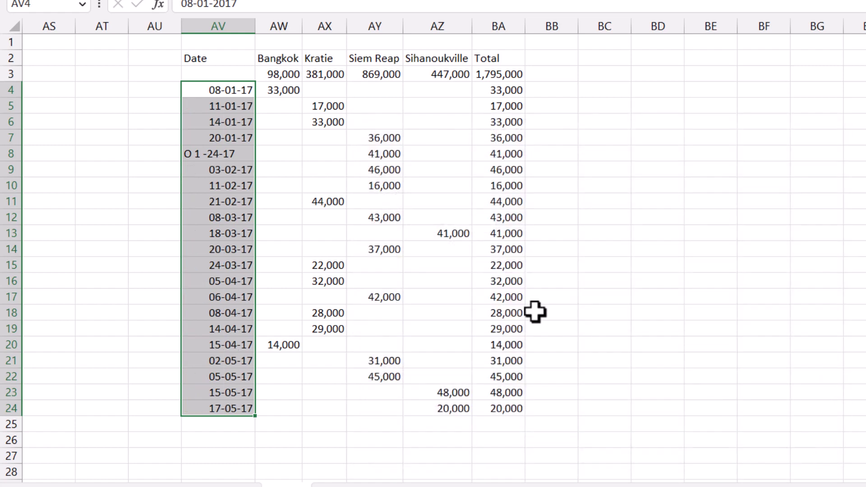
{"action": "left_click", "coordinate": [223, 155]}
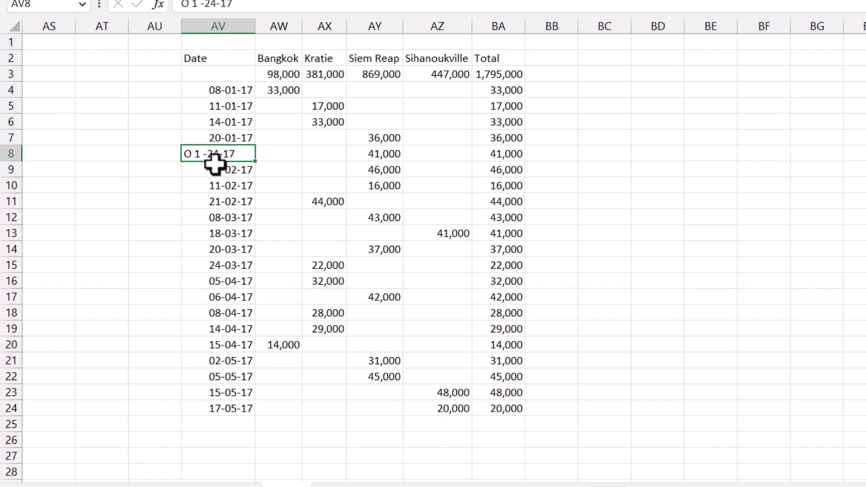
Edit AV8 in the formula bar so it reads 01-24-17.
{"action": "left_click", "coordinate": [195, 6]}
{"action": "key", "text": "BackSpace"}
{"action": "key", "text": "BackSpace"}
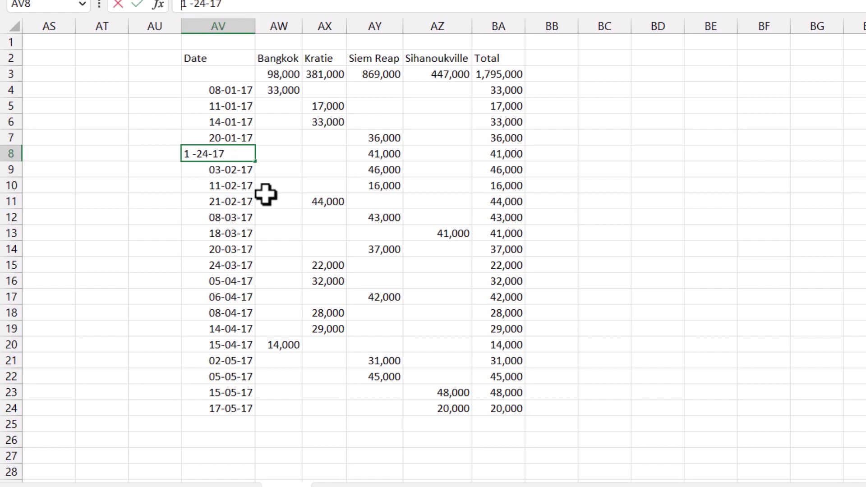
{"action": "type", "text": "0"}
{"action": "key", "text": "Right"}
{"action": "key", "text": "Delete"}
{"action": "key", "text": "Return"}
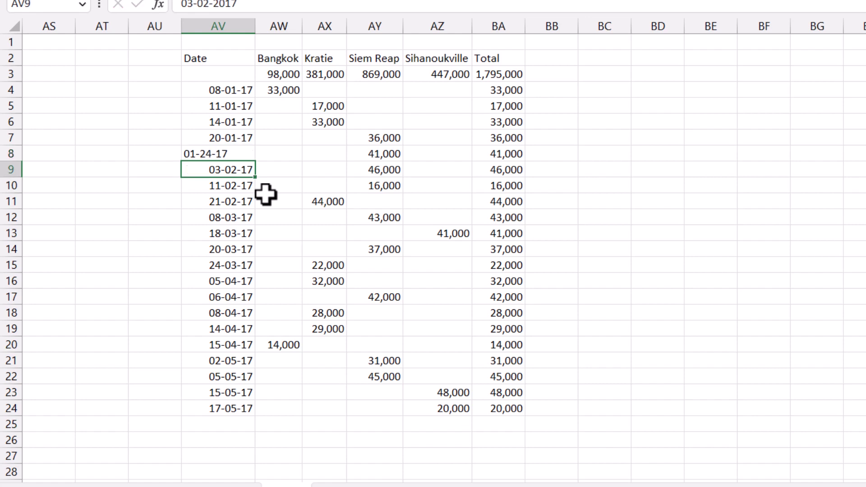
{"action": "key", "text": "Up"}
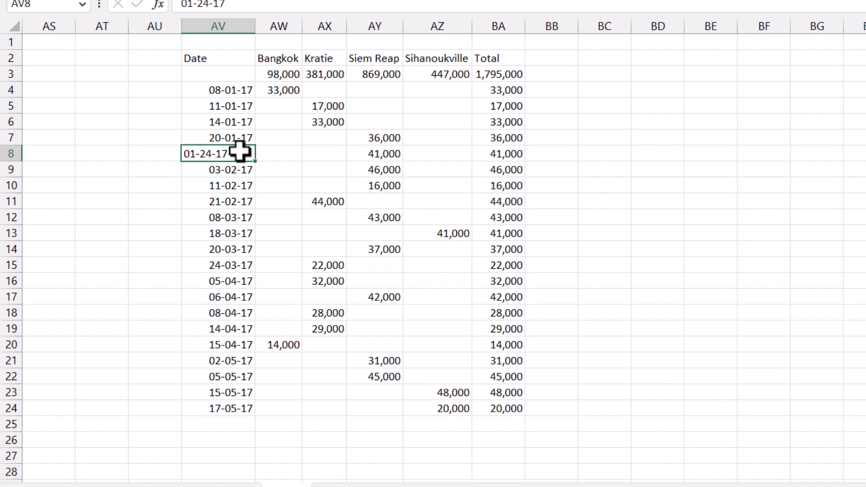
Add a Greater Than 100000000 light-red highlight rule to AV2:BA24.
{"action": "mouse_move", "coordinate": [210, 67]}
{"action": "left_mouse_down"}
{"action": "mouse_move", "coordinate": [499, 323]}
{"action": "mouse_move", "coordinate": [514, 408]}
{"action": "left_mouse_up"}
{"action": "left_click", "coordinate": [48, 36]}
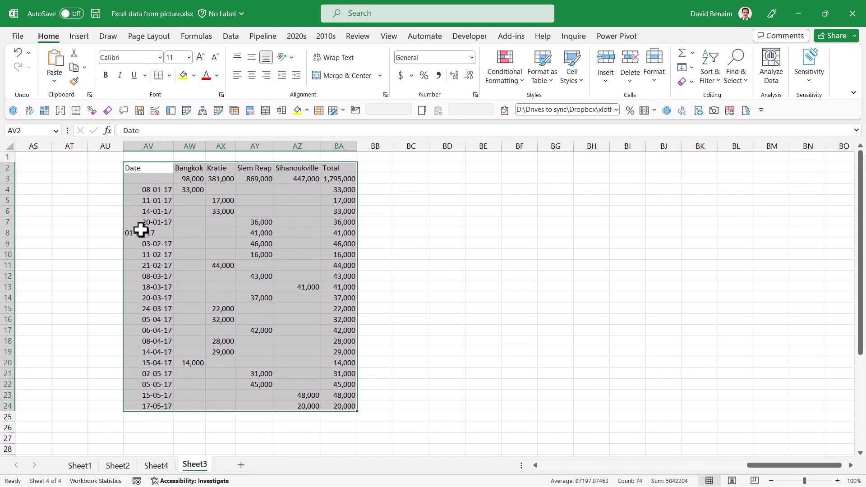
{"action": "left_click", "coordinate": [500, 76]}
{"action": "left_click", "coordinate": [622, 113]}
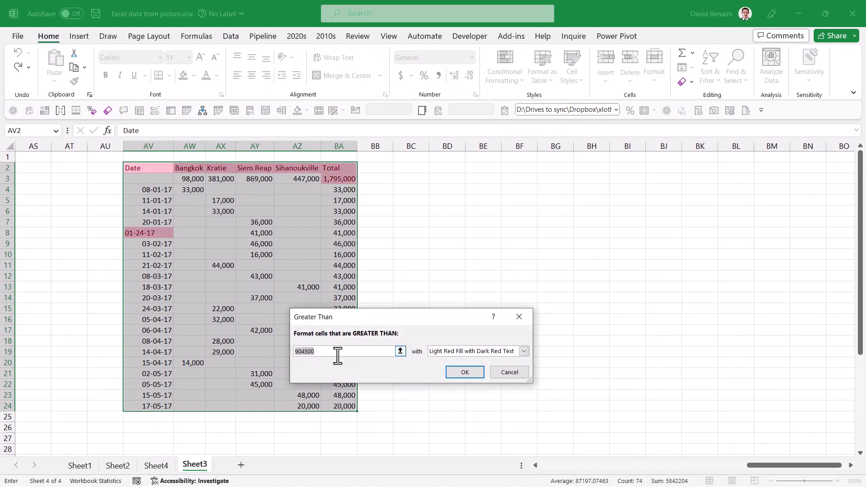
{"action": "type", "text": "100000000"}
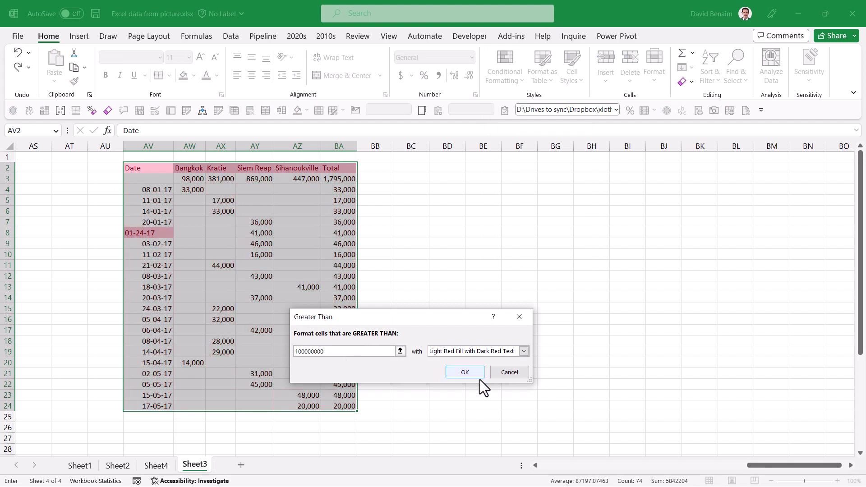
{"action": "left_click", "coordinate": [469, 372]}
{"action": "left_click", "coordinate": [149, 233]}
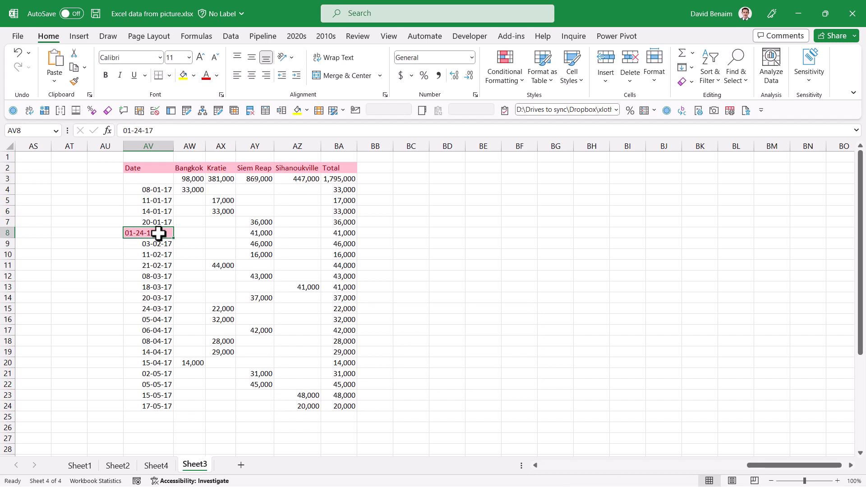
{"action": "left_click", "coordinate": [485, 211]}
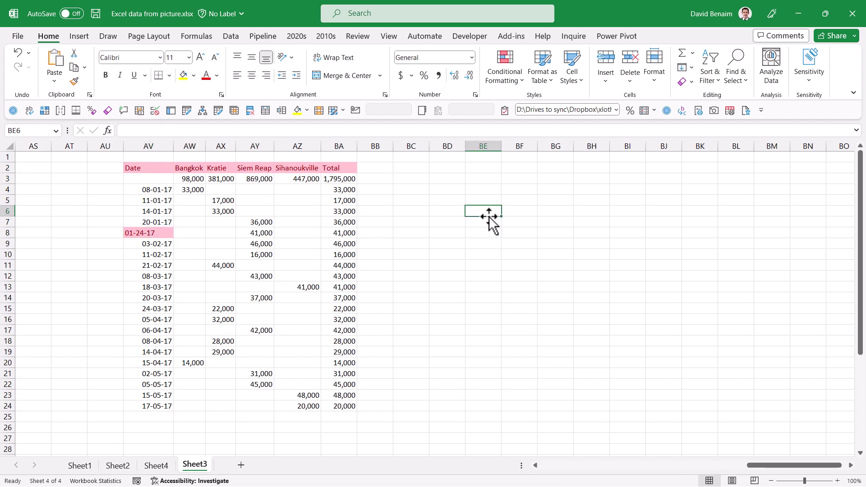
{"action": "left_click", "coordinate": [18, 36]}
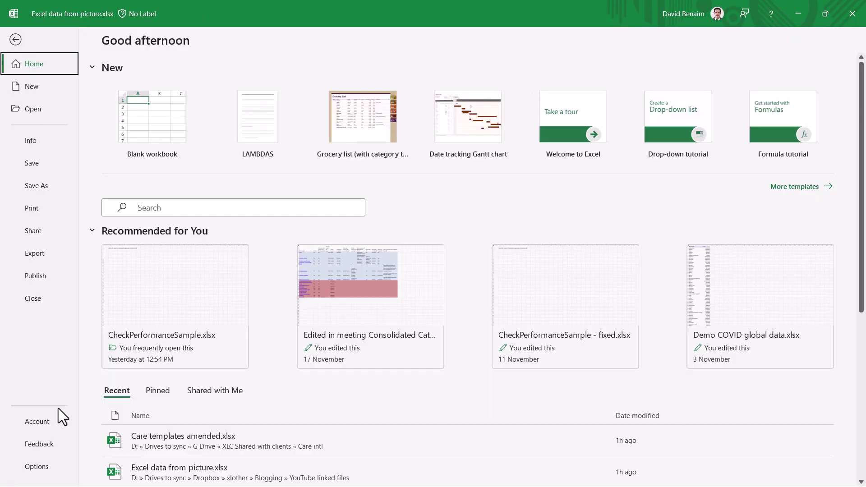
{"action": "left_click", "coordinate": [37, 422]}
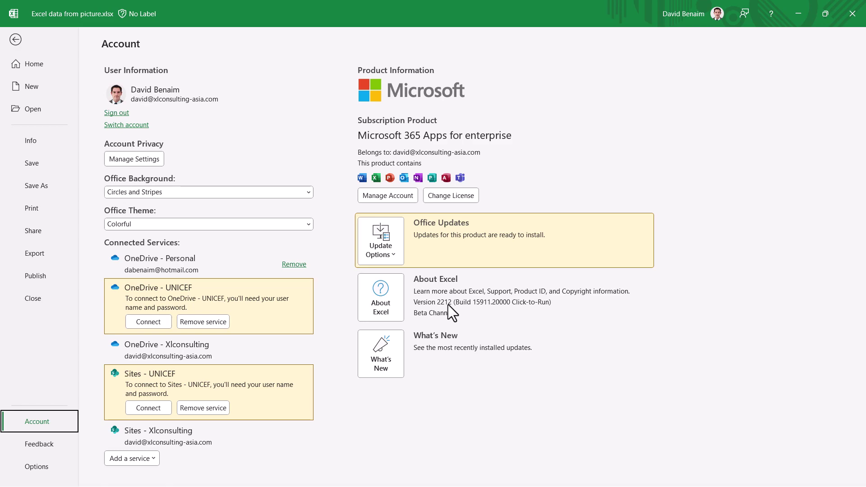
{"action": "key", "text": "Escape"}
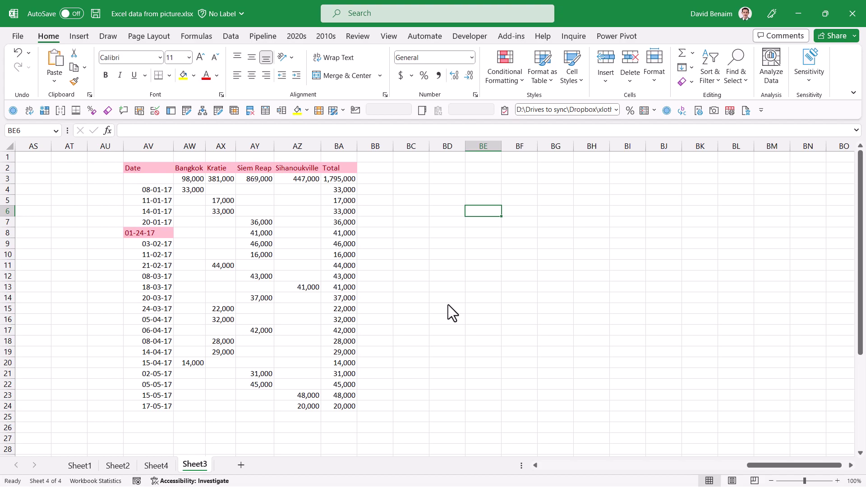
Switch to Firefox and snip the vaccine table's header and first hospital block.
{"action": "key", "text": "alt+Tab"}
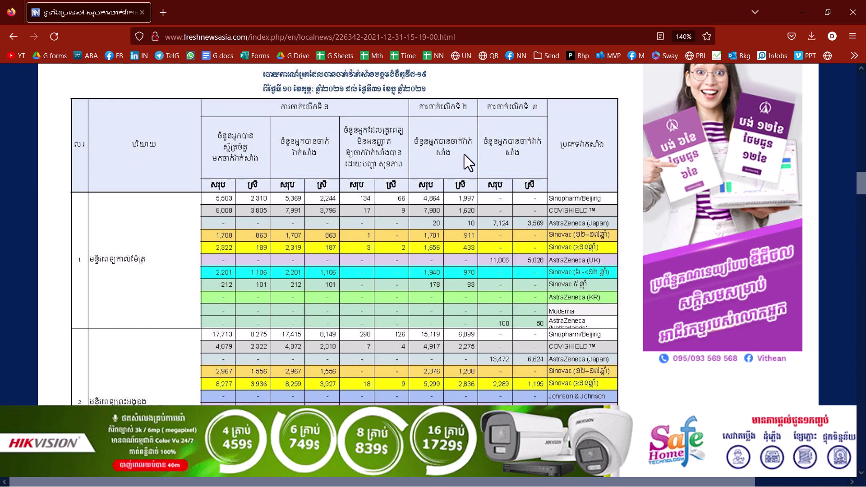
{"action": "key", "text": "super+shift+s"}
{"action": "left_click_drag", "start_coordinate": [70, 98], "coordinate": [617, 327]}
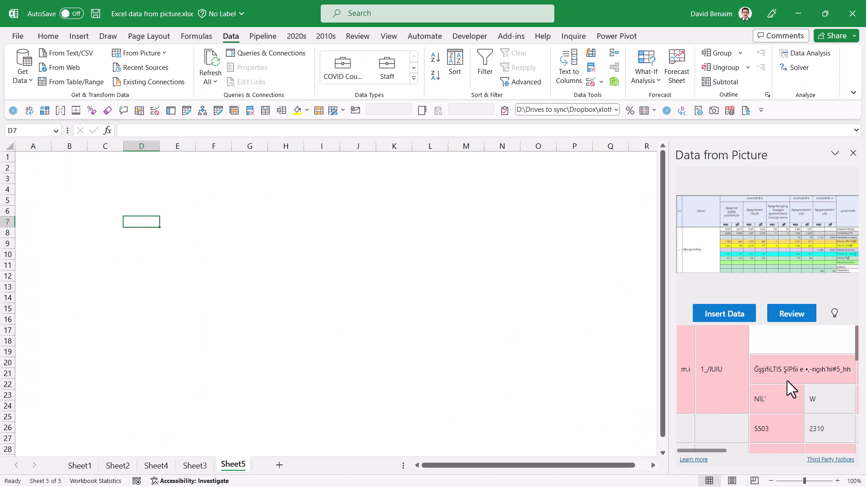
Review the recognised vaccination table and insert it into Sheet5 at D7.
{"action": "scroll", "coordinate": [787, 381], "scroll_direction": "down", "scroll_amount": 2}
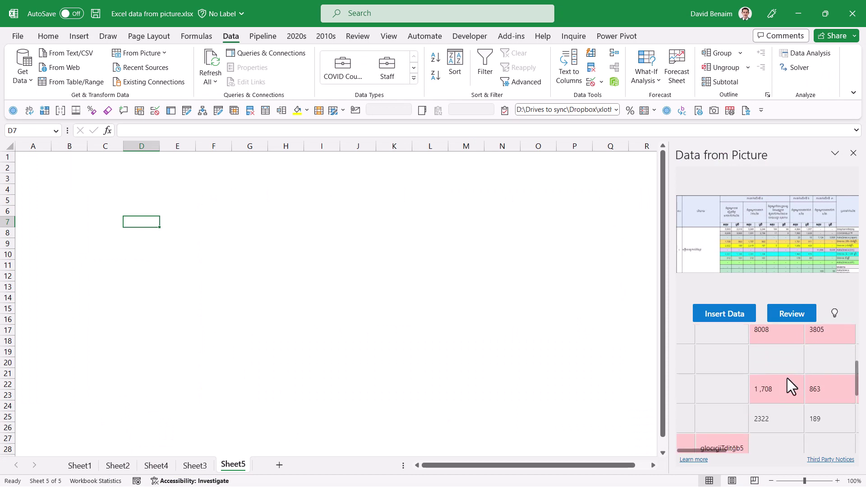
{"action": "scroll", "coordinate": [786, 378], "scroll_direction": "up", "scroll_amount": 4}
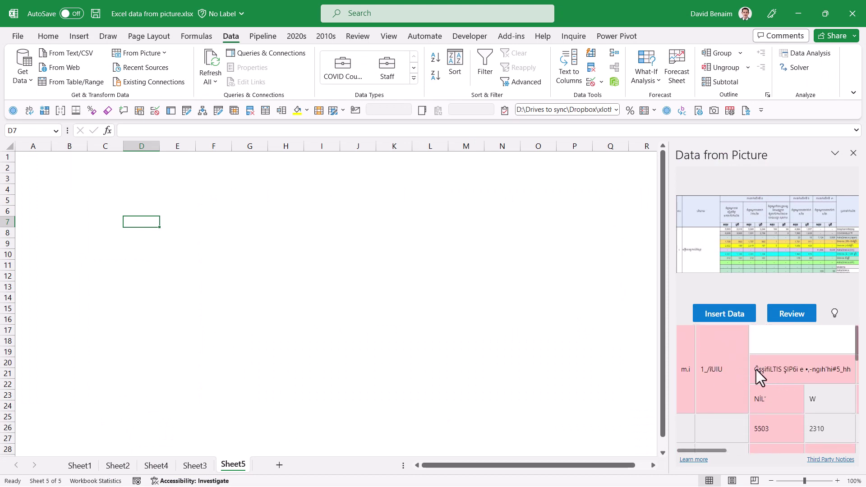
{"action": "scroll", "coordinate": [780, 404], "scroll_direction": "down", "scroll_amount": 5}
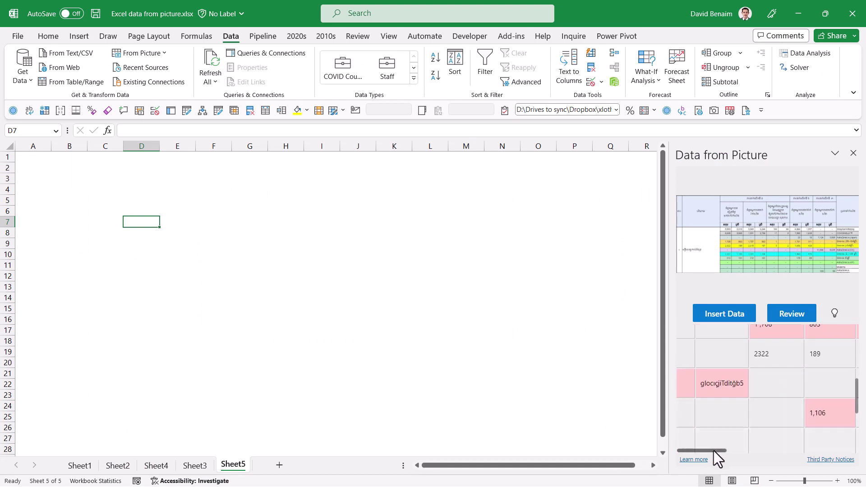
{"action": "mouse_move", "coordinate": [714, 450]}
{"action": "left_mouse_down"}
{"action": "mouse_move", "coordinate": [774, 449]}
{"action": "mouse_move", "coordinate": [715, 450]}
{"action": "left_mouse_up"}
{"action": "left_click", "coordinate": [738, 318]}
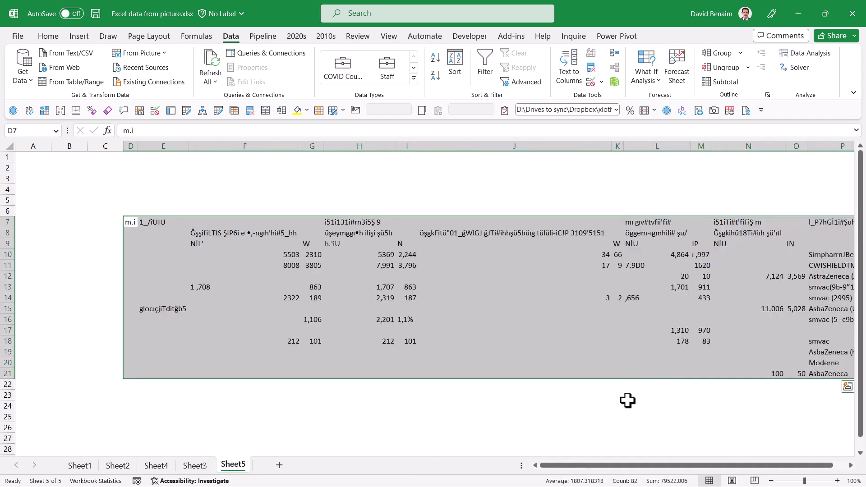
Compare the values with the browser source, then select F10:O26.
{"action": "left_click_drag", "start_coordinate": [279, 256], "coordinate": [797, 373]}
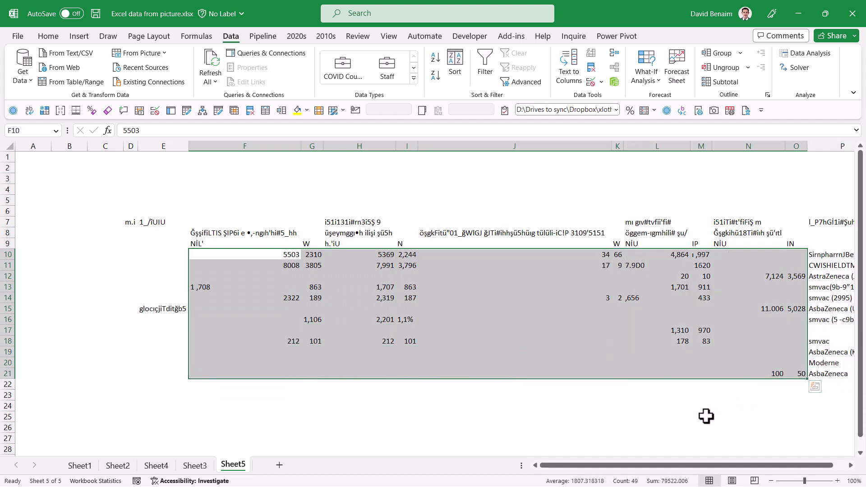
{"action": "key", "text": "alt+Tab"}
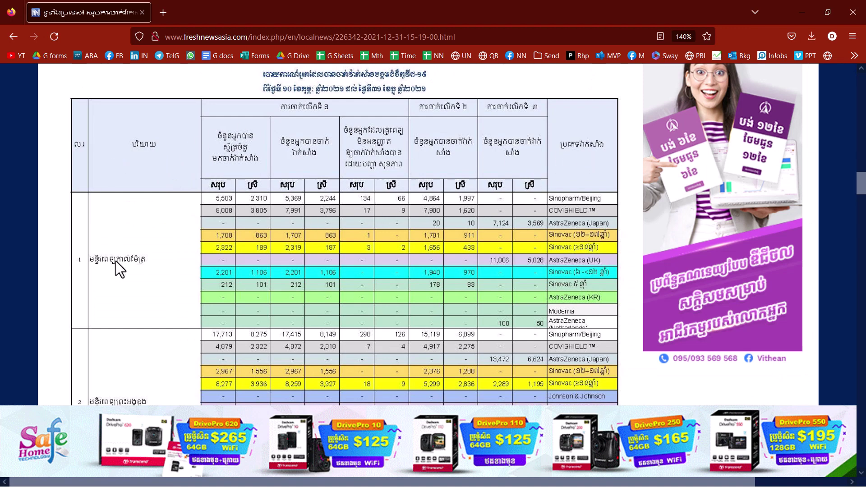
{"action": "key", "text": "alt+Tab"}
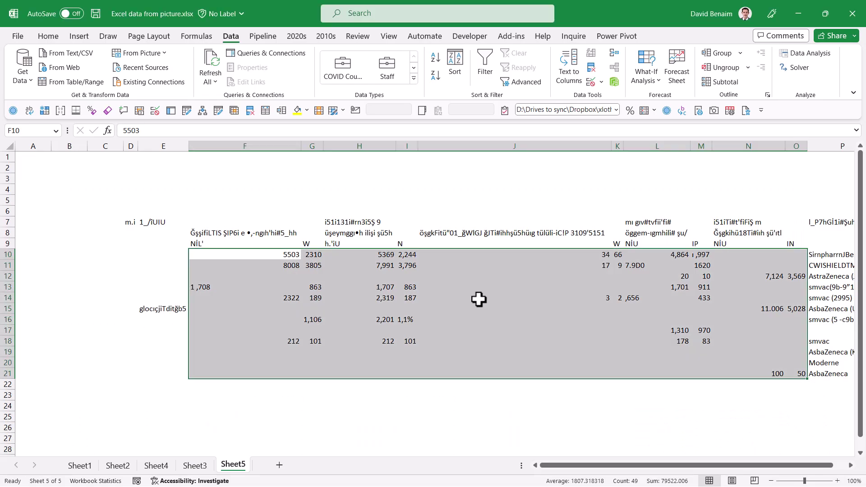
{"action": "left_click", "coordinate": [406, 317]}
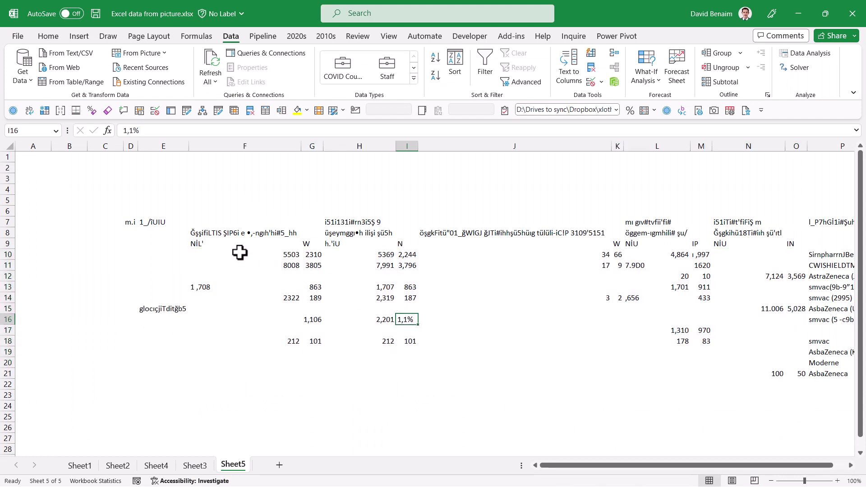
{"action": "left_click", "coordinate": [212, 252]}
{"action": "left_click_drag", "start_coordinate": [231, 267], "coordinate": [796, 425]}
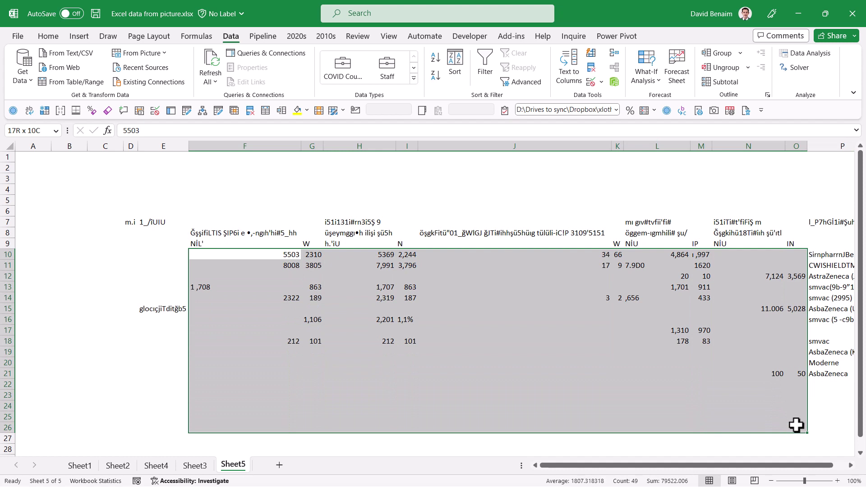
Highlight F10:O26 cells greater than 100000000 with Light Red Fill and Dark Red Text.
{"action": "left_click", "coordinate": [48, 36]}
{"action": "left_click", "coordinate": [500, 74]}
{"action": "mouse_move", "coordinate": [538, 110]}
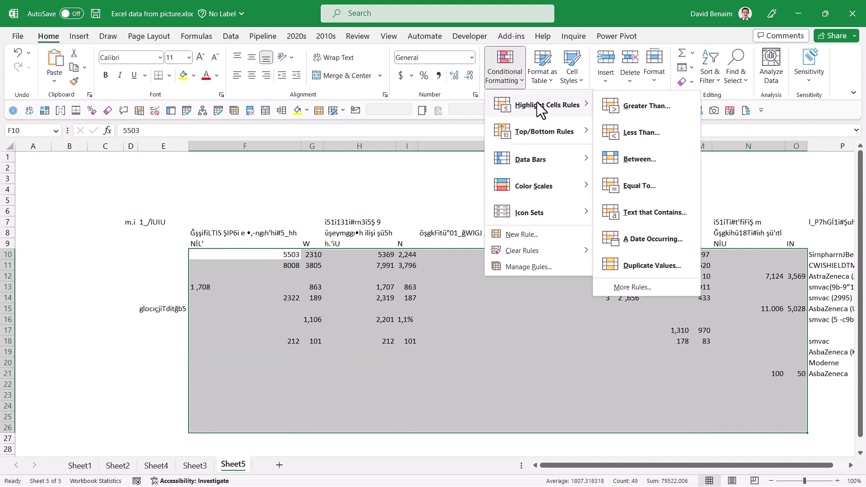
{"action": "left_click", "coordinate": [641, 109]}
{"action": "type", "text": "100"}
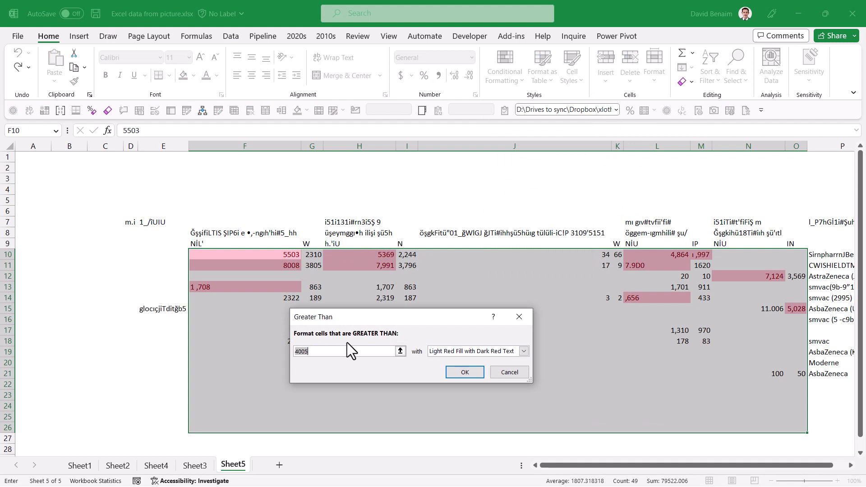
{"action": "type", "text": "000000"}
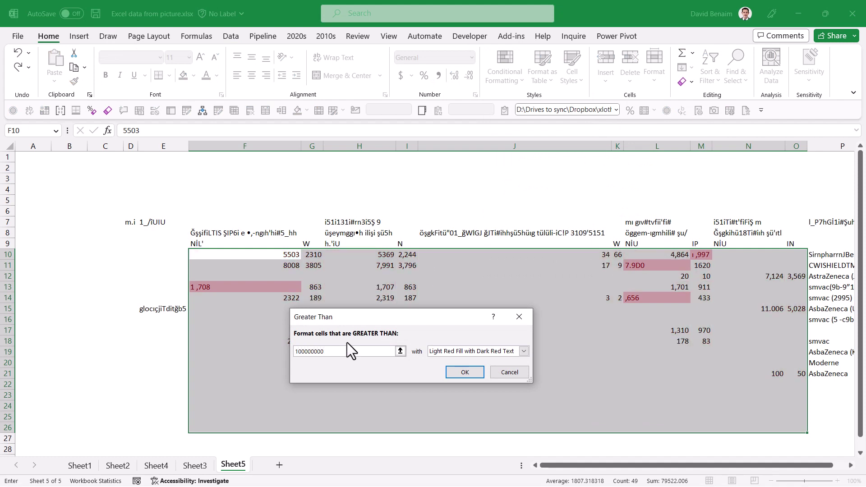
{"action": "left_click", "coordinate": [468, 373]}
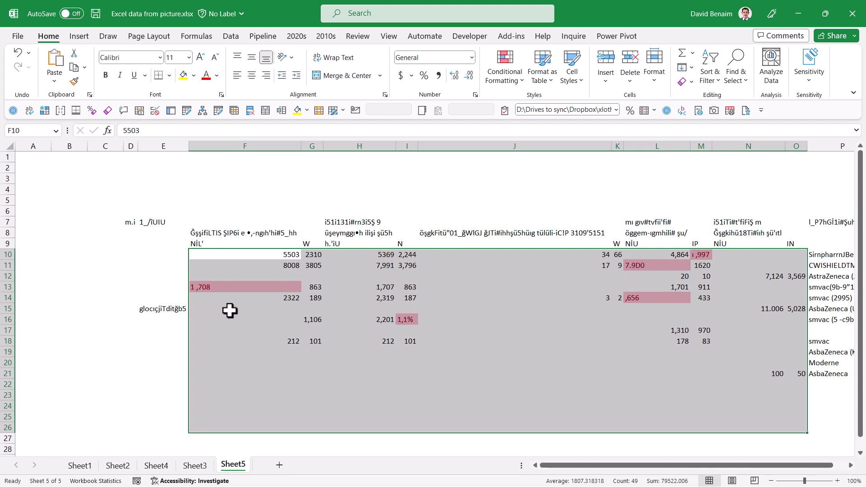
{"action": "left_click", "coordinate": [206, 287]}
Remove the stray comma so F13 reads 1708.
{"action": "double_click", "coordinate": [206, 287]}
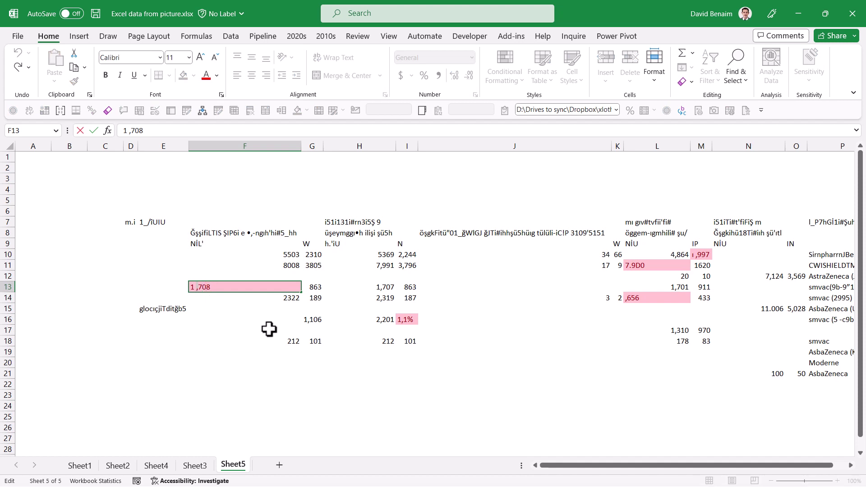
{"action": "key", "text": "Delete"}
{"action": "key", "text": "Return"}
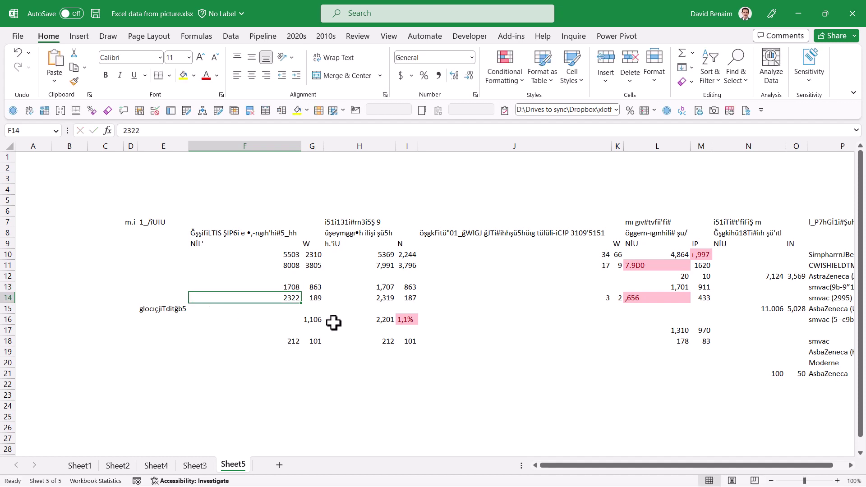
Inspect L14, then edit N15 and select the decimal point in 11.006.
{"action": "left_click", "coordinate": [636, 298]}
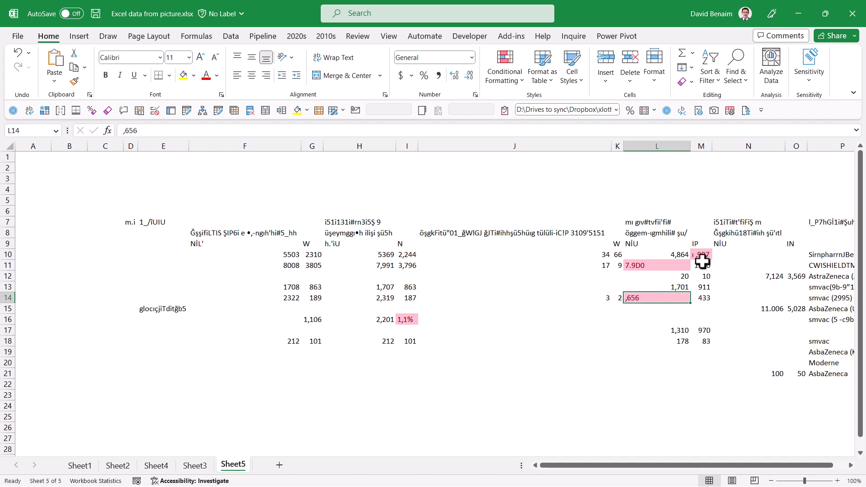
{"action": "left_click_drag", "start_coordinate": [702, 257], "coordinate": [792, 377]}
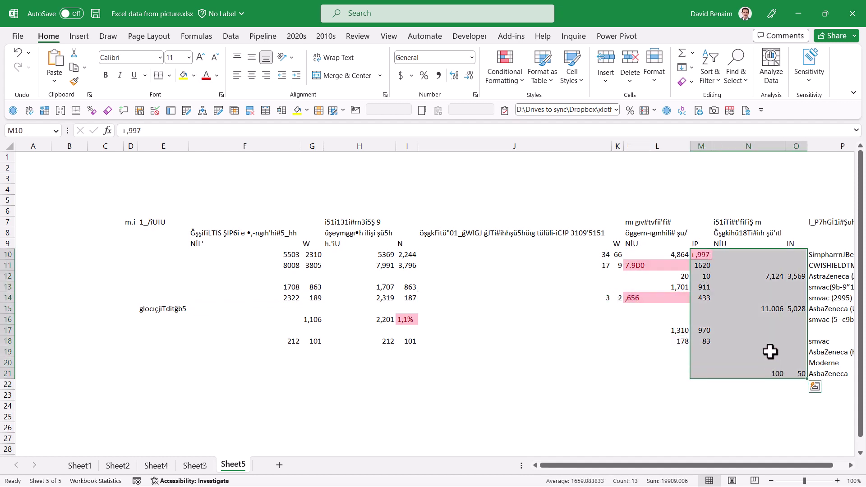
{"action": "left_click", "coordinate": [760, 312]}
{"action": "double_click", "coordinate": [769, 311]}
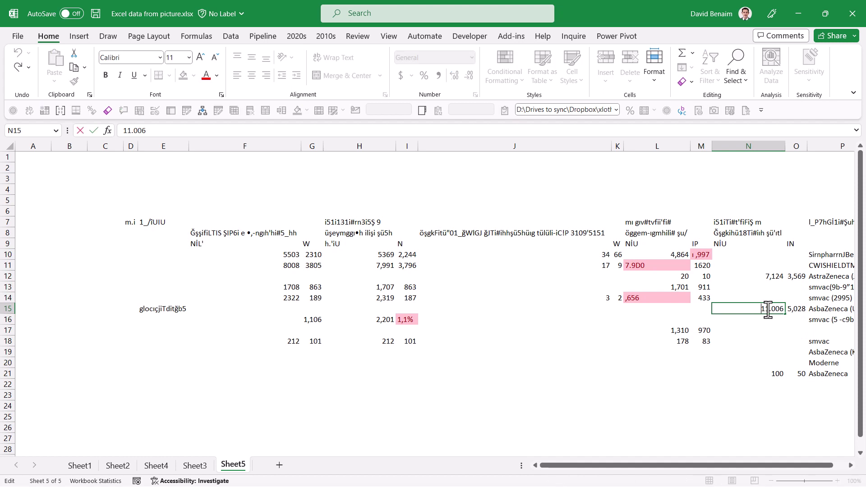
{"action": "left_click_drag", "start_coordinate": [769, 311], "coordinate": [772, 310]}
Finish the N15 entry and snap Excel right beside Firefox's Fresh News Asia vaccine table.
{"action": "type", "text": ","}
{"action": "key", "text": "Return"}
{"action": "key", "text": "super+Right"}
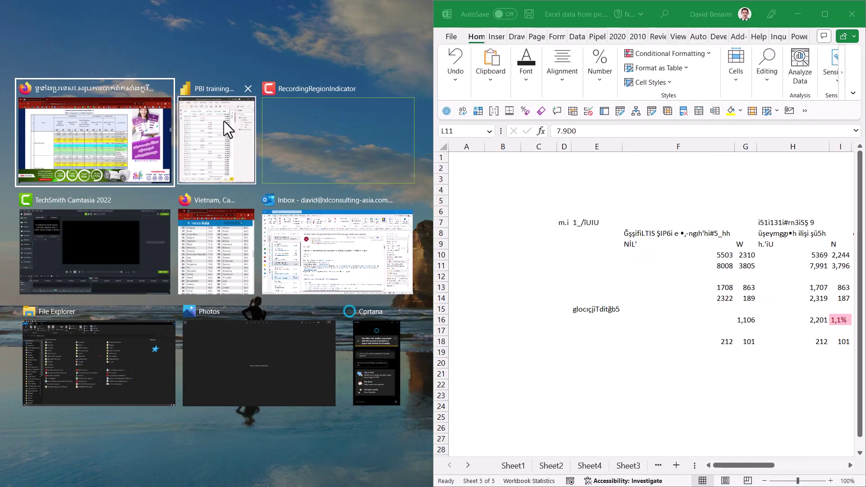
{"action": "left_click", "coordinate": [164, 182]}
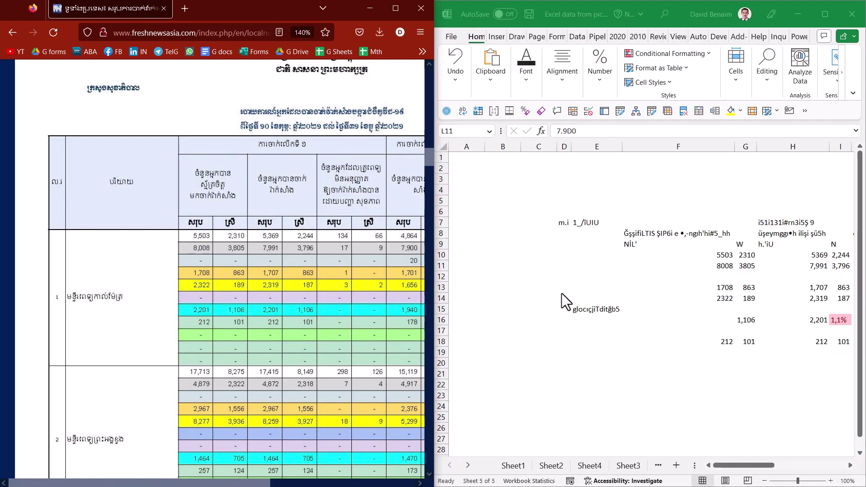
{"action": "left_click", "coordinate": [645, 265]}
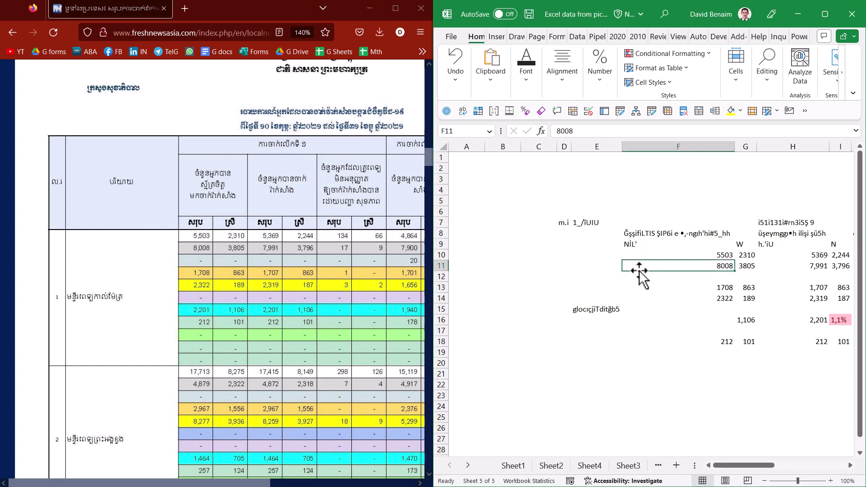
Load extracttable.com's Pro page in a new Firefox tab, showing 181 of 200 credits used.
{"action": "left_click", "coordinate": [189, 6]}
{"action": "type", "text": "extract"}
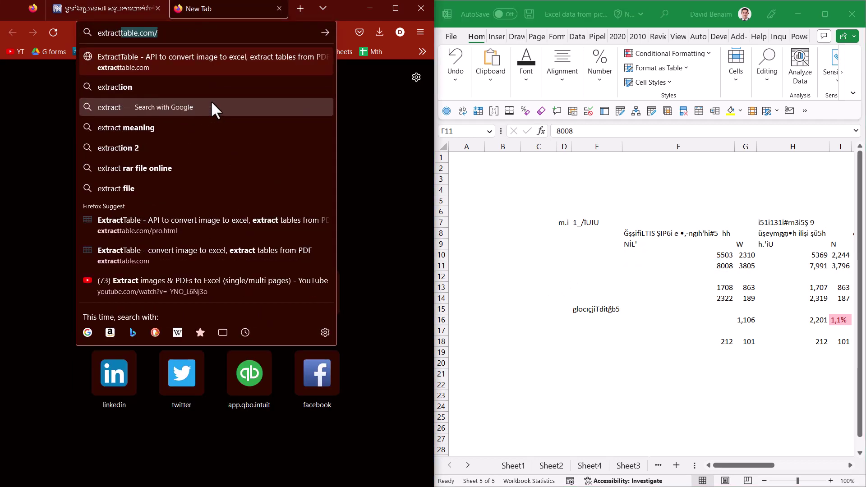
{"action": "key", "text": "Return"}
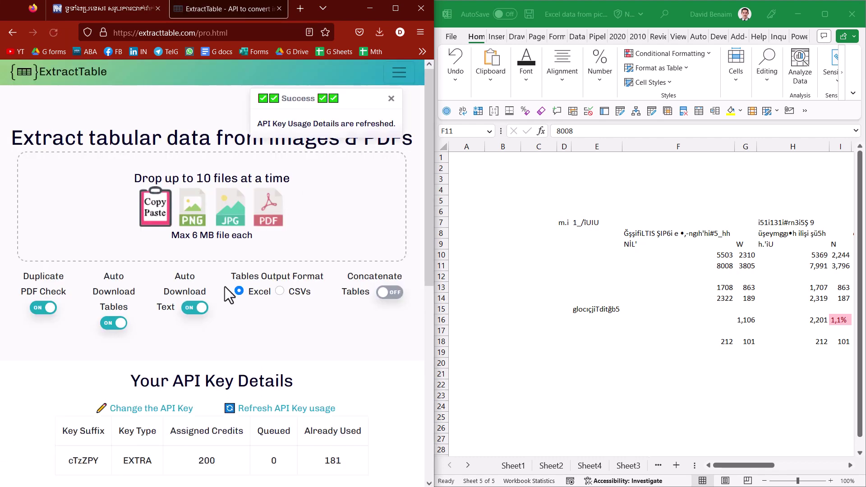
{"action": "scroll", "coordinate": [232, 271], "scroll_direction": "down", "scroll_amount": 5}
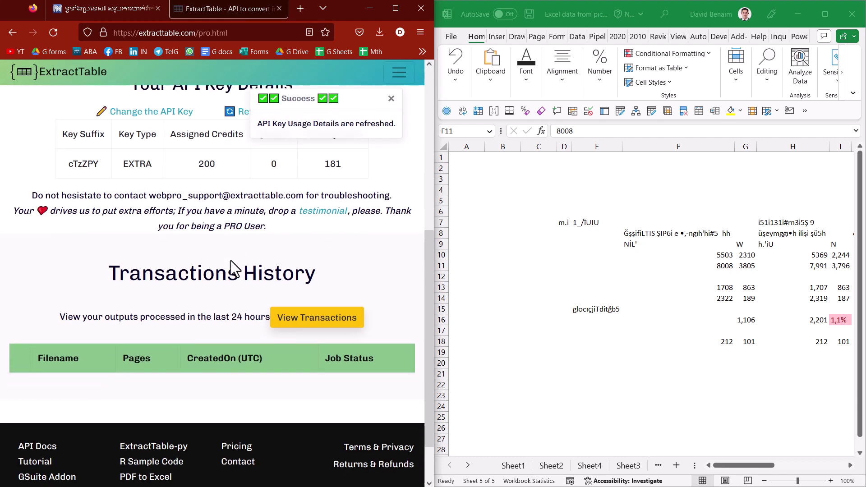
{"action": "scroll", "coordinate": [232, 271], "scroll_direction": "up", "scroll_amount": 5}
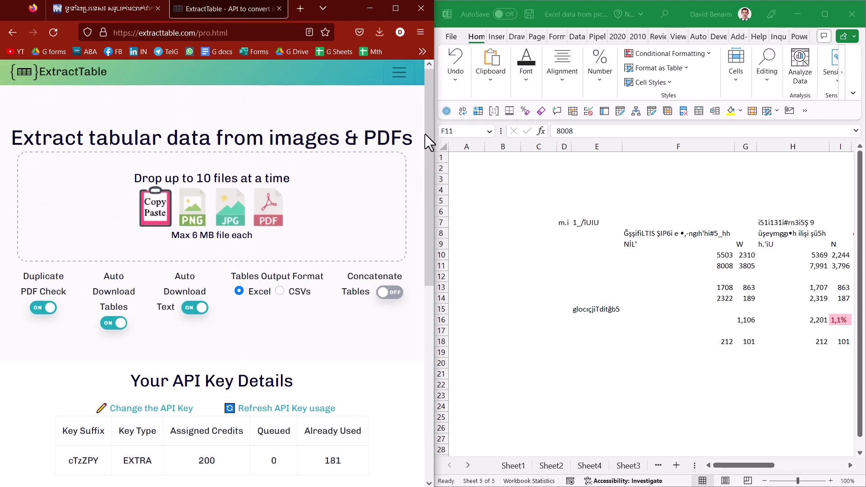
{"action": "left_click", "coordinate": [541, 178]}
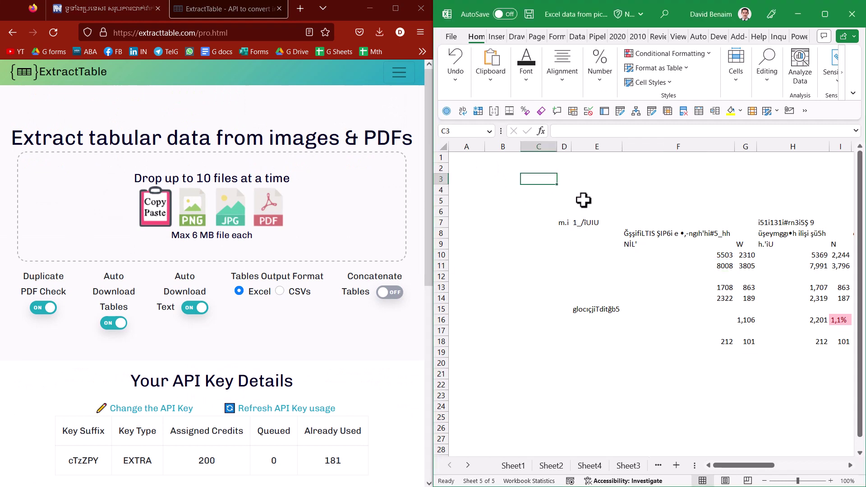
Browse the Data > Get Data import sources list, then close it without importing.
{"action": "left_click", "coordinate": [577, 36]}
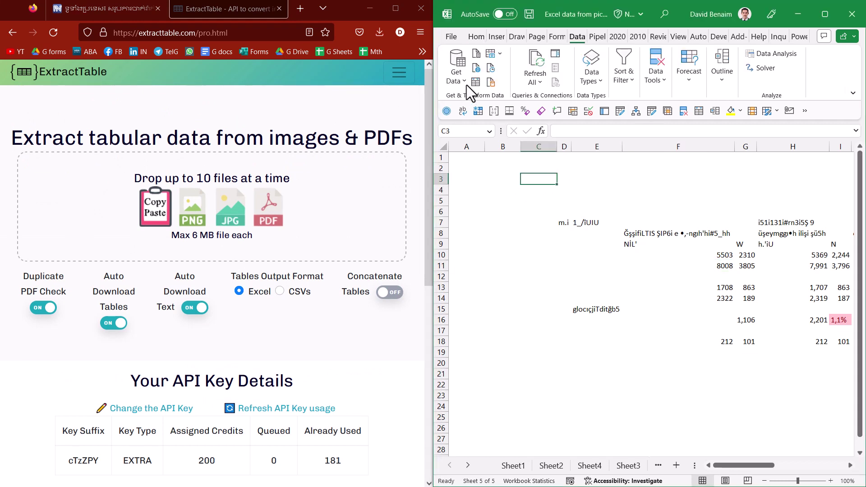
{"action": "left_click", "coordinate": [456, 73]}
{"action": "mouse_move", "coordinate": [472, 102]}
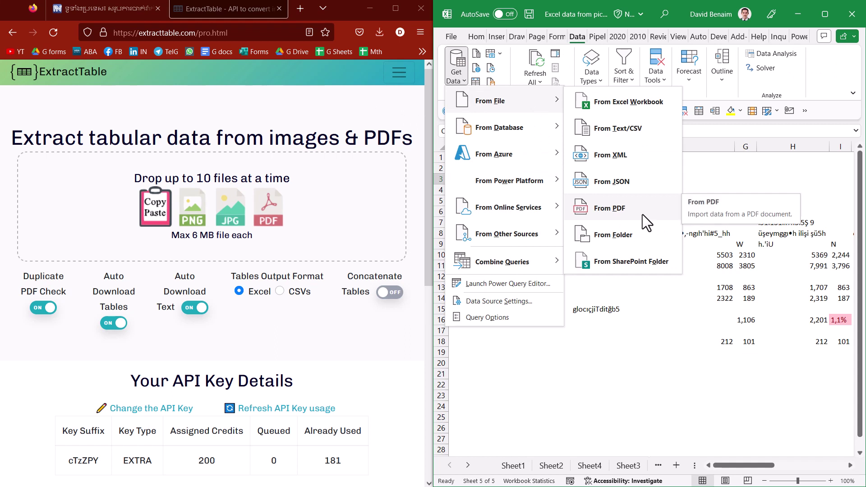
{"action": "left_click", "coordinate": [580, 377]}
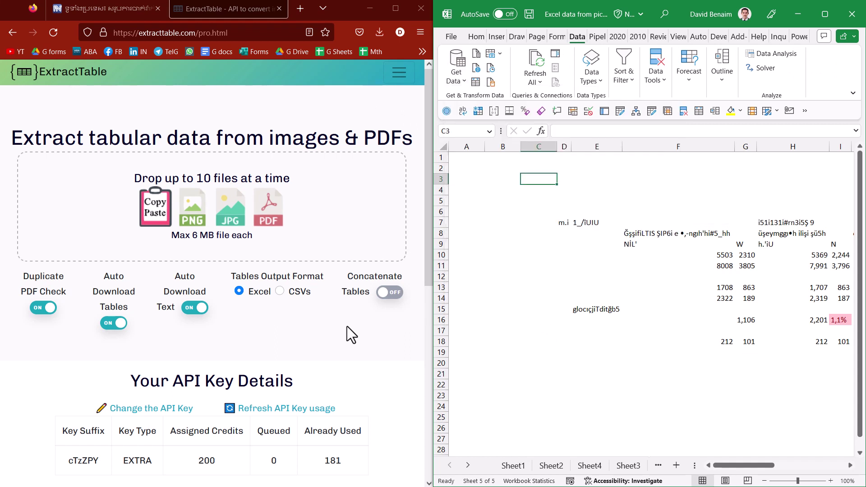